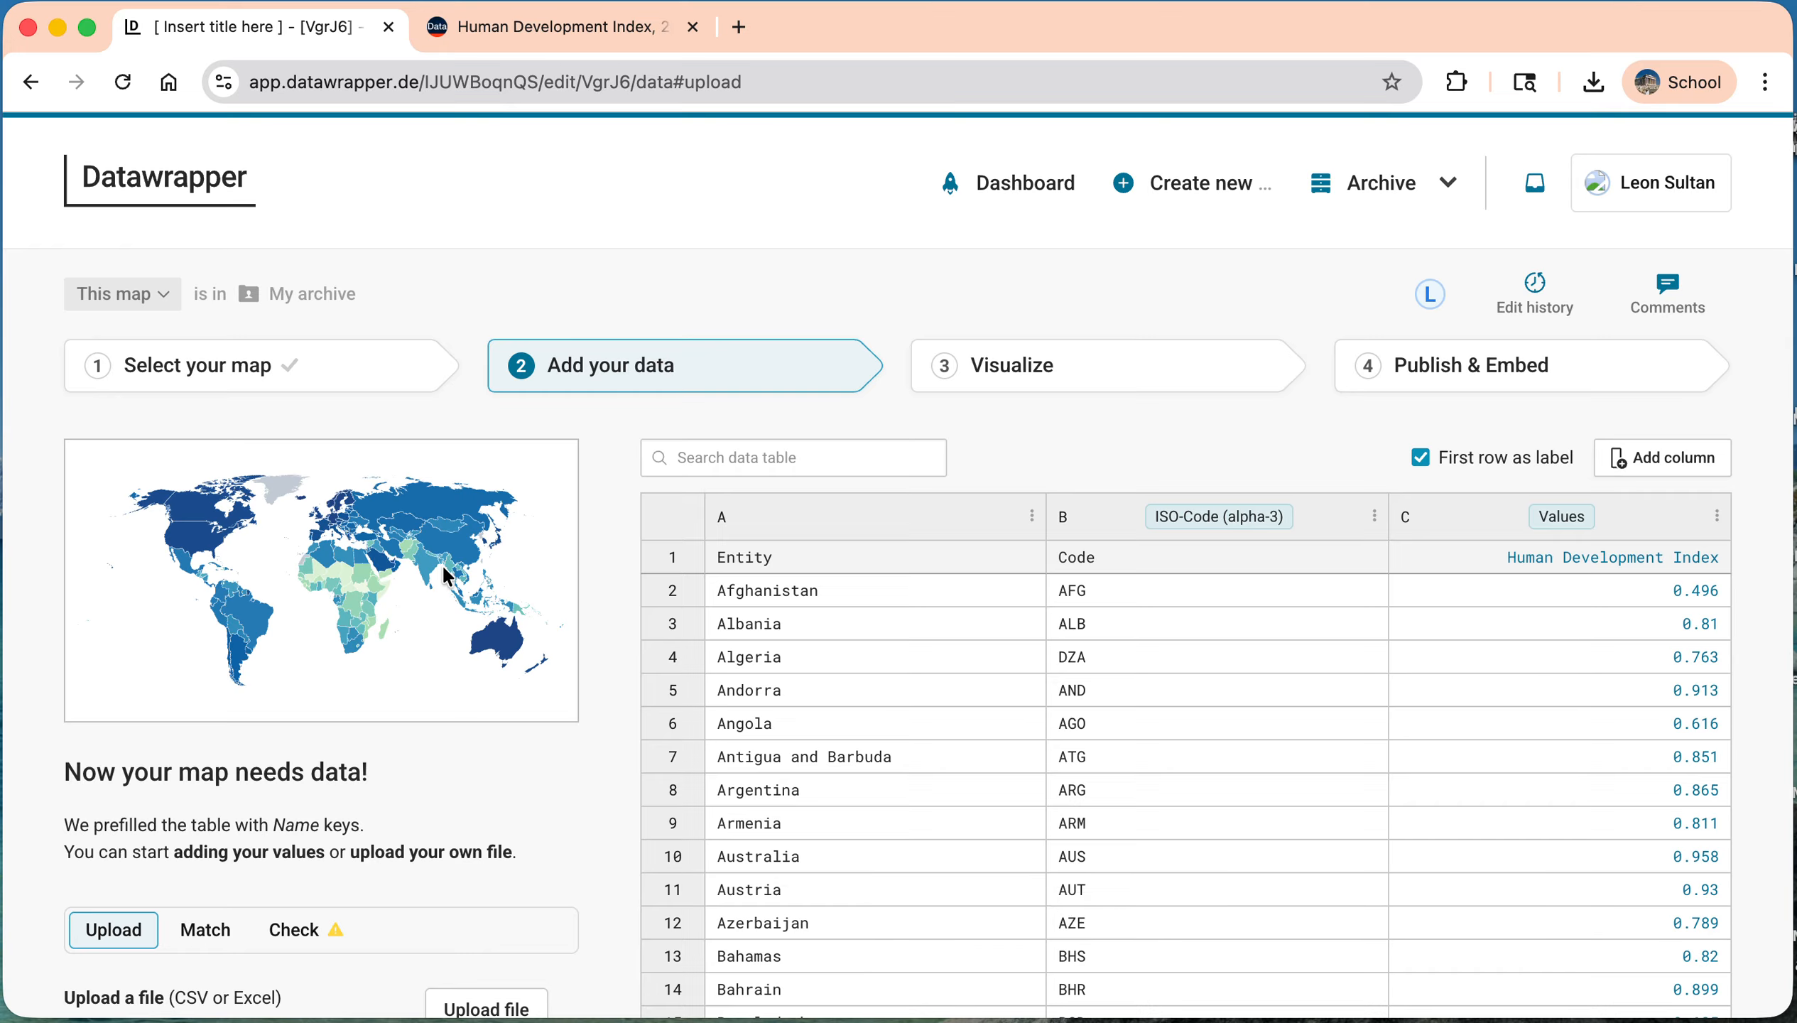
Step: Accept the uploaded data, column matching and data check, and continue to the Visualize stage
{"action": "scroll", "coordinate": [441, 564], "scroll_direction": "down", "scroll_amount": 10}
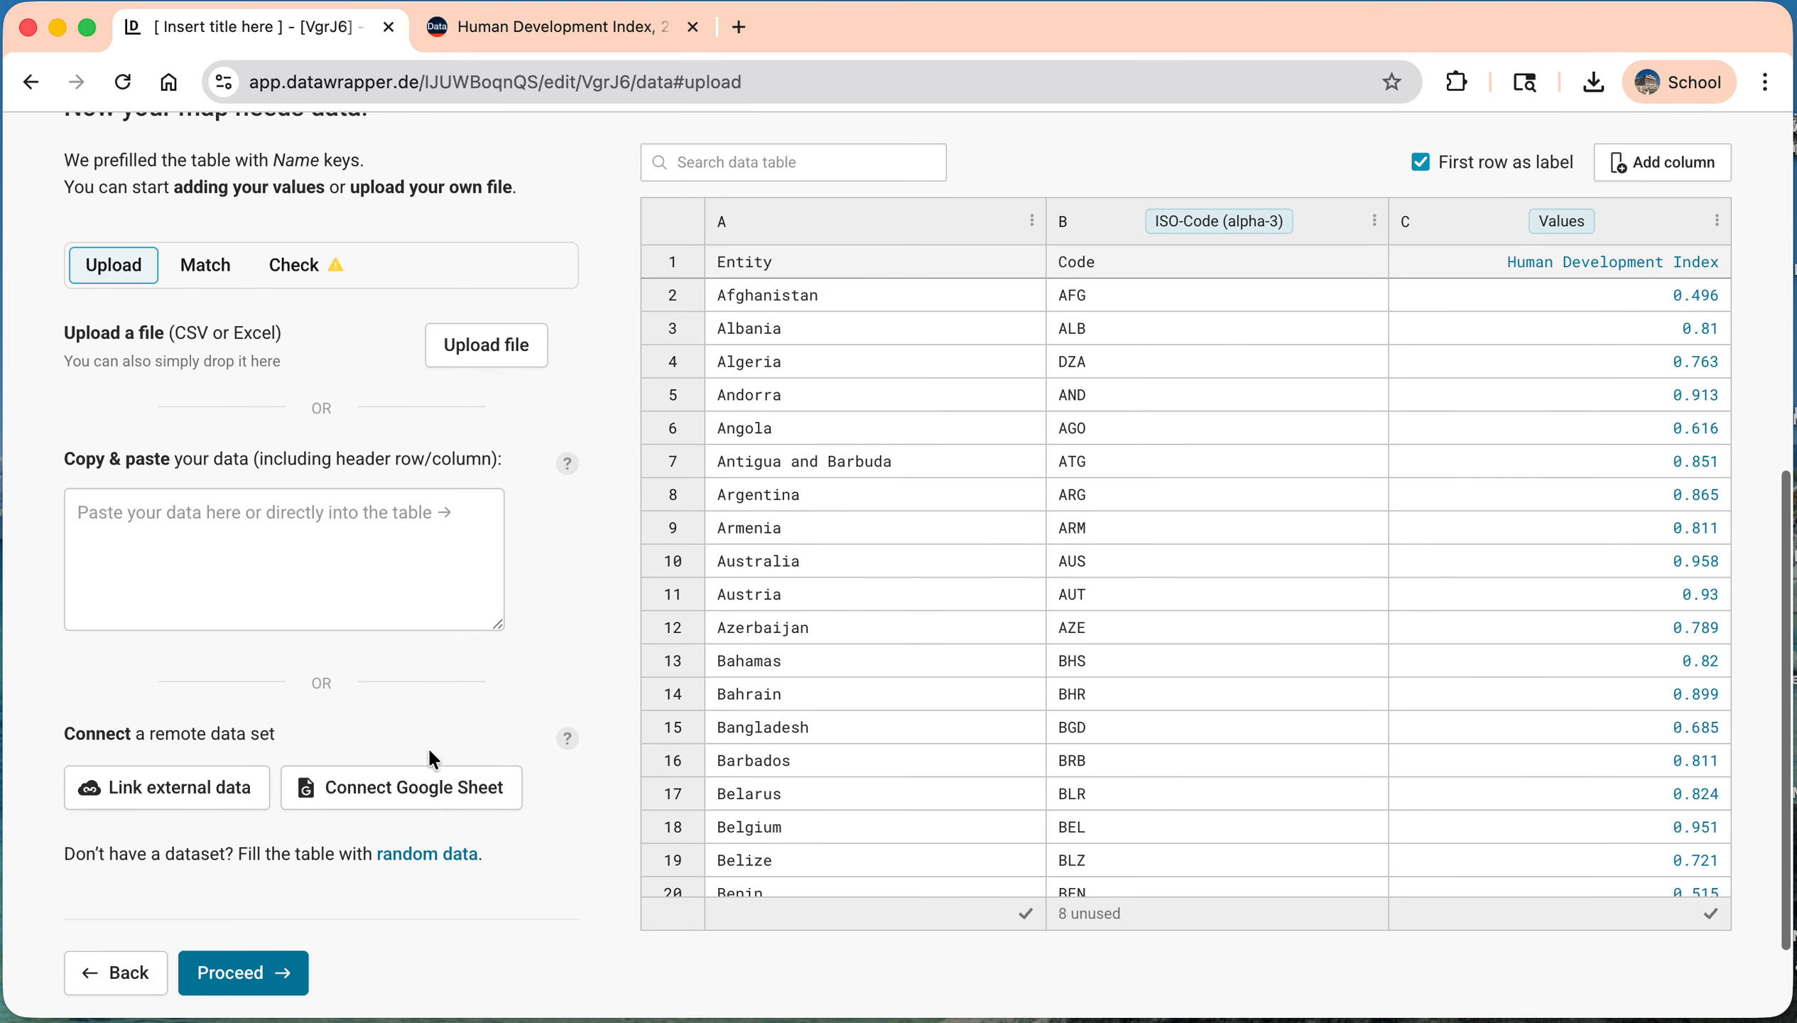
{"action": "left_click", "coordinate": [252, 969]}
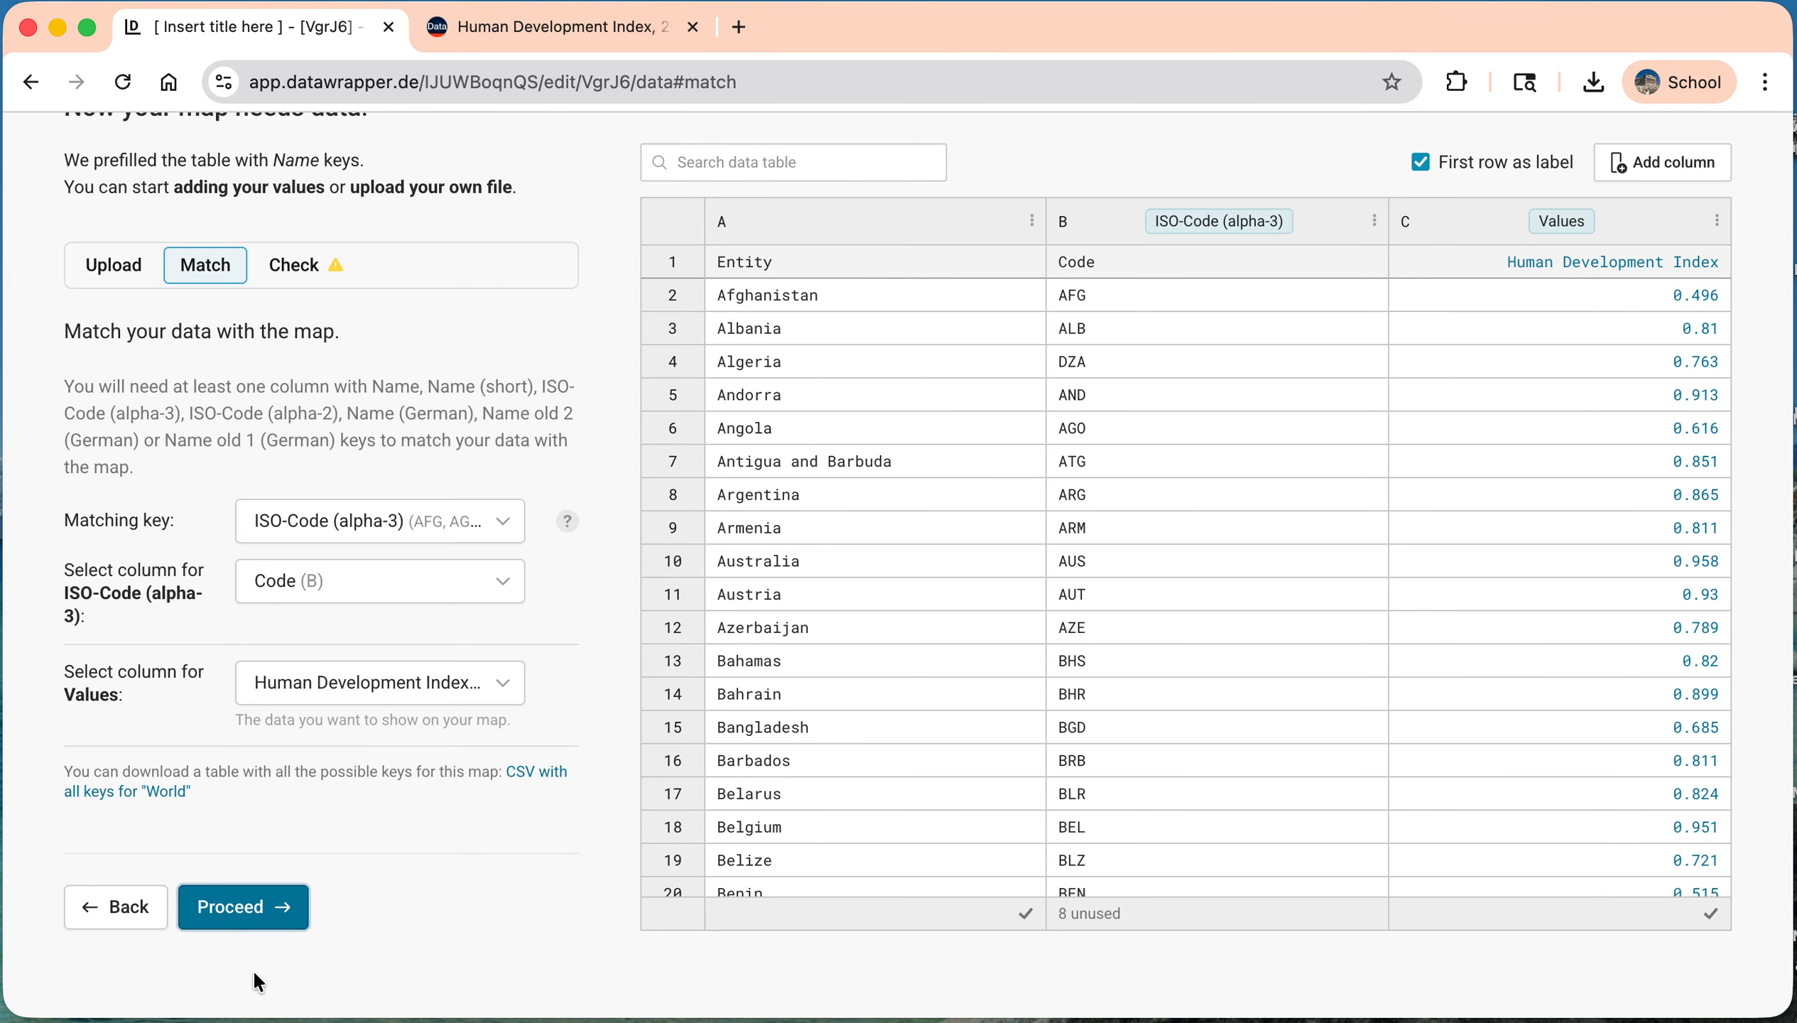
{"action": "left_click", "coordinate": [243, 903]}
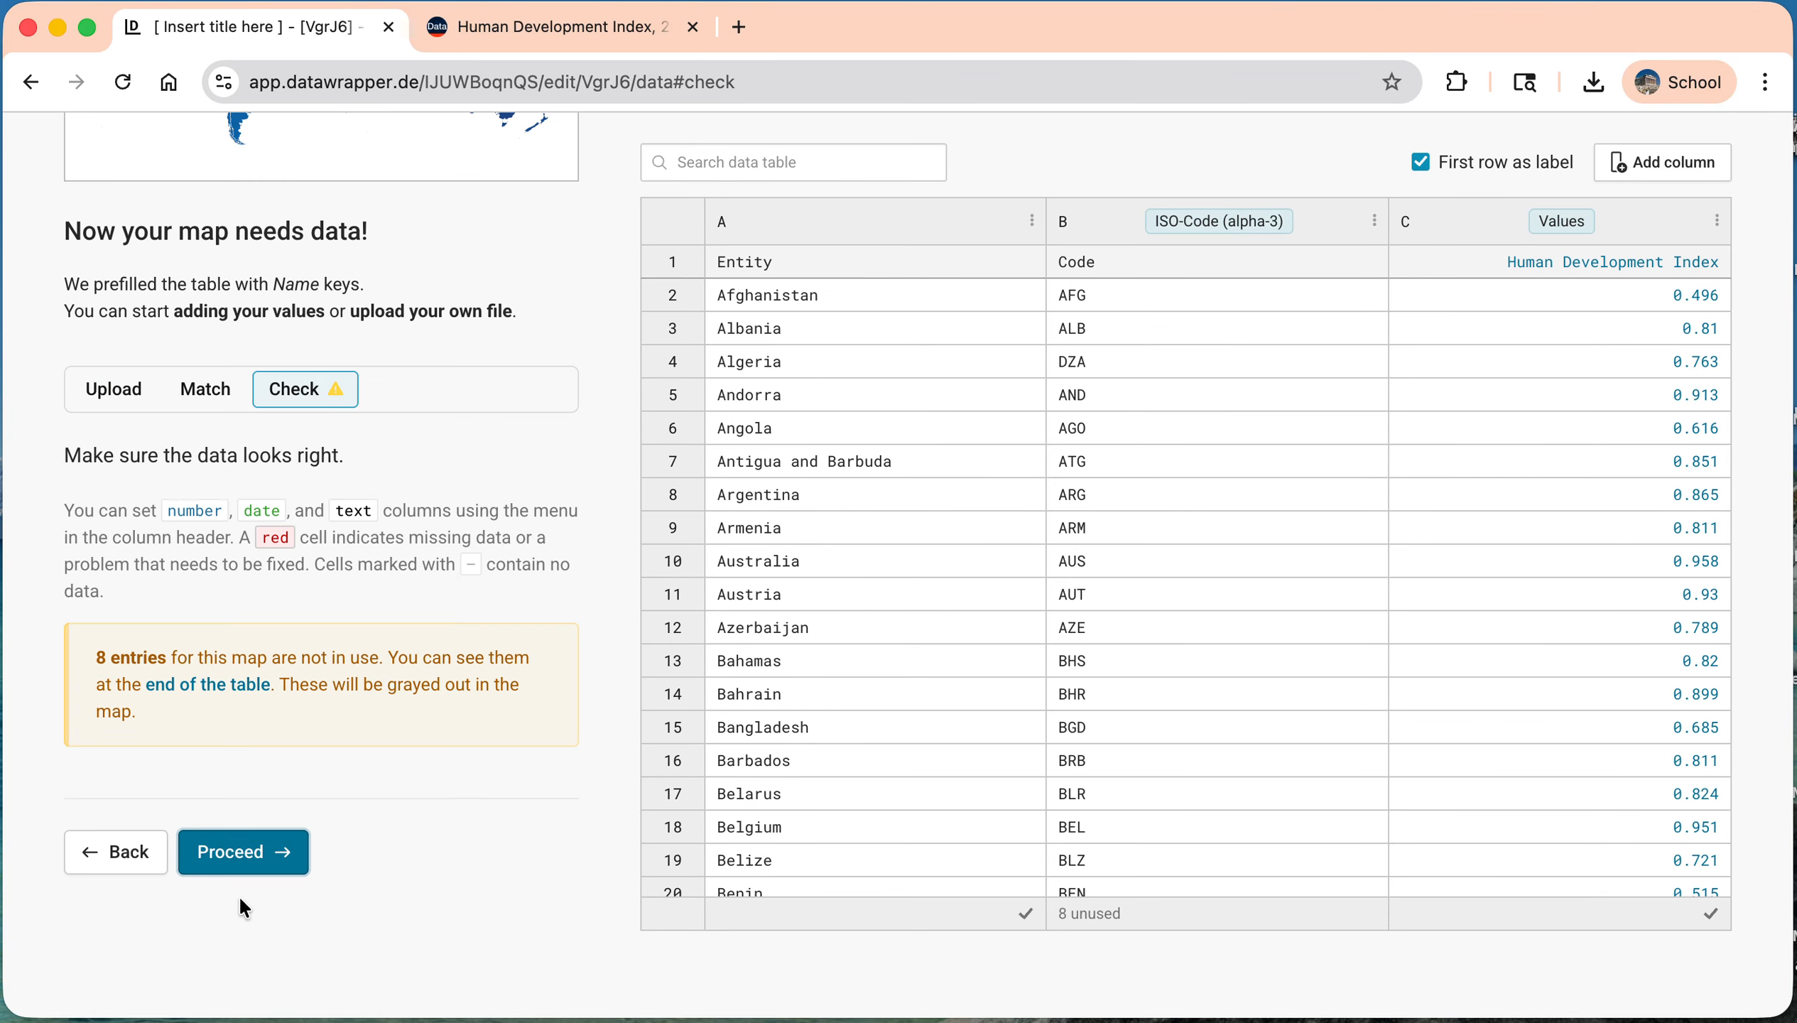
{"action": "left_click", "coordinate": [249, 854]}
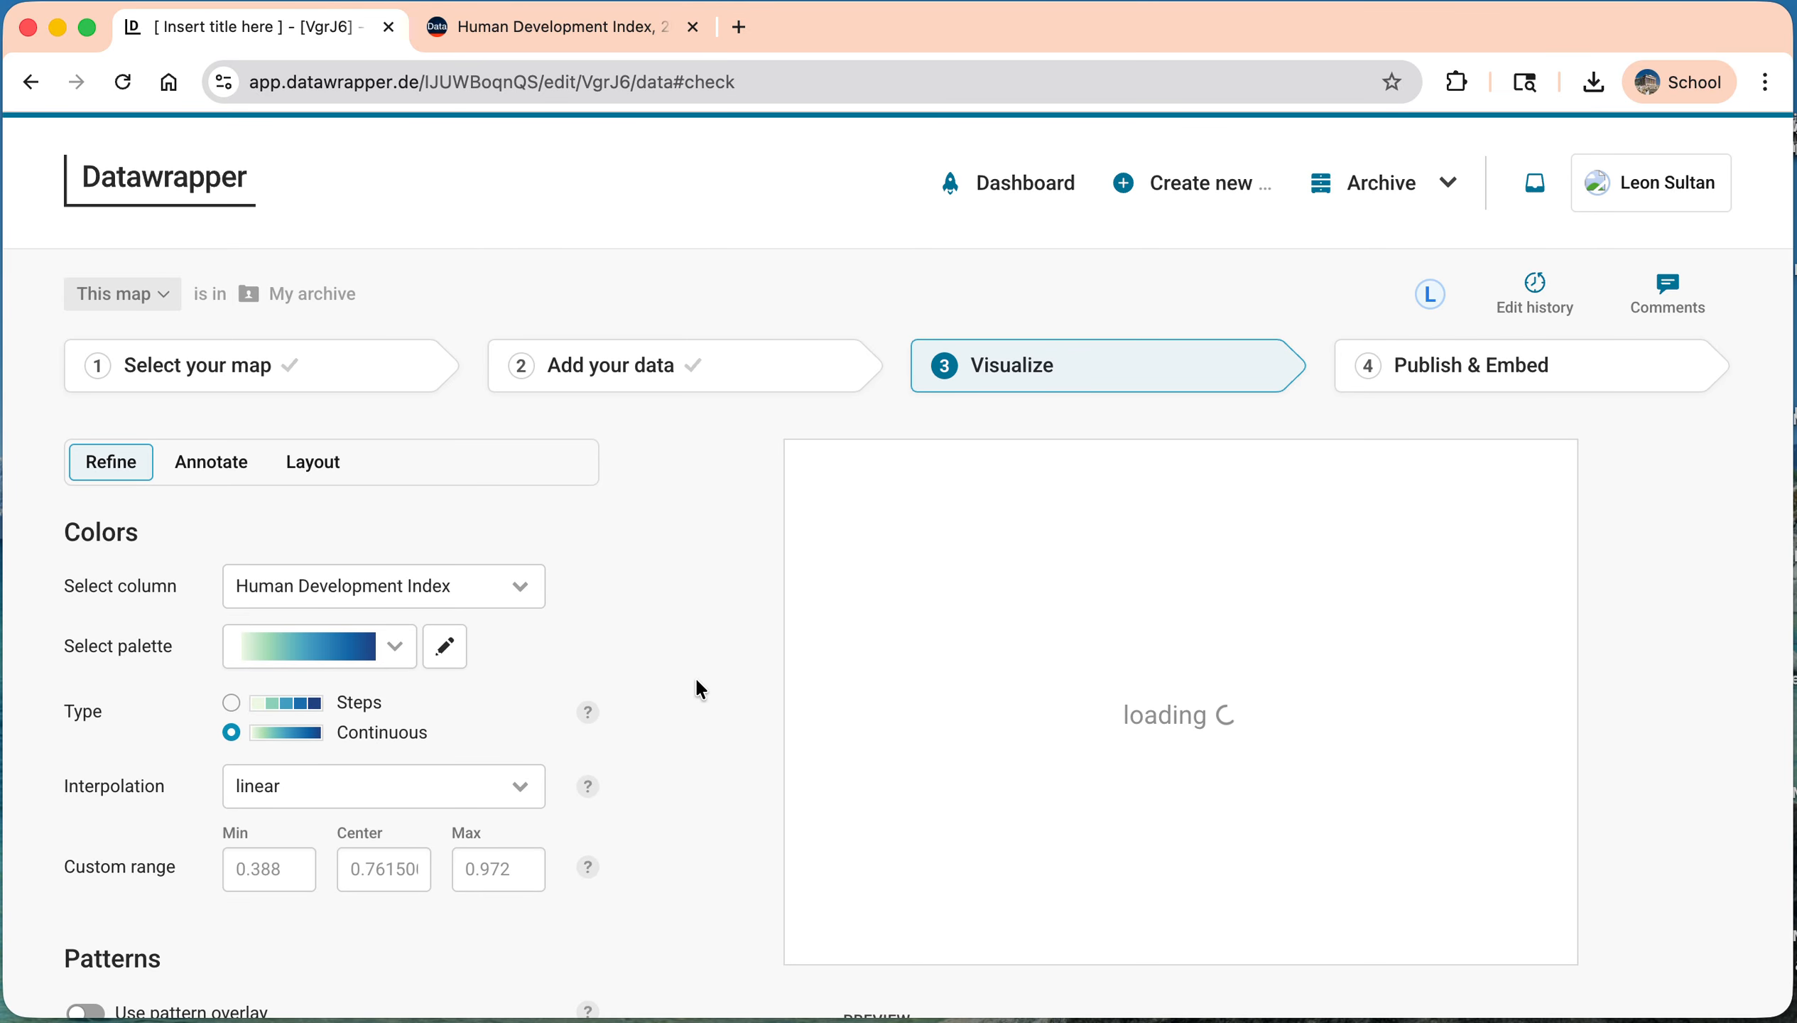
Step: Title the map "Human Development Index (2023)"
{"action": "scroll", "coordinate": [695, 681], "scroll_direction": "down", "scroll_amount": 1}
{"action": "triple_click", "coordinate": [910, 457]}
{"action": "type", "text": "Human"}
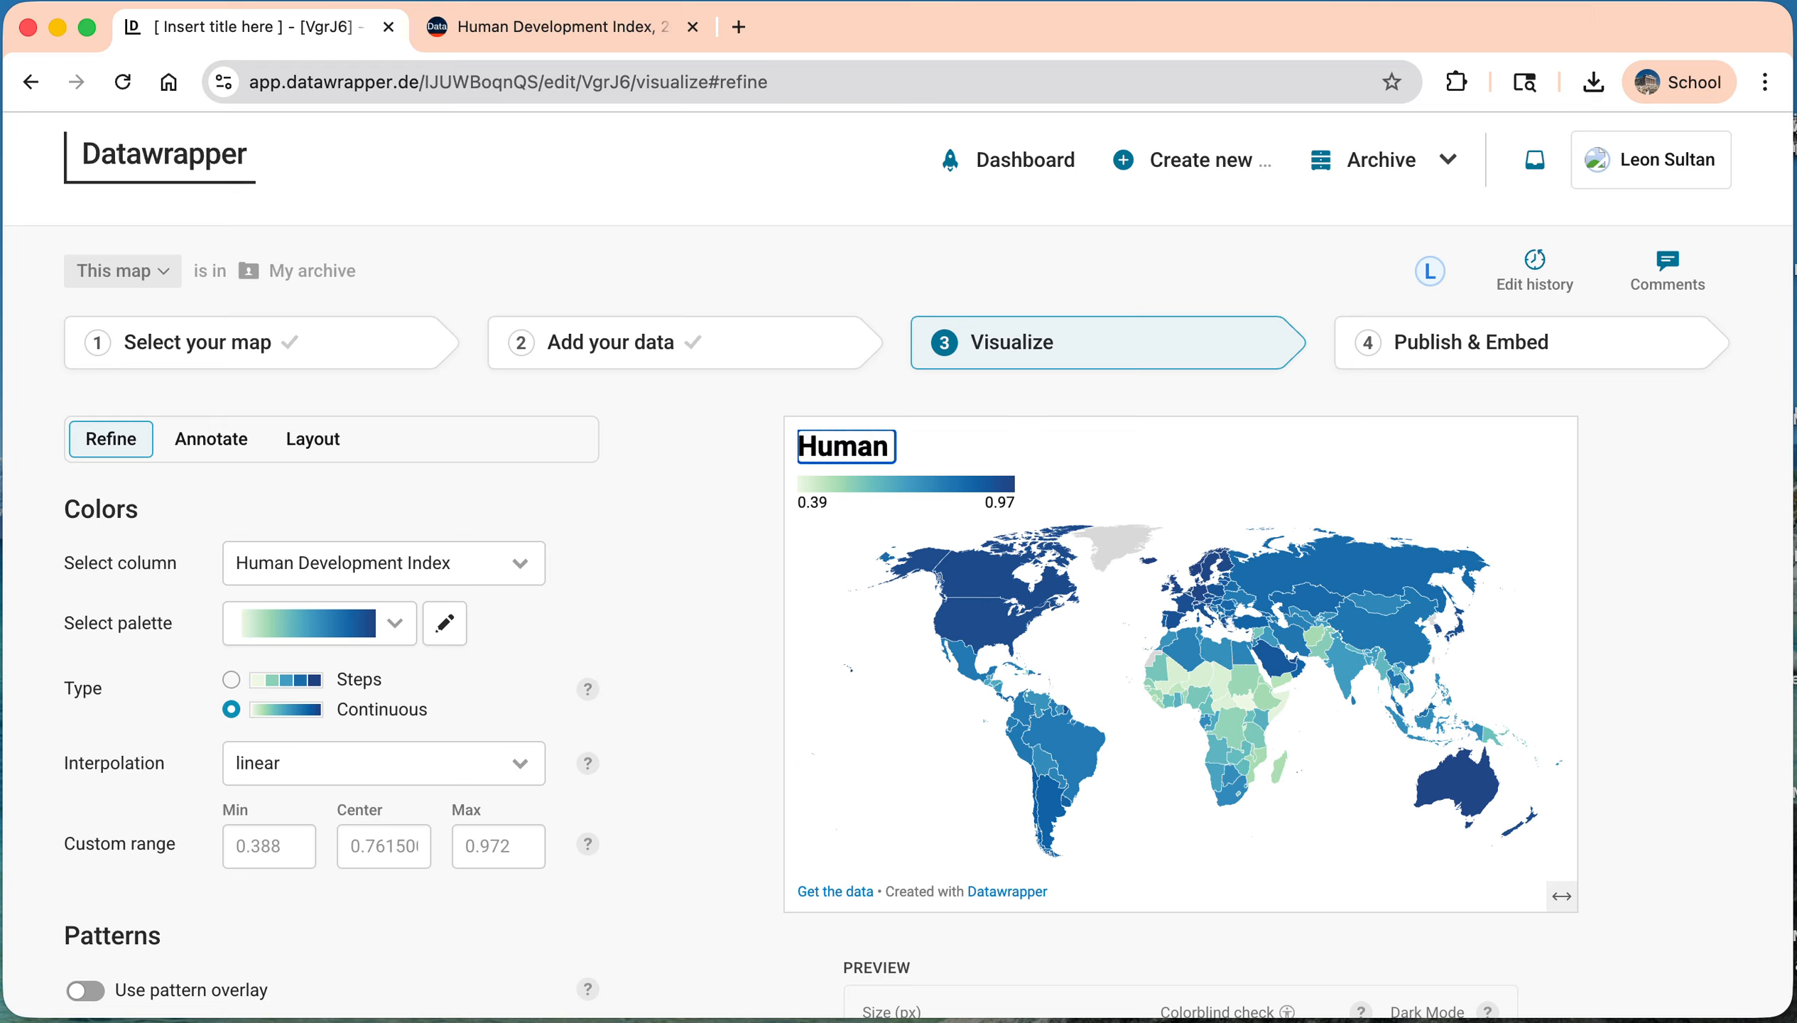
{"action": "type", "text": " Devel"}
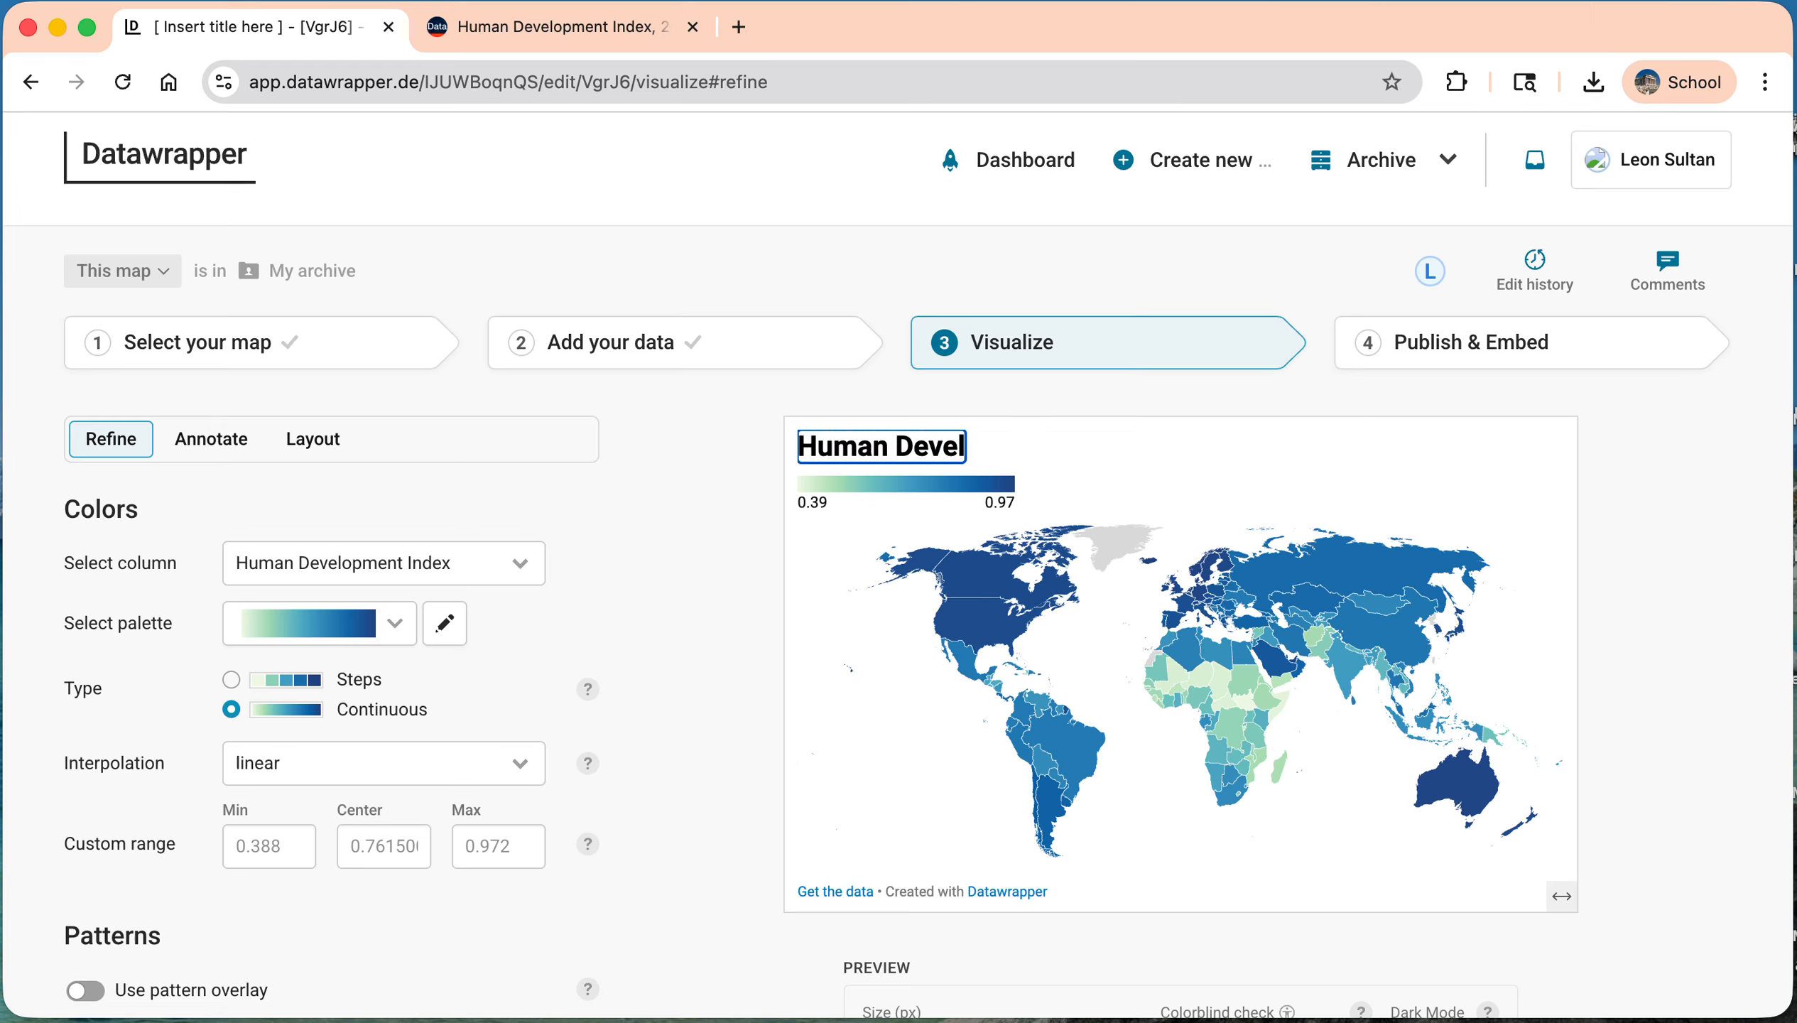
{"action": "type", "text": "opment Ind"}
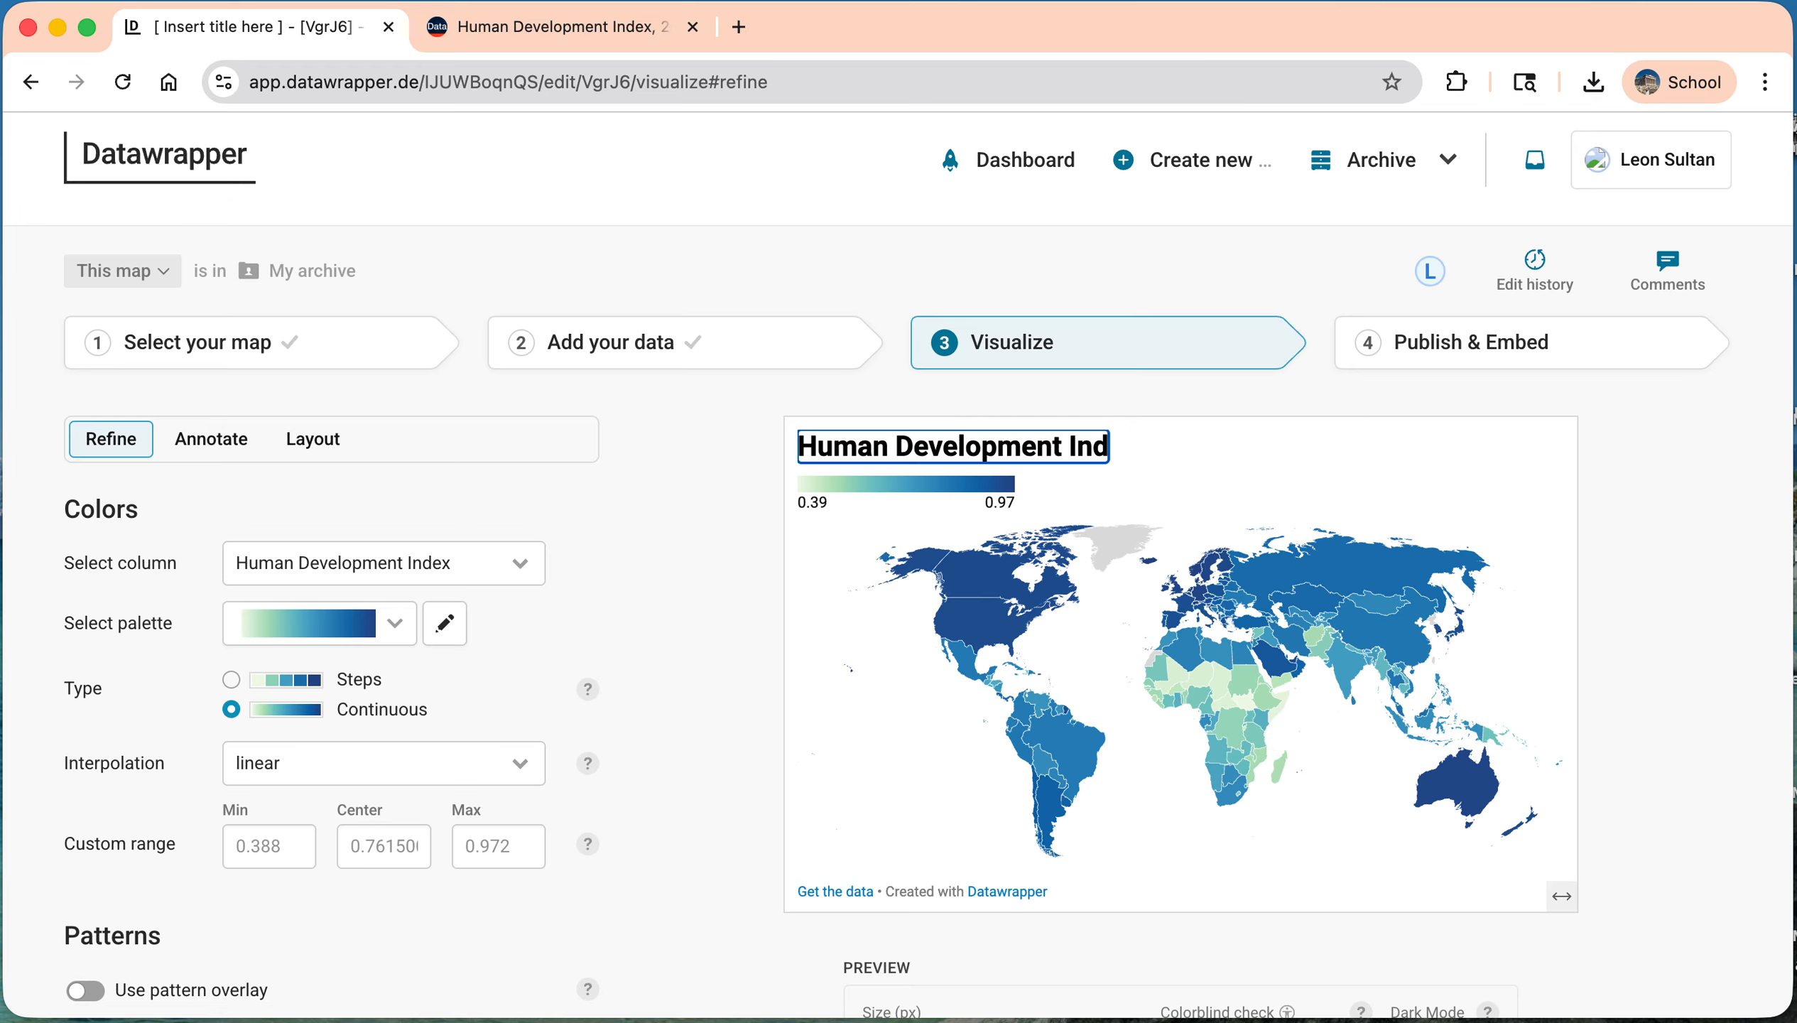
{"action": "type", "text": "ex (2023)"}
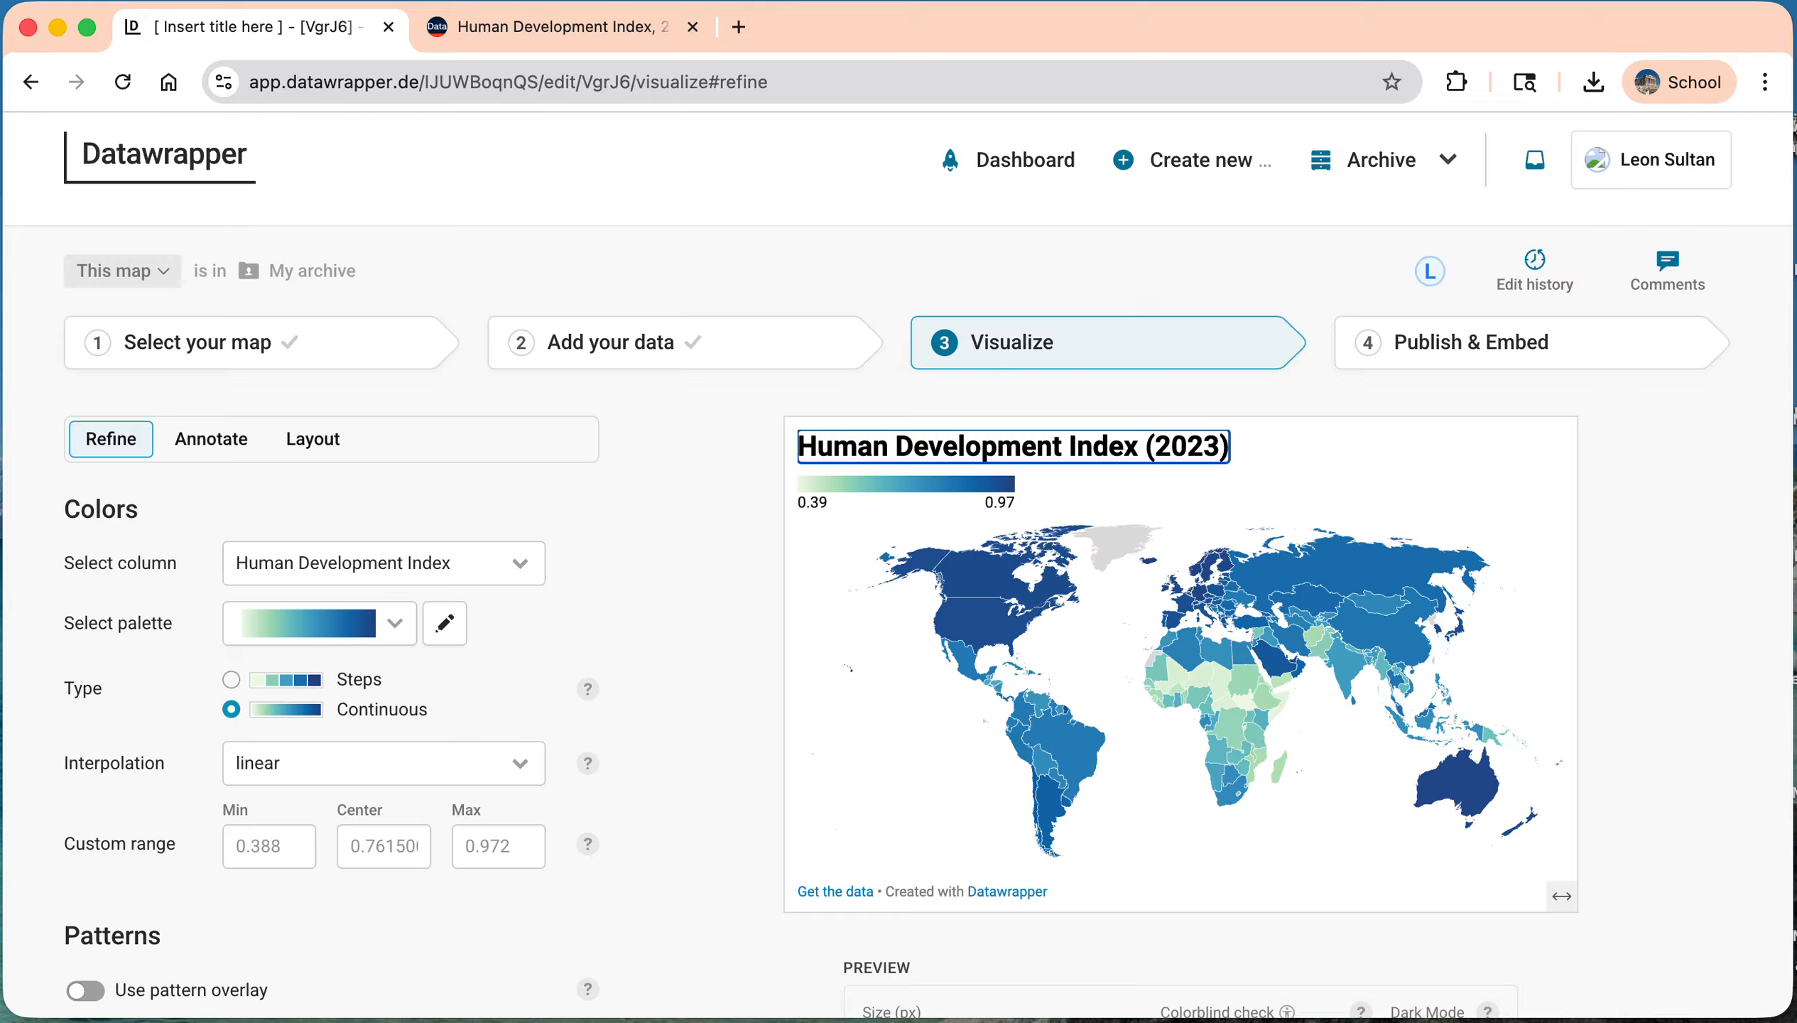
Step: Apply the yellow-orange-purple-dark blue palette to the map, show its color stops and set the color type to Steps
{"action": "left_click", "coordinate": [388, 625]}
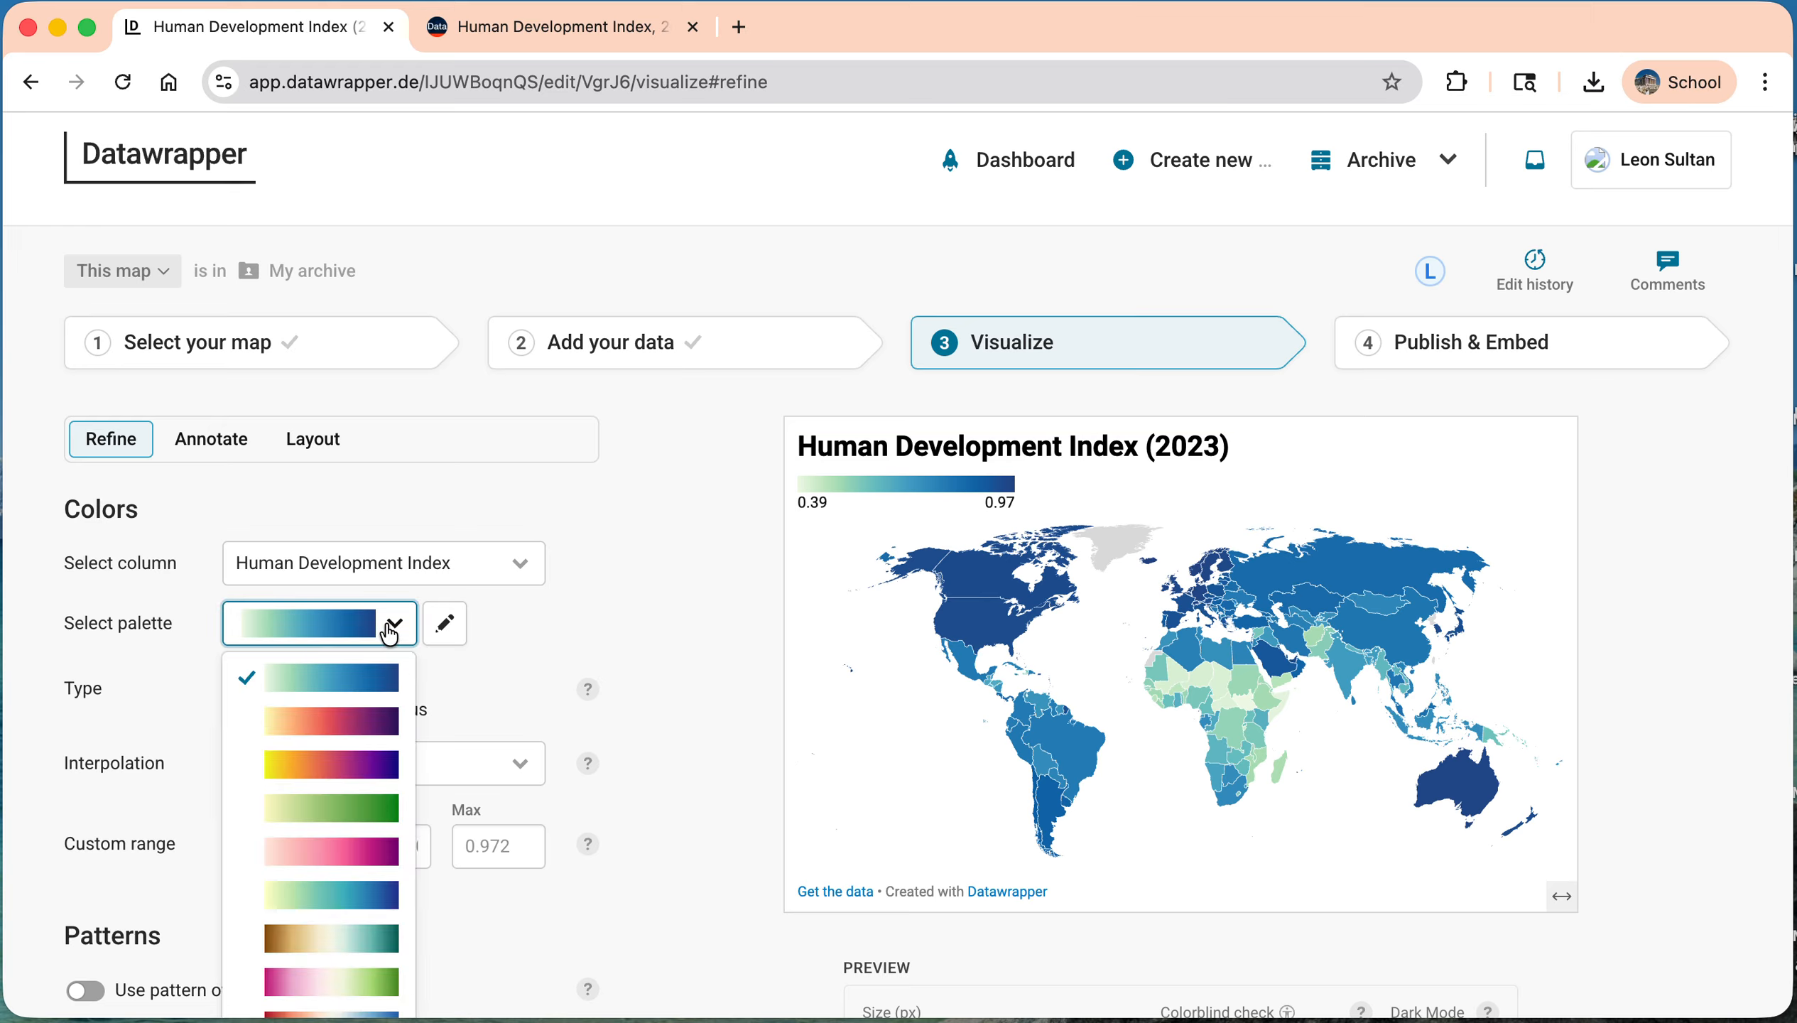
{"action": "left_click", "coordinate": [343, 764]}
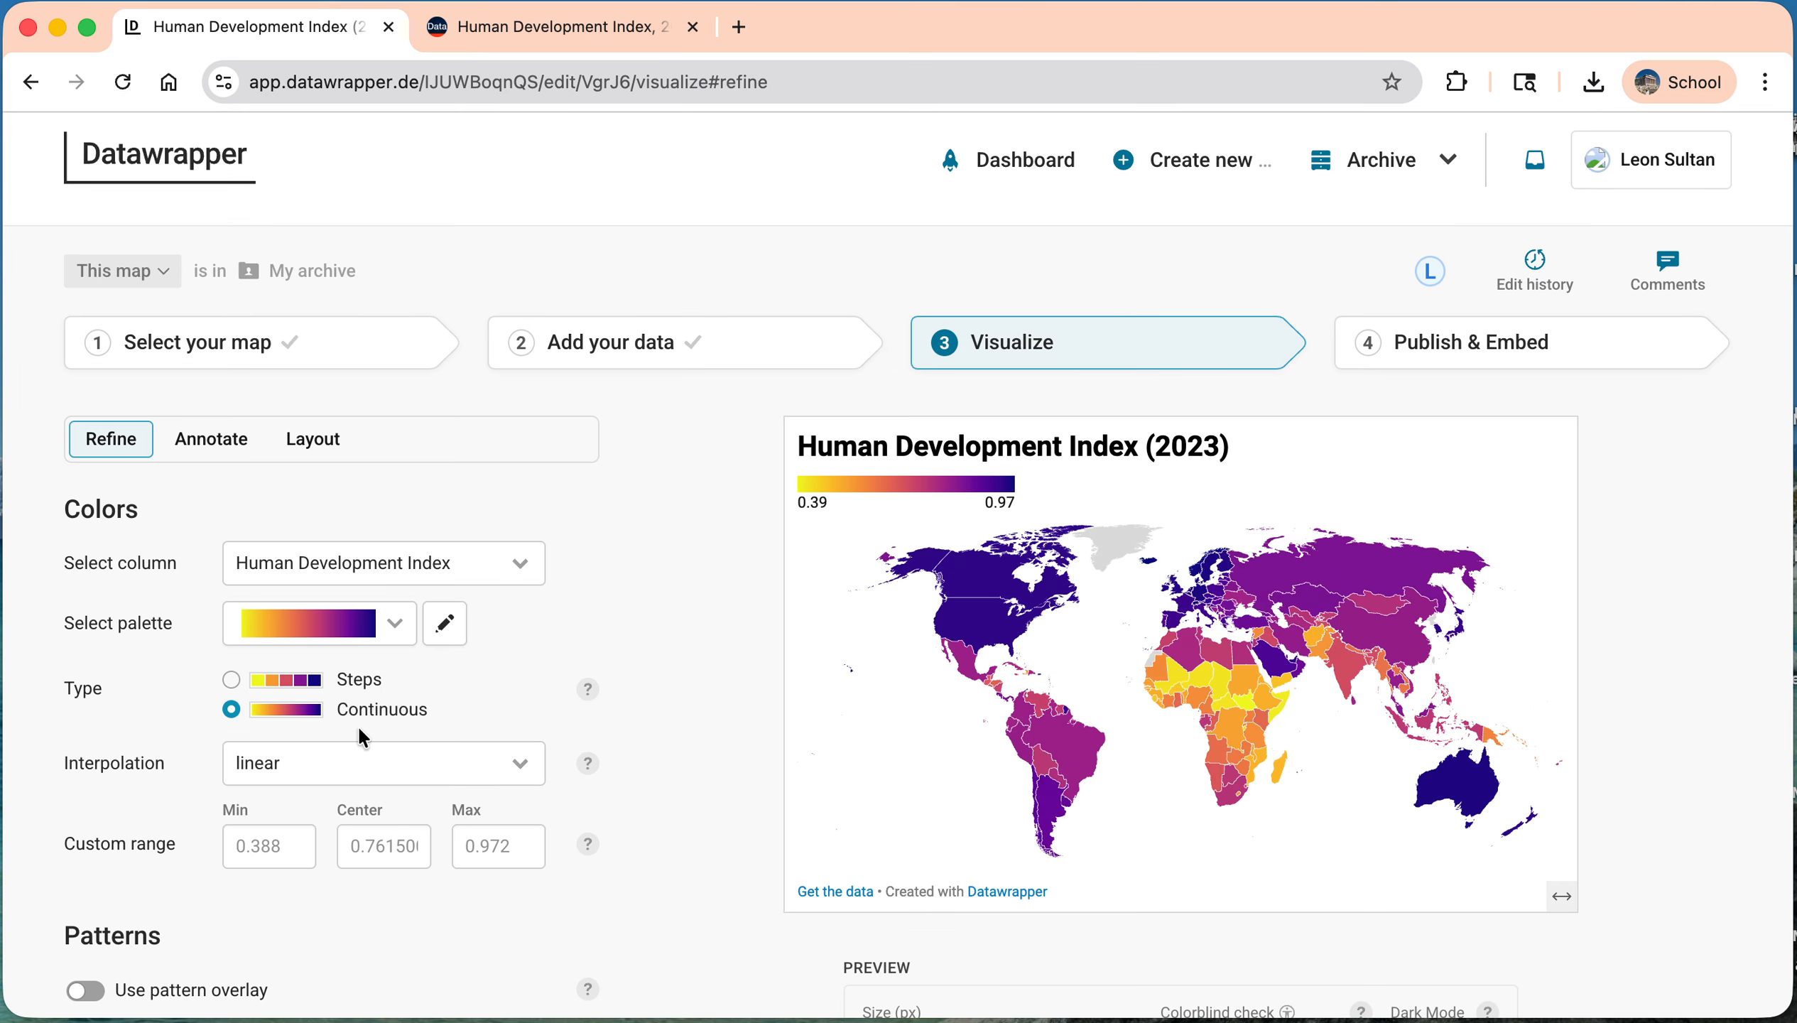
{"action": "left_click", "coordinate": [444, 624]}
{"action": "scroll", "coordinate": [399, 642], "scroll_direction": "down", "scroll_amount": 4}
{"action": "left_click", "coordinate": [230, 566]}
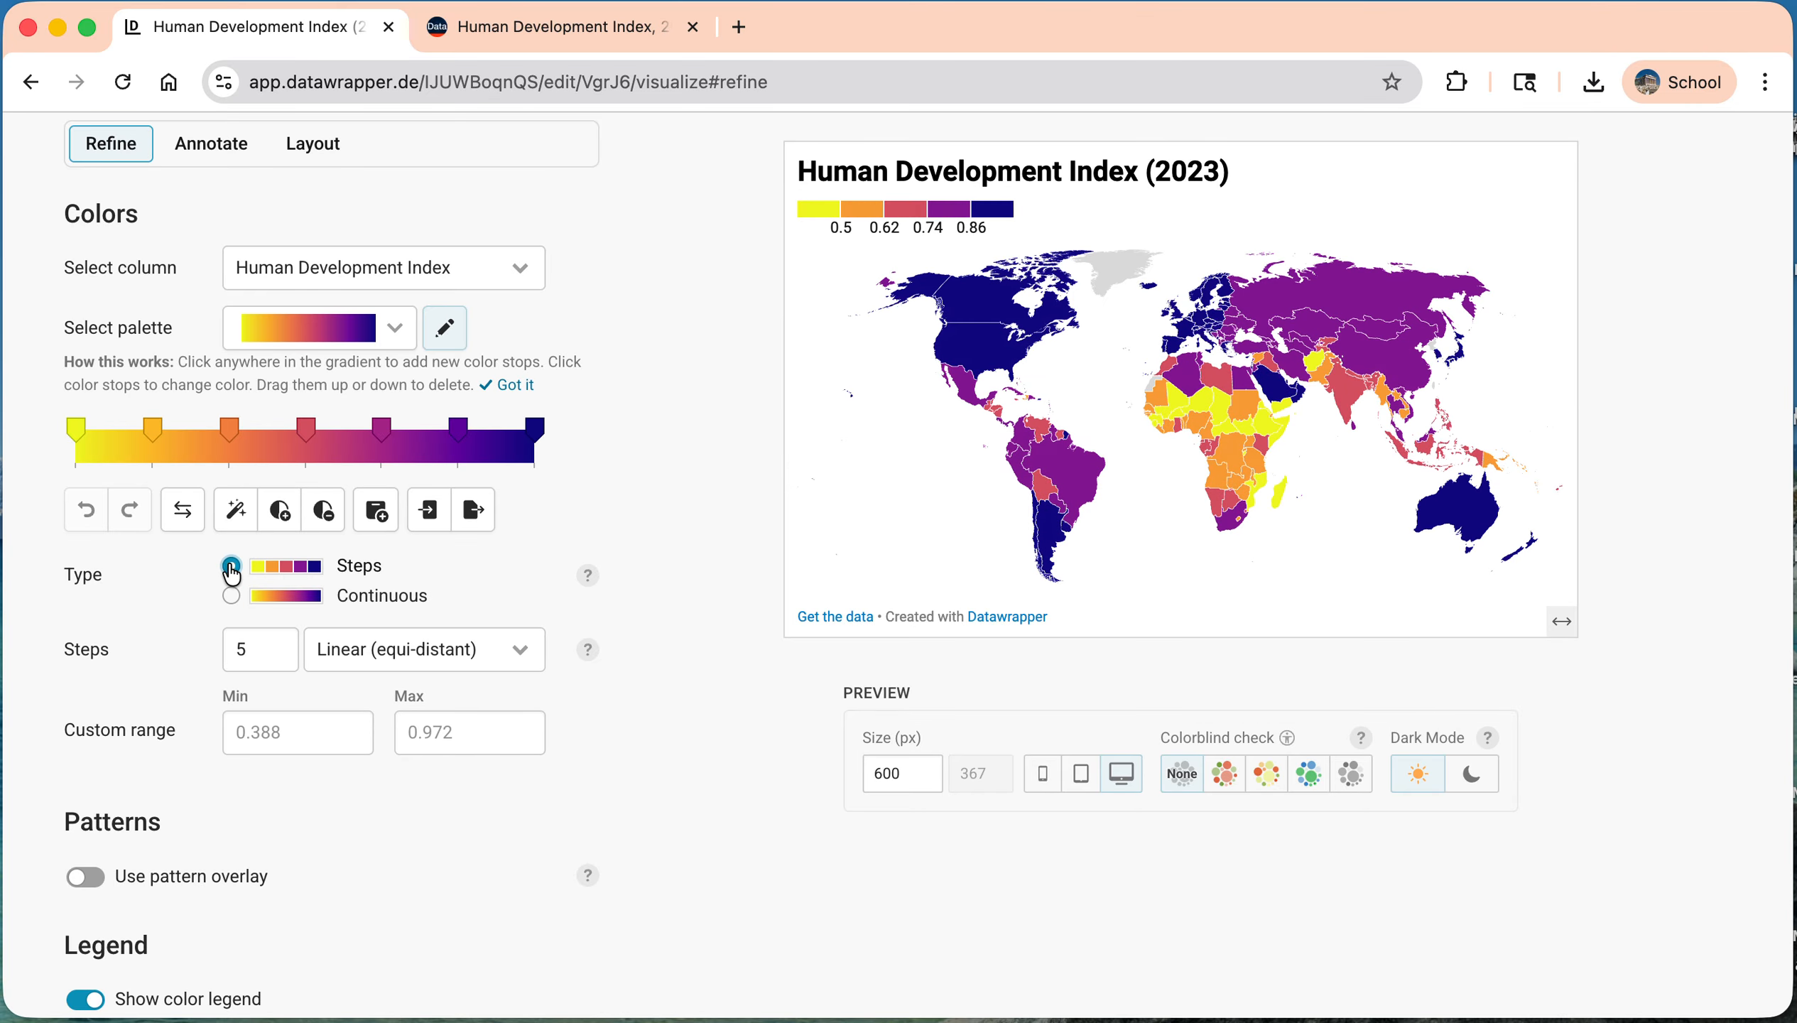
Step: Set the color scale to 10 steps with Linear (equi-distant) classification
{"action": "left_click", "coordinate": [280, 648]}
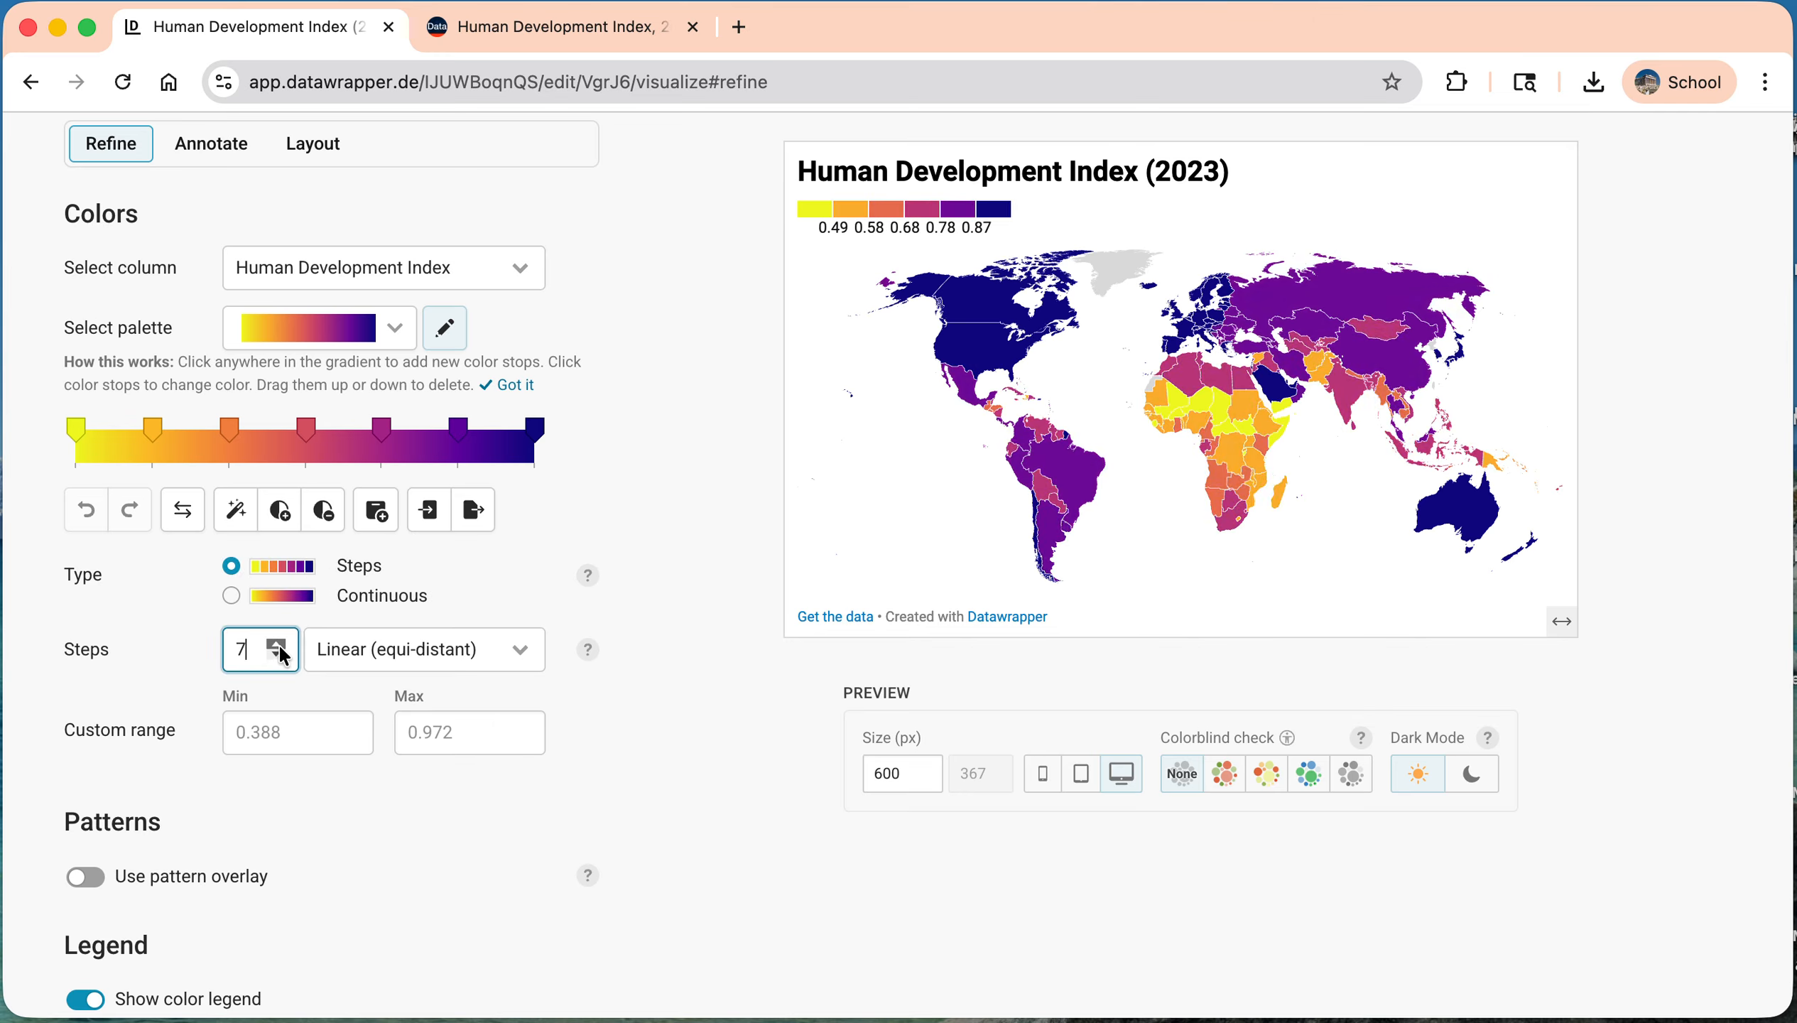
{"action": "left_click", "coordinate": [280, 648]}
{"action": "left_click", "coordinate": [280, 648]}
{"action": "left_click", "coordinate": [280, 648]}
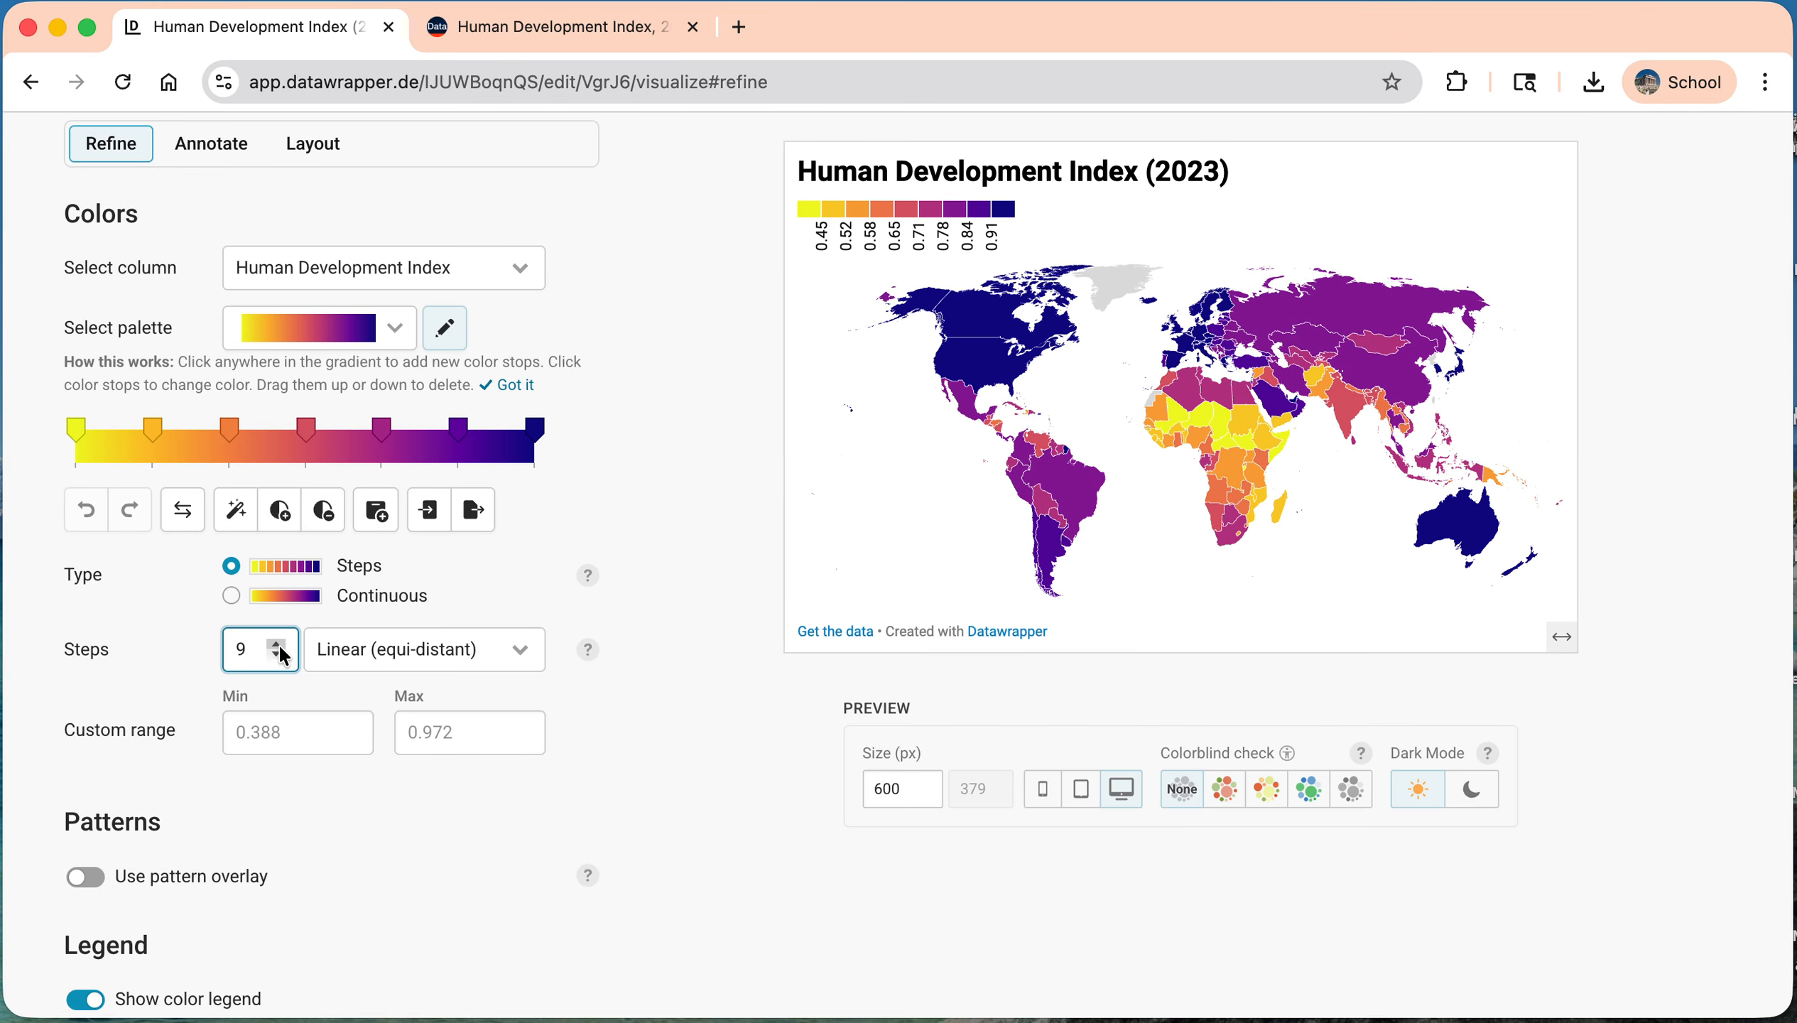
{"action": "left_click", "coordinate": [279, 646]}
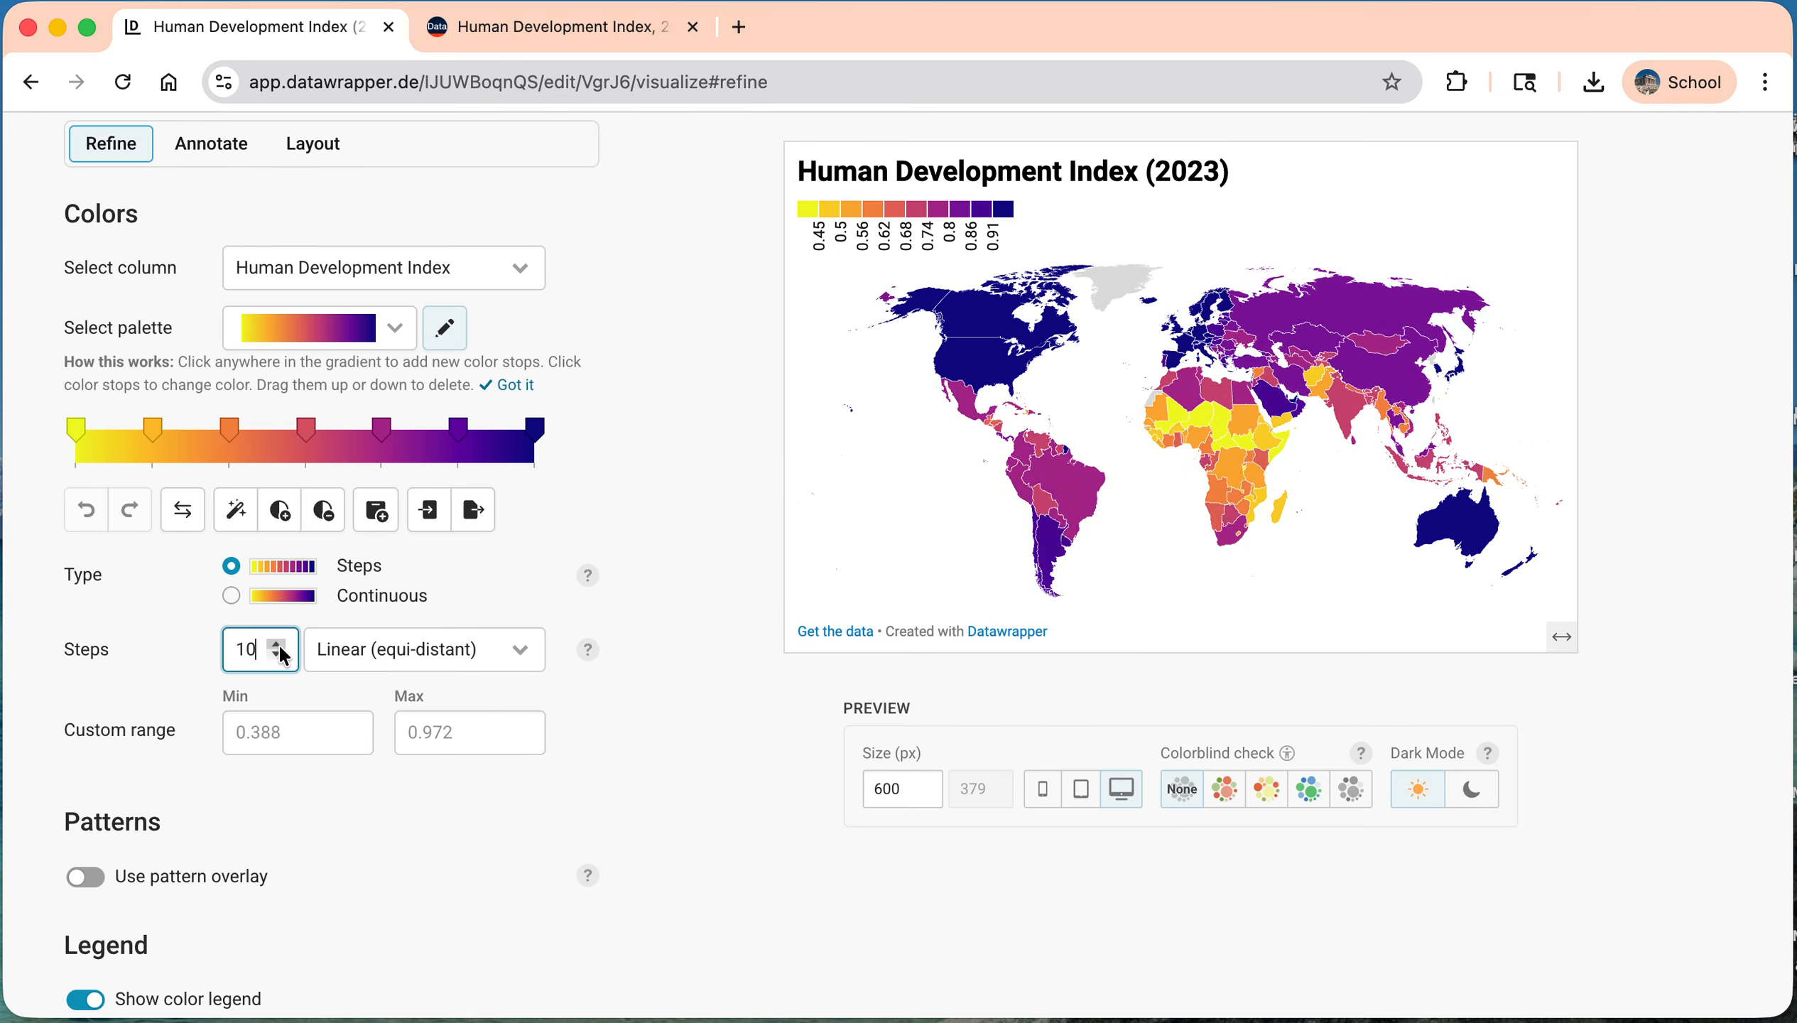
{"action": "left_click", "coordinate": [427, 662]}
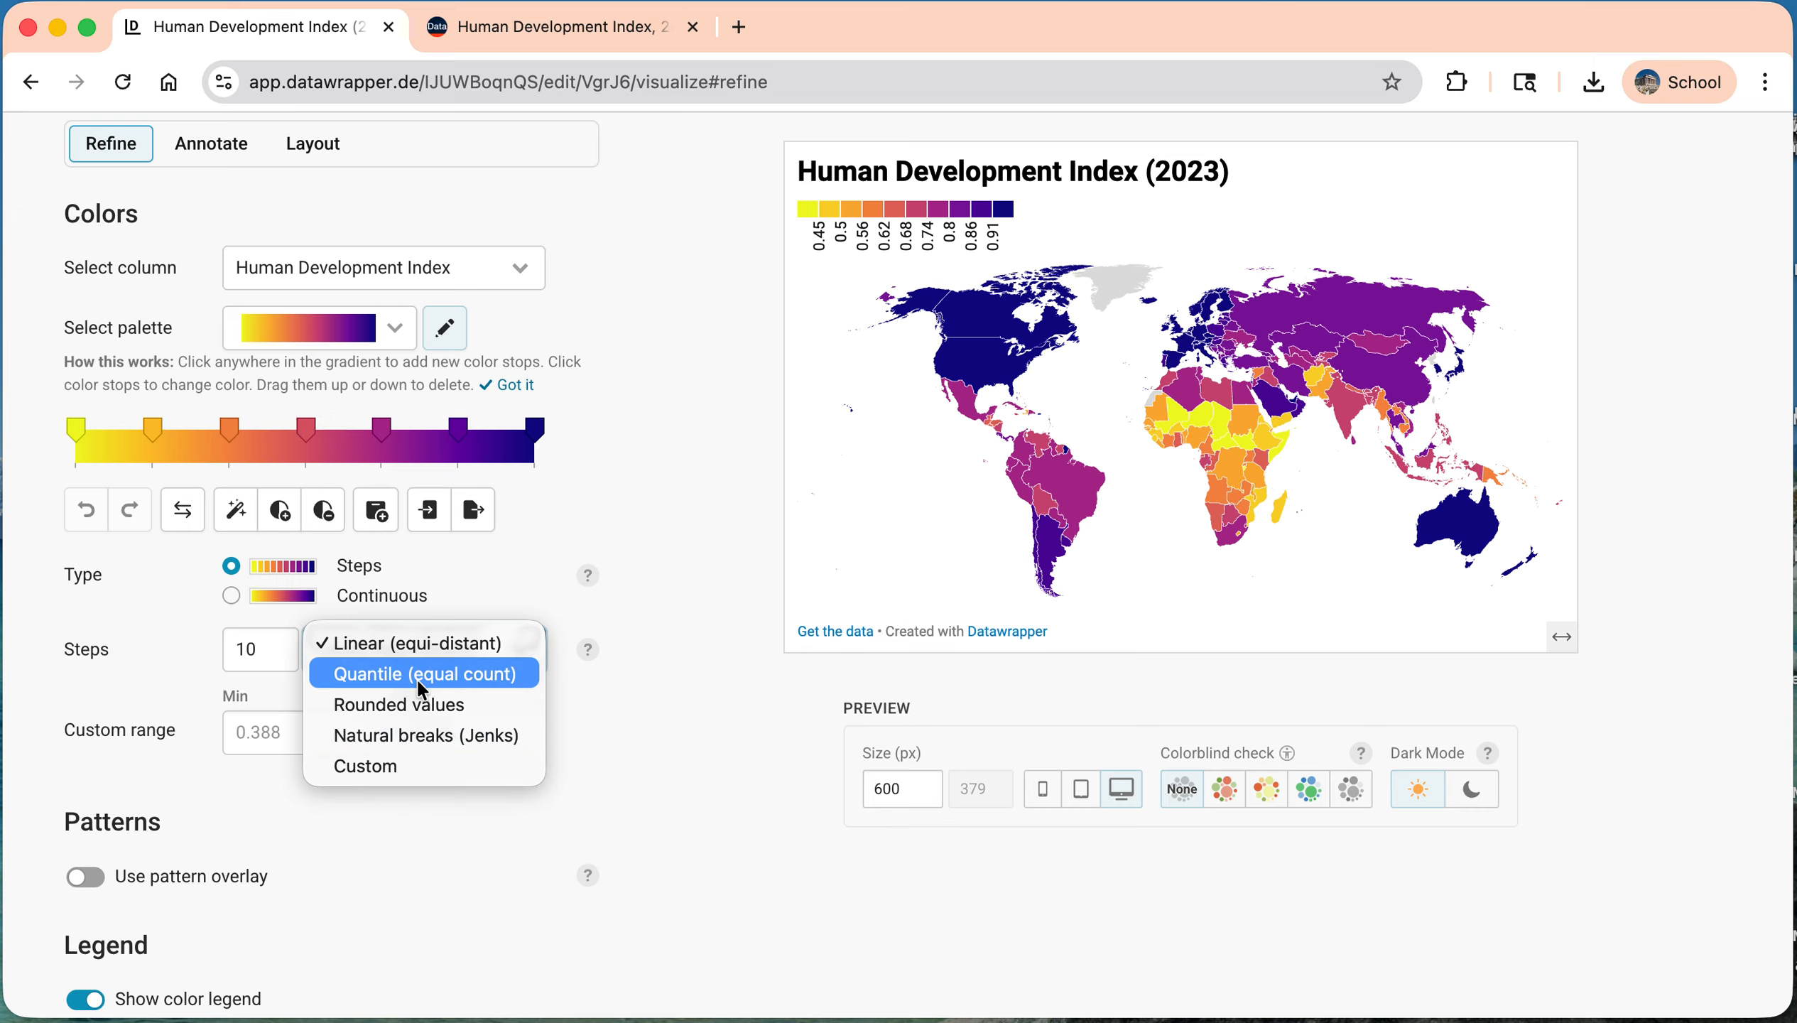
{"action": "left_click", "coordinate": [418, 644]}
Step: Widen the color legend to 239 px
{"action": "scroll", "coordinate": [285, 643], "scroll_direction": "down", "scroll_amount": 5}
{"action": "left_click_drag", "start_coordinate": [308, 539], "coordinate": [344, 539]}
Step: Try the Ranges and Custom label styles on the color legend, and return to Ruler labels
{"action": "scroll", "coordinate": [373, 631], "scroll_direction": "down", "scroll_amount": 2}
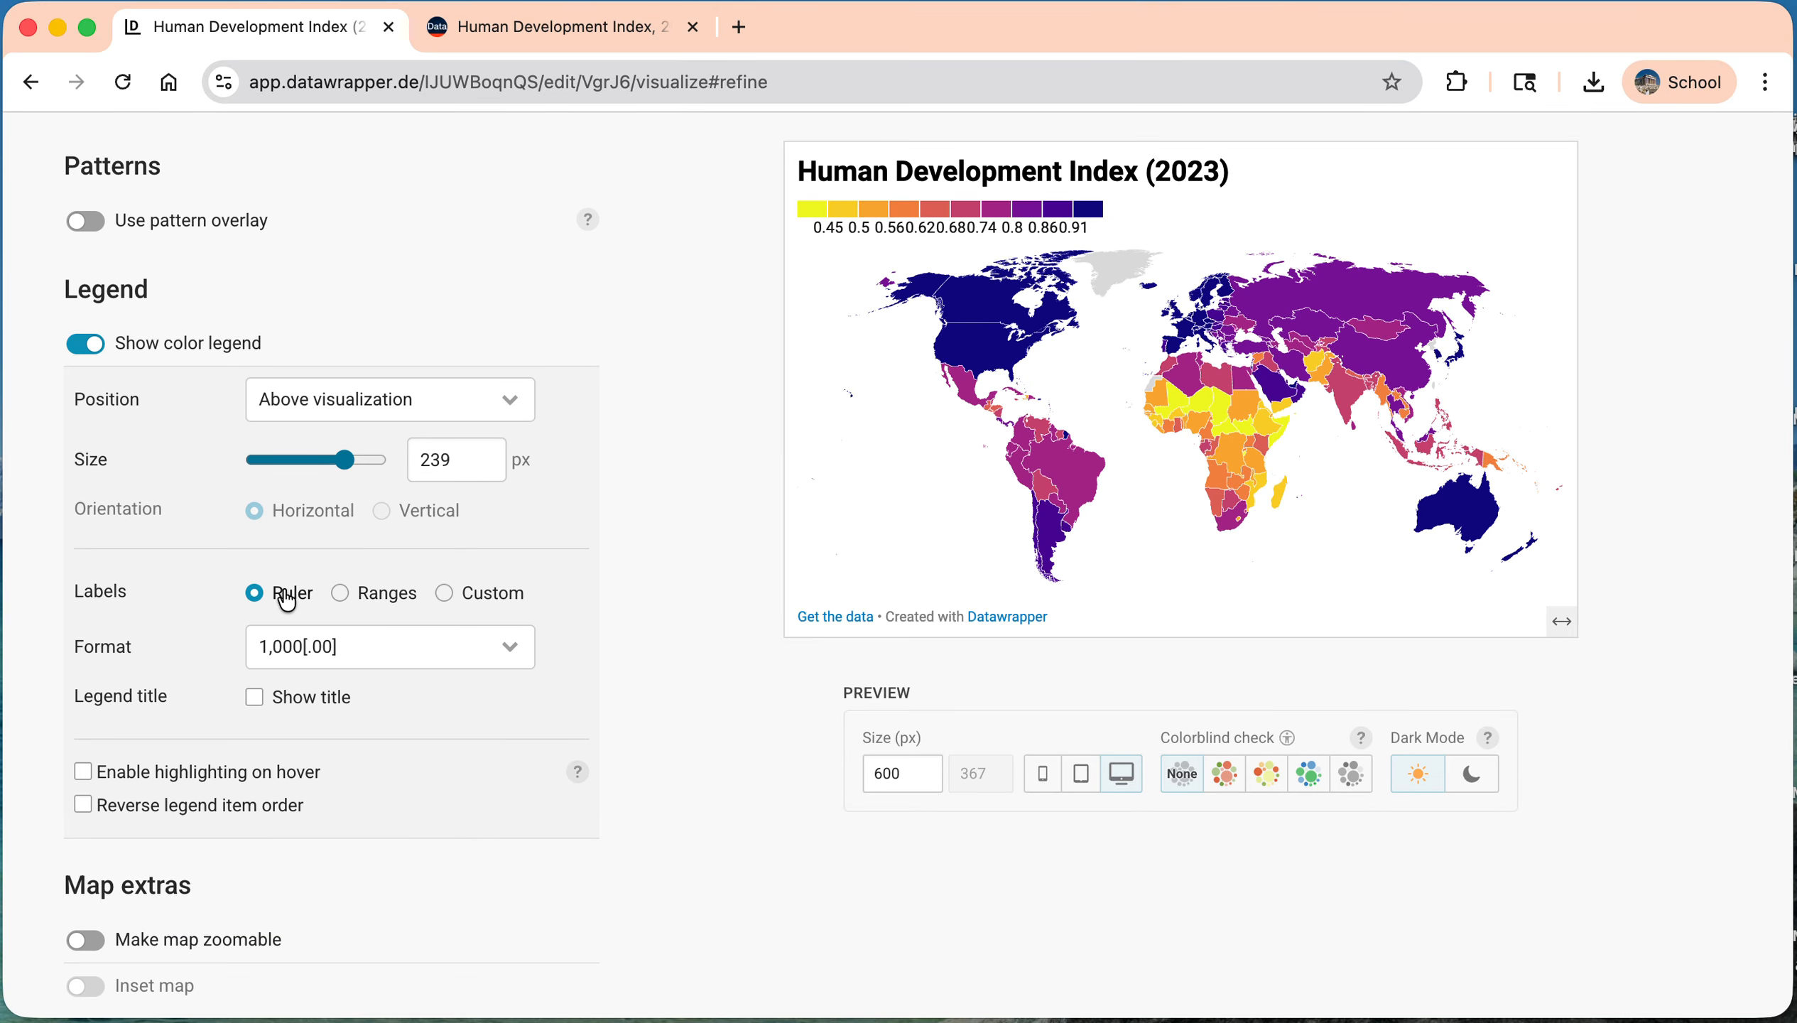
{"action": "left_click", "coordinate": [342, 594]}
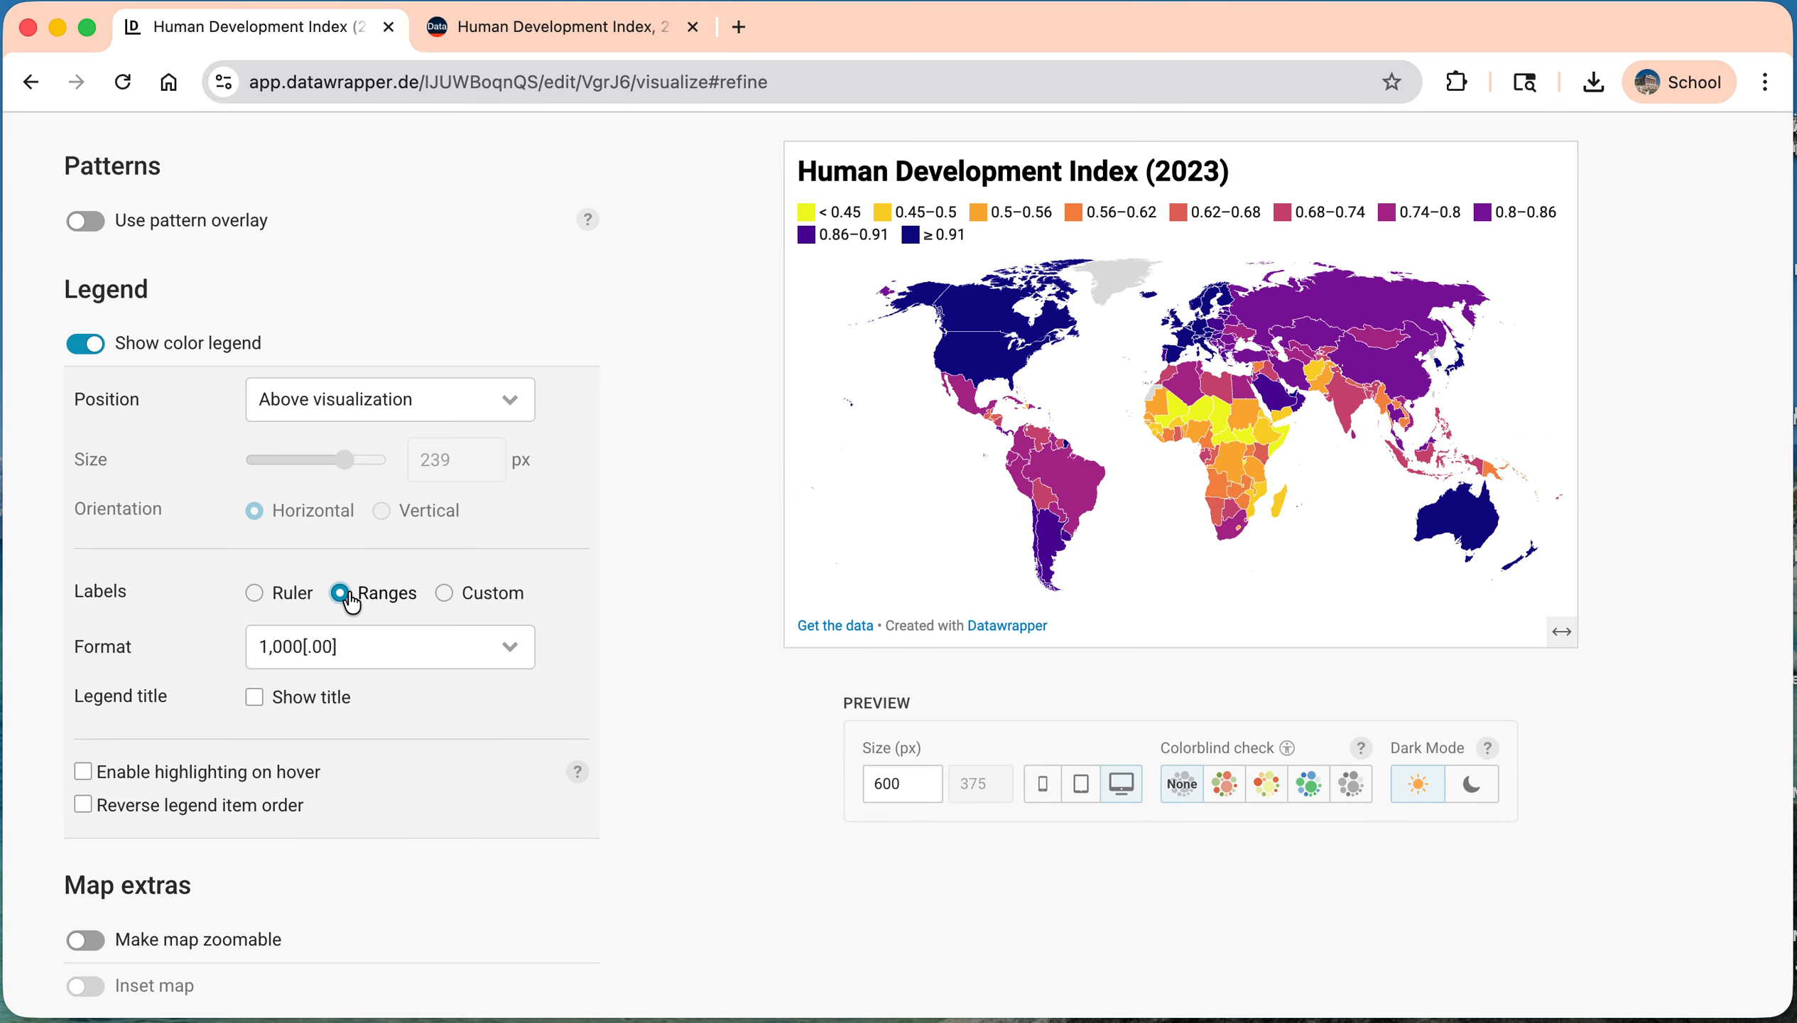
{"action": "left_click", "coordinate": [443, 593]}
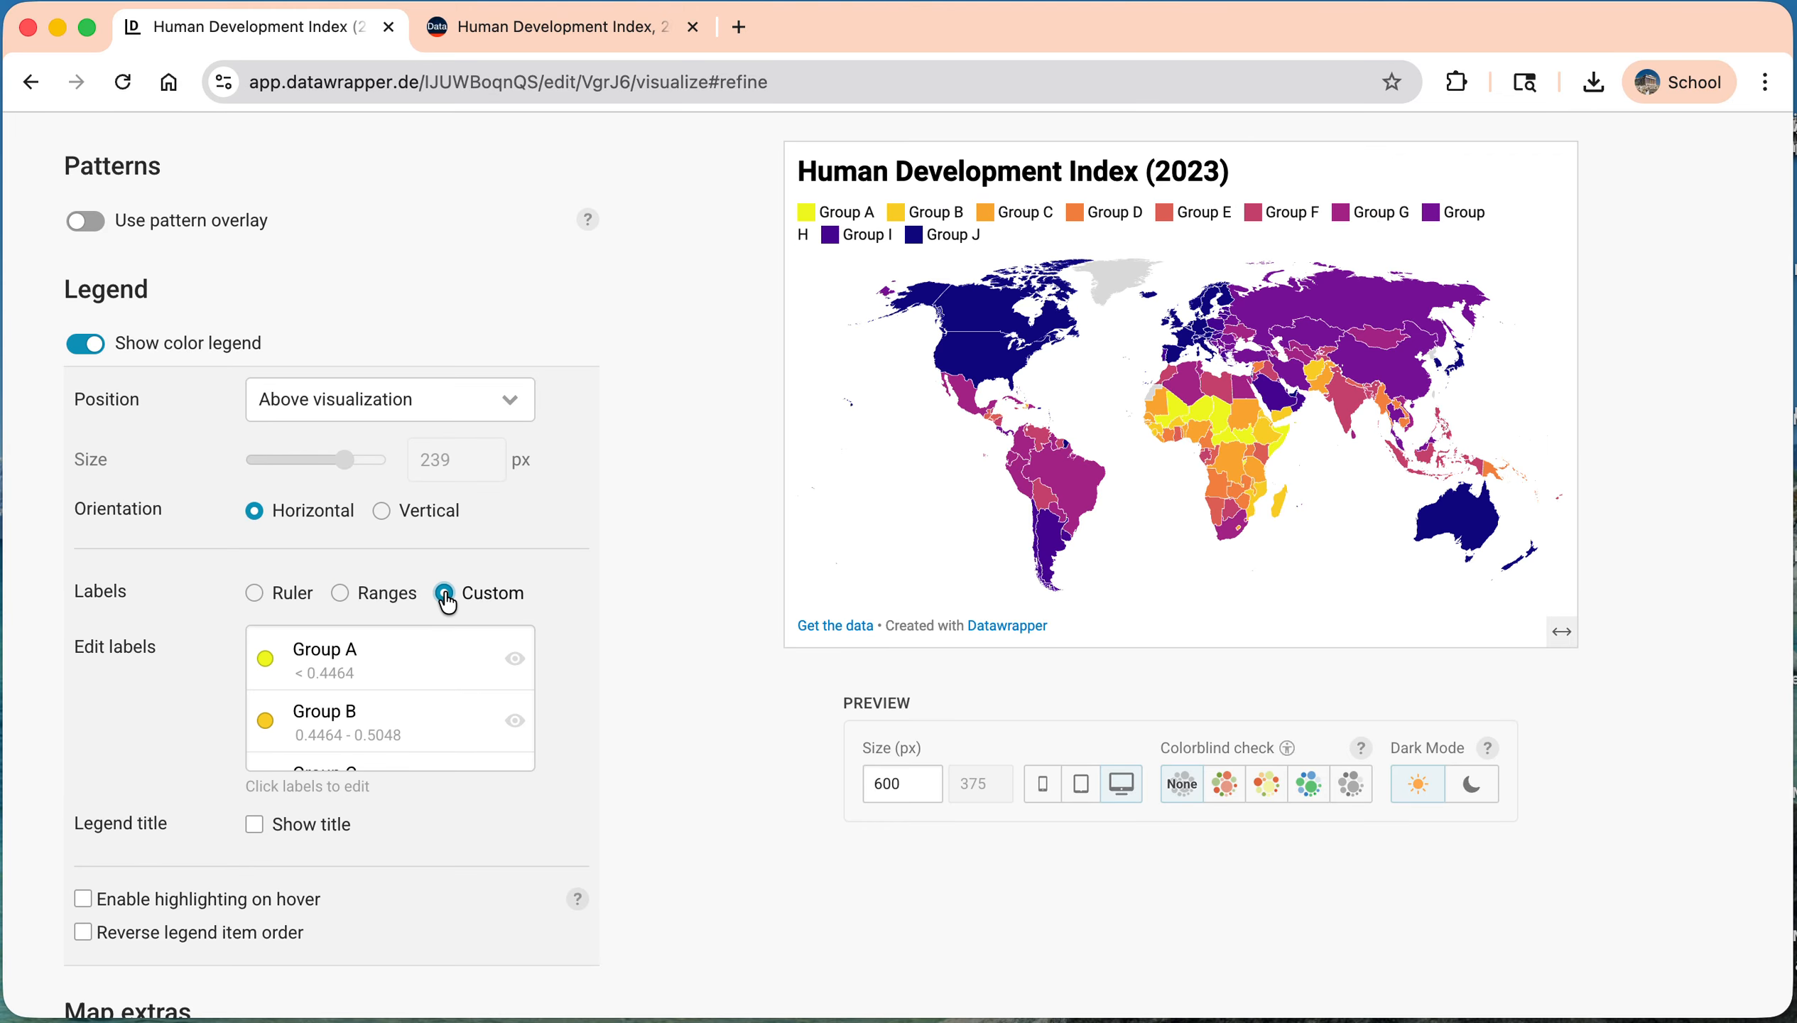
{"action": "left_click", "coordinate": [288, 605]}
Step: Make the map zoomable
{"action": "scroll", "coordinate": [361, 569], "scroll_direction": "down", "scroll_amount": 1}
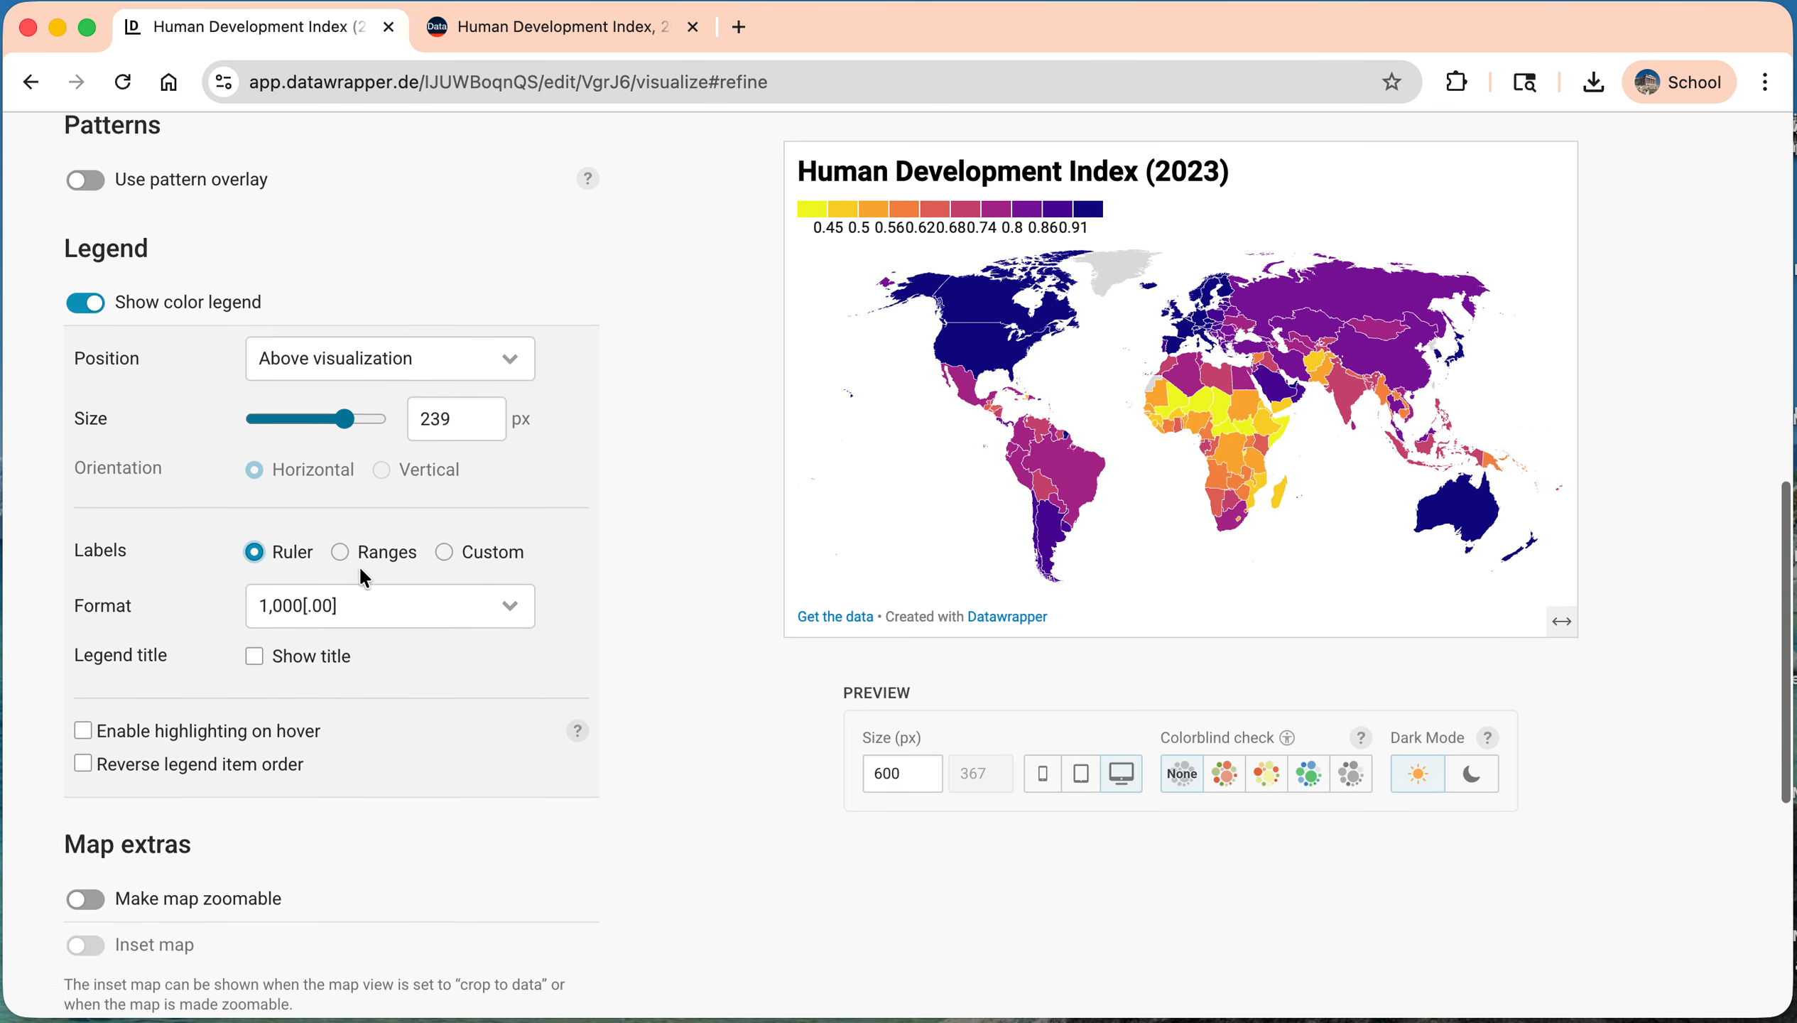
{"action": "scroll", "coordinate": [360, 570], "scroll_direction": "down", "scroll_amount": 7}
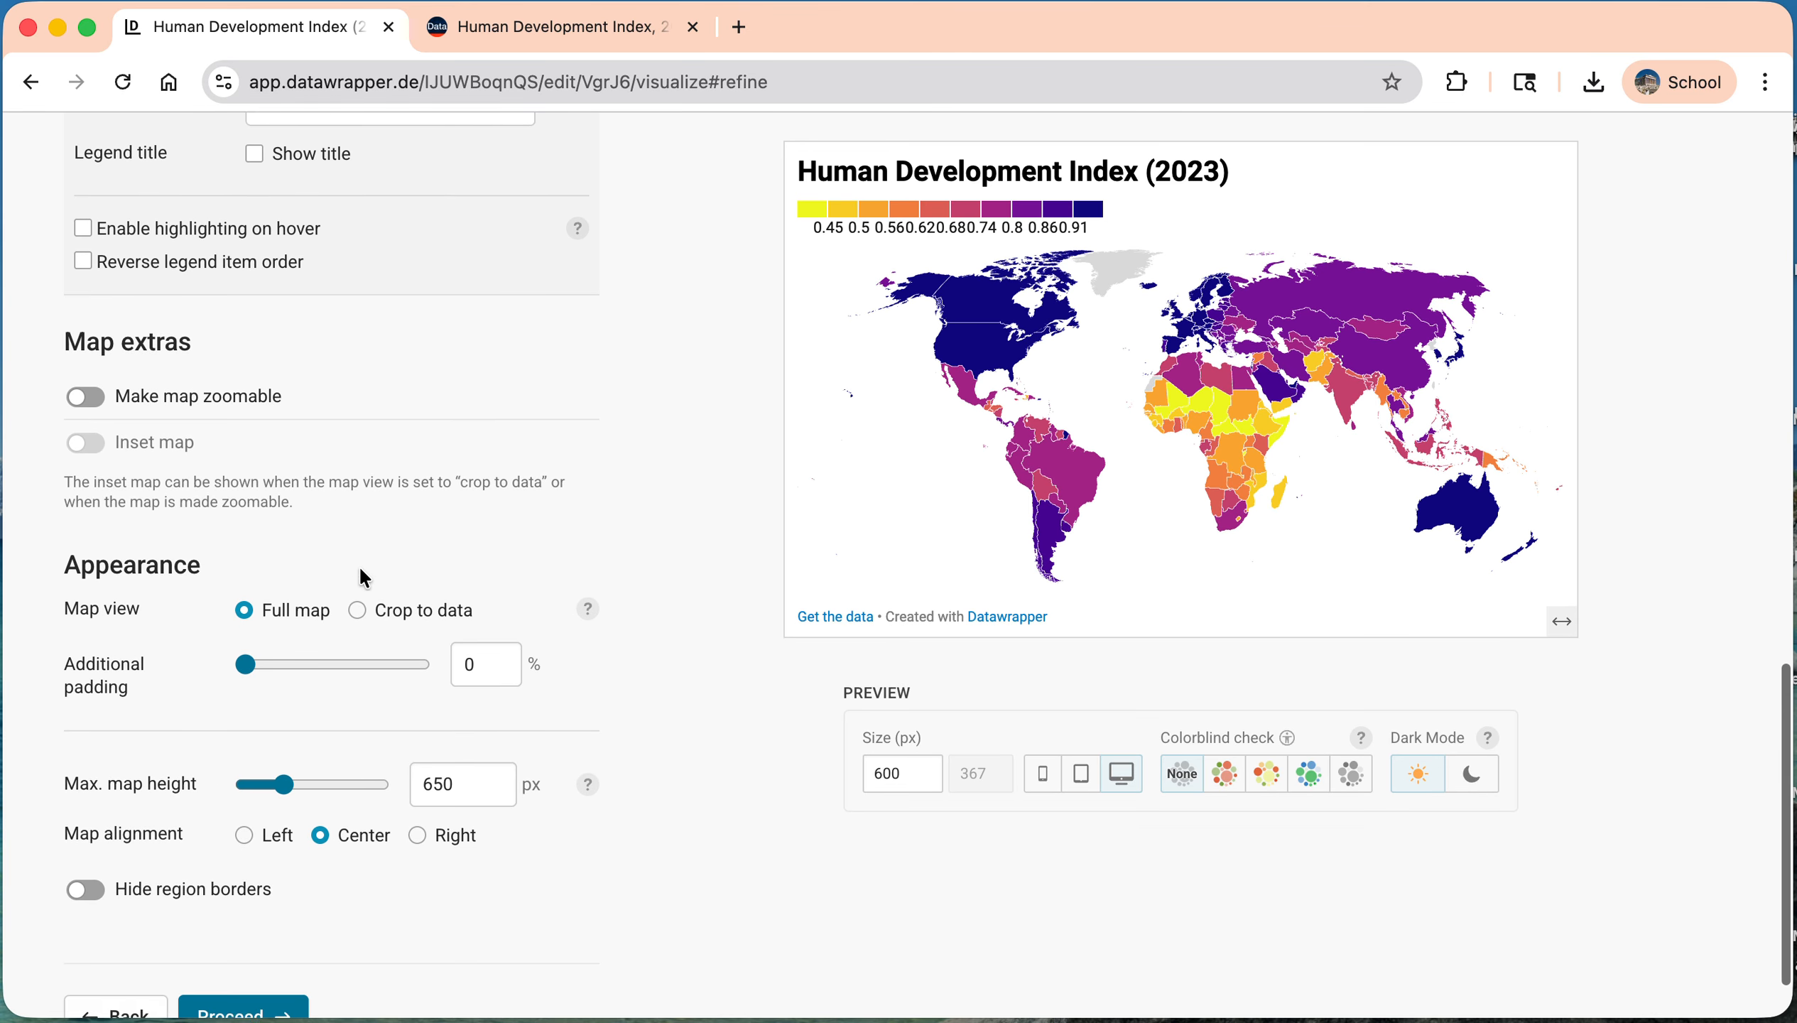
{"action": "scroll", "coordinate": [361, 571], "scroll_direction": "down", "scroll_amount": 1}
{"action": "left_click", "coordinate": [105, 340]}
Step: Try the inset map with the preview zoomed in, zoom back out to the full world and turn the inset map off
{"action": "scroll", "coordinate": [105, 429], "scroll_direction": "up", "scroll_amount": 2}
{"action": "left_click", "coordinate": [1538, 515]}
{"action": "left_click", "coordinate": [1537, 515]}
{"action": "left_click", "coordinate": [1538, 515]}
{"action": "left_click", "coordinate": [97, 570]}
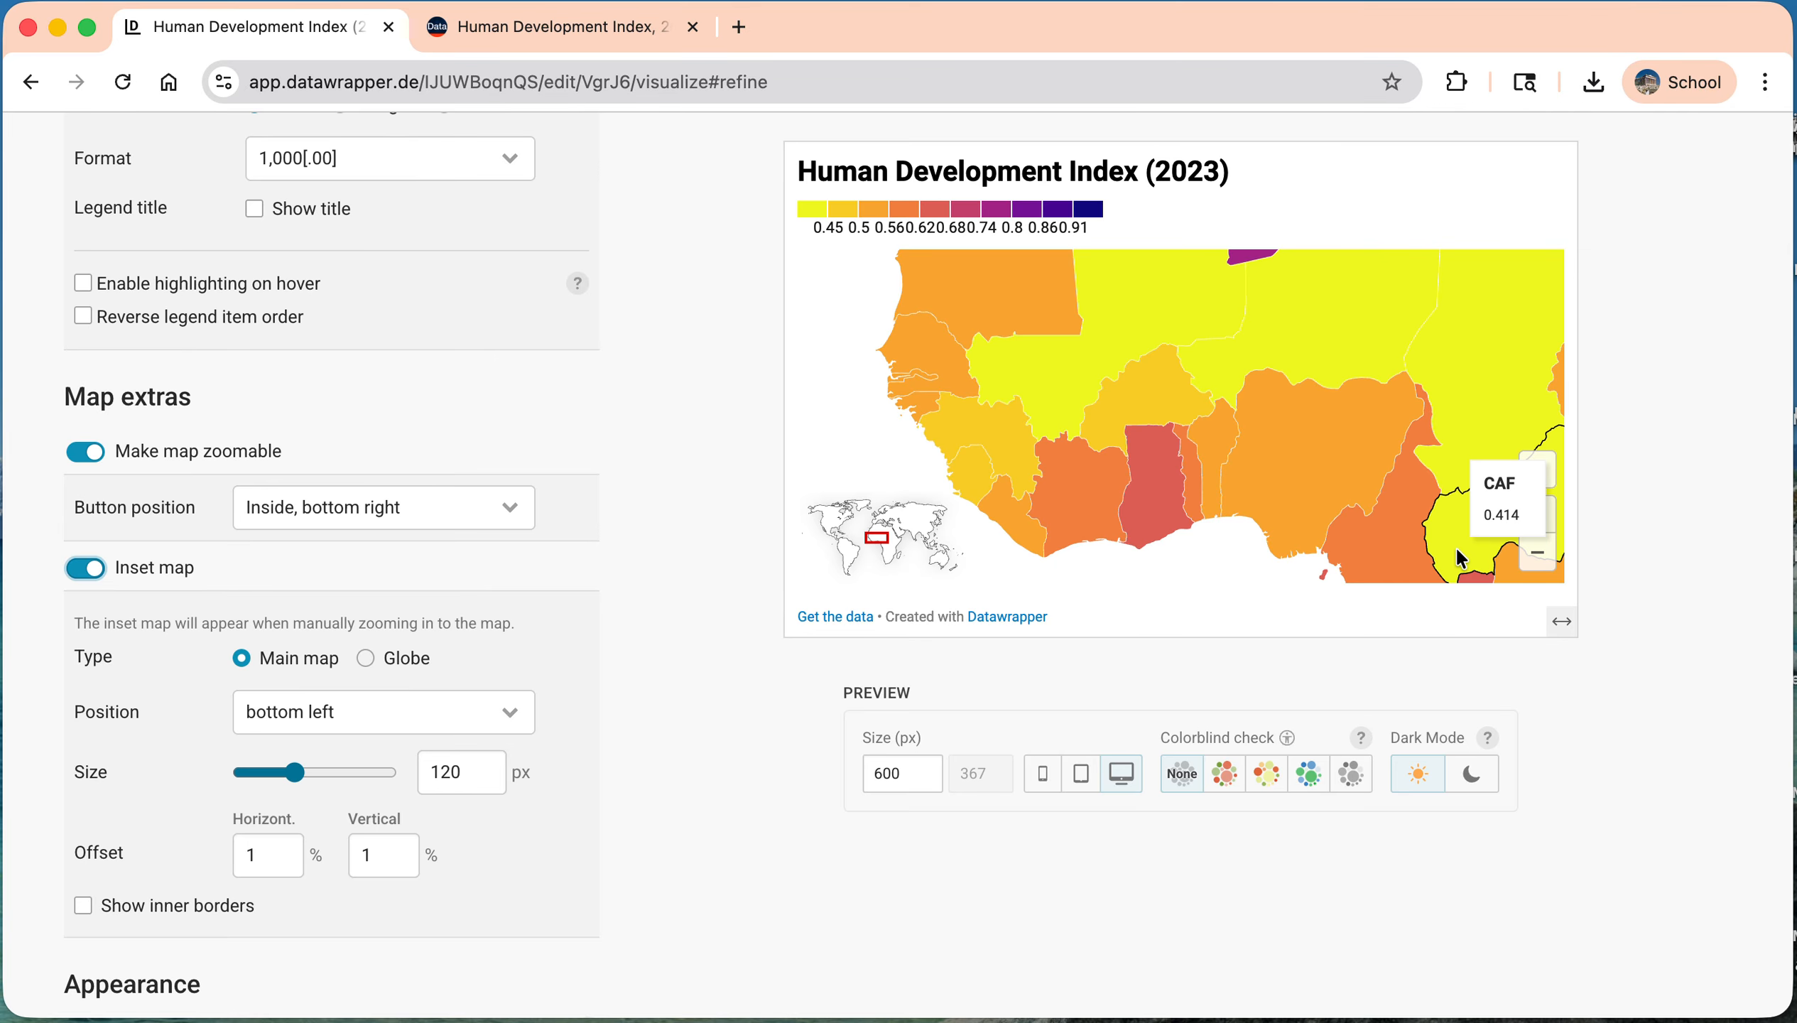
{"action": "left_click", "coordinate": [1537, 555]}
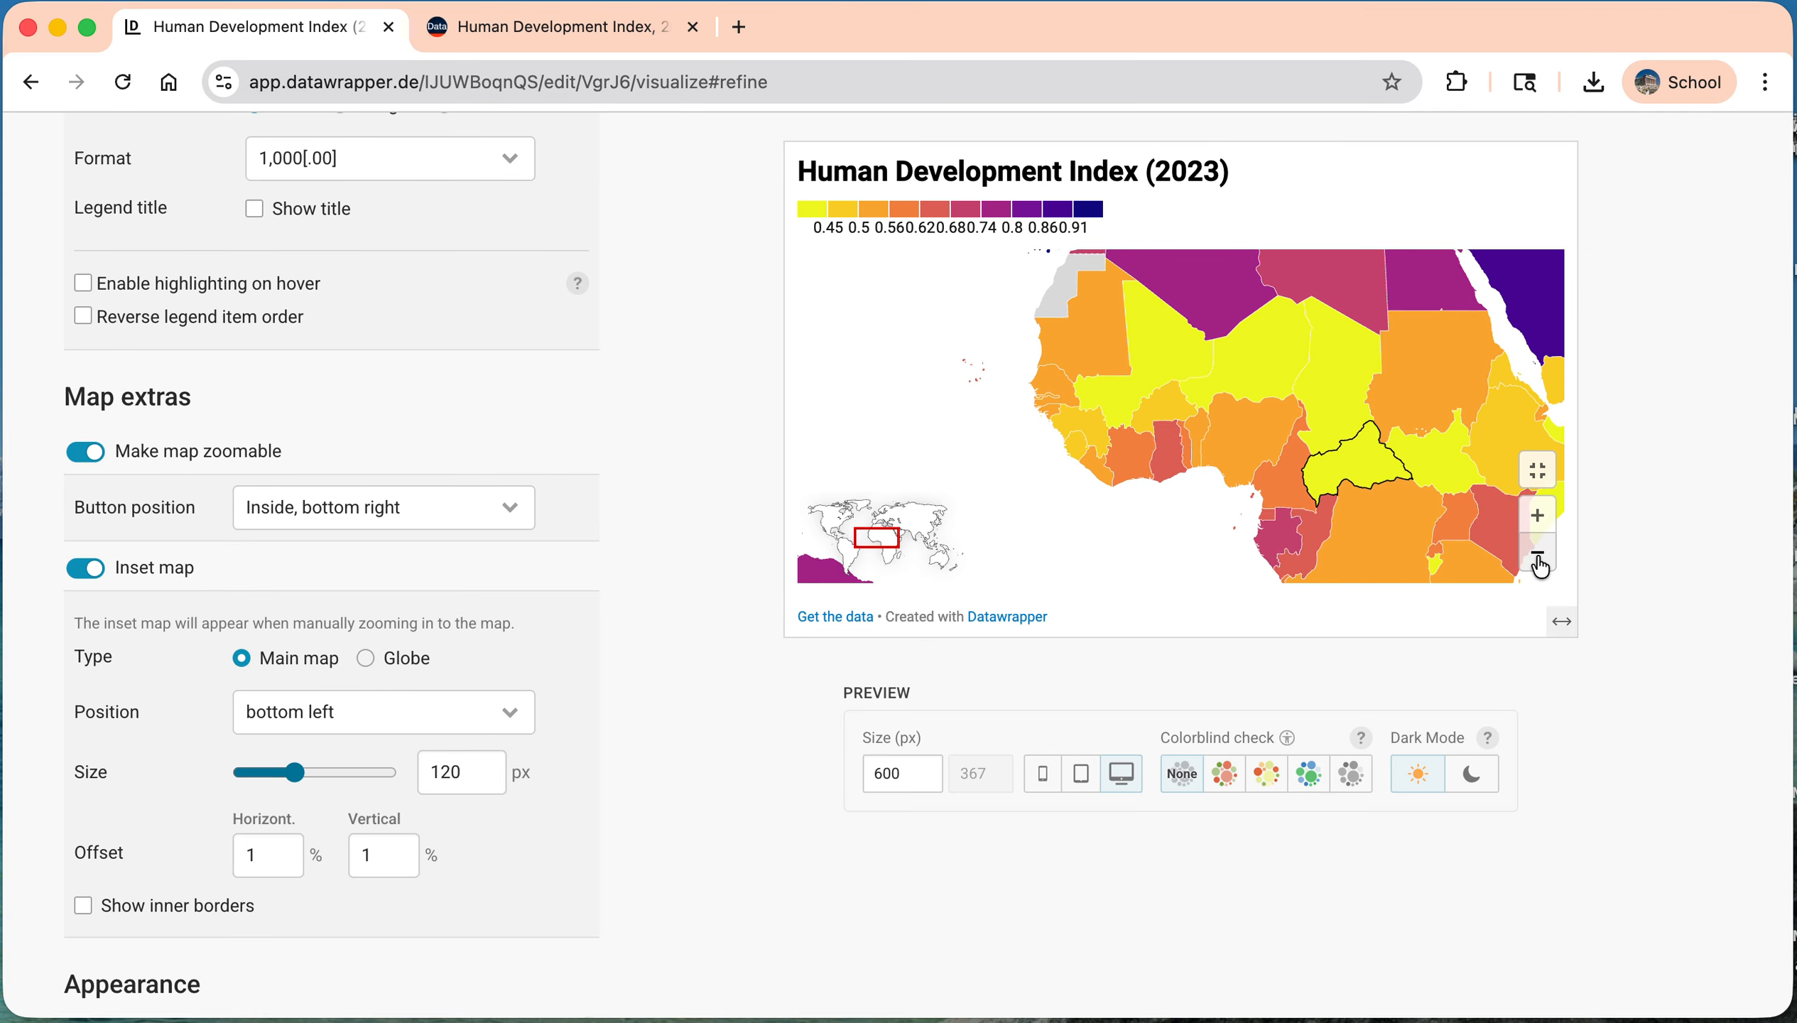
{"action": "left_click", "coordinate": [1537, 555]}
{"action": "left_click", "coordinate": [1537, 554]}
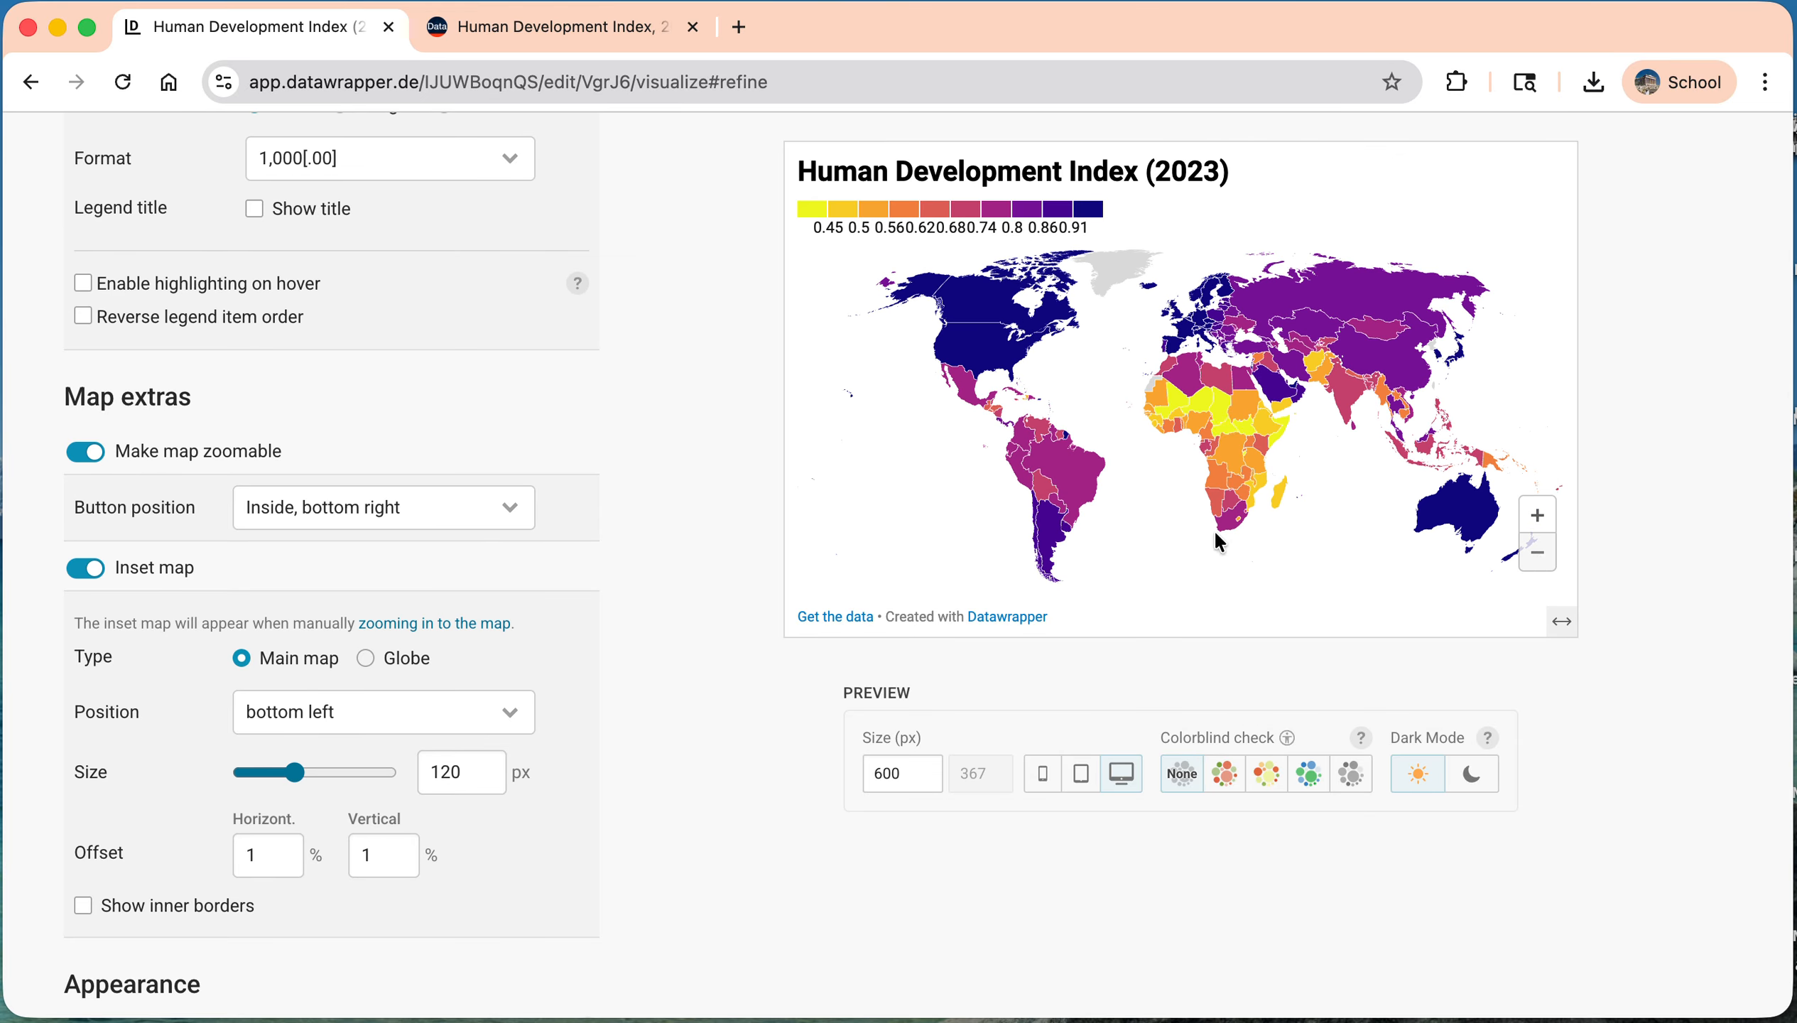
{"action": "left_click", "coordinate": [88, 569]}
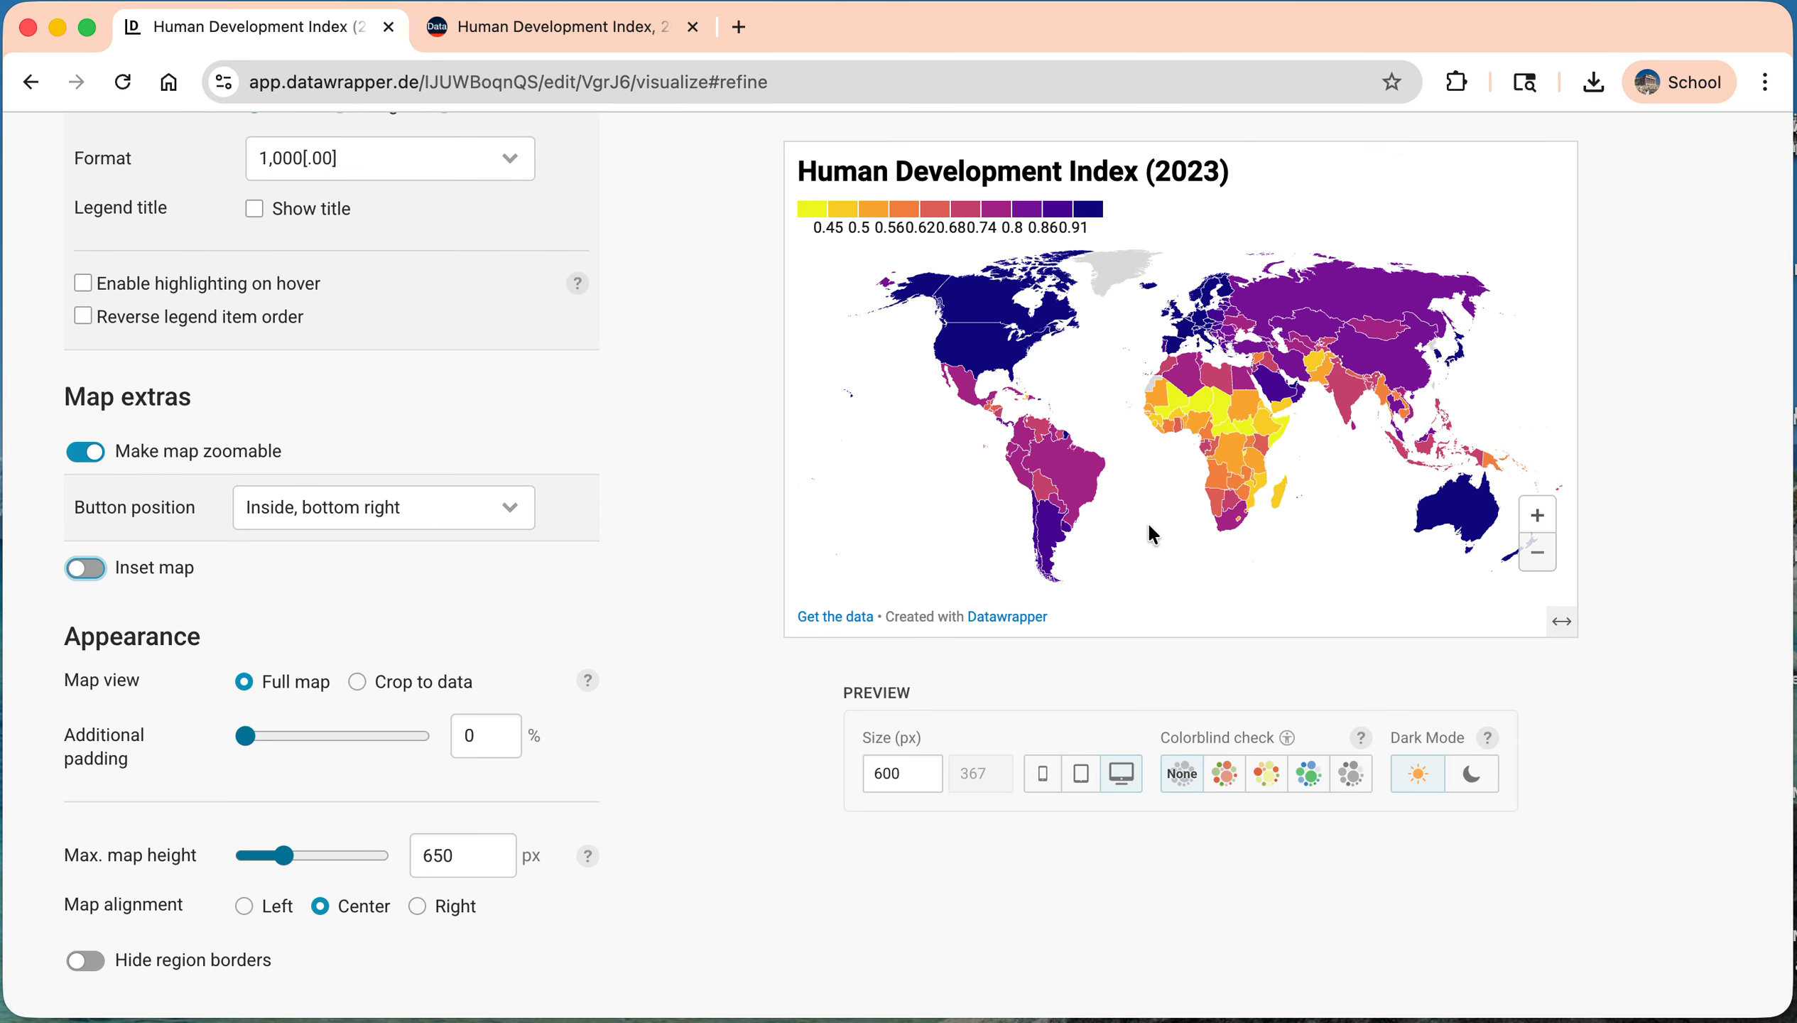
Step: Try hiding the region borders on the map, and restore them
{"action": "mouse_move", "coordinate": [891, 342]}
{"action": "scroll", "coordinate": [637, 640], "scroll_direction": "down", "scroll_amount": 2}
{"action": "scroll", "coordinate": [637, 638], "scroll_direction": "down", "scroll_amount": 2}
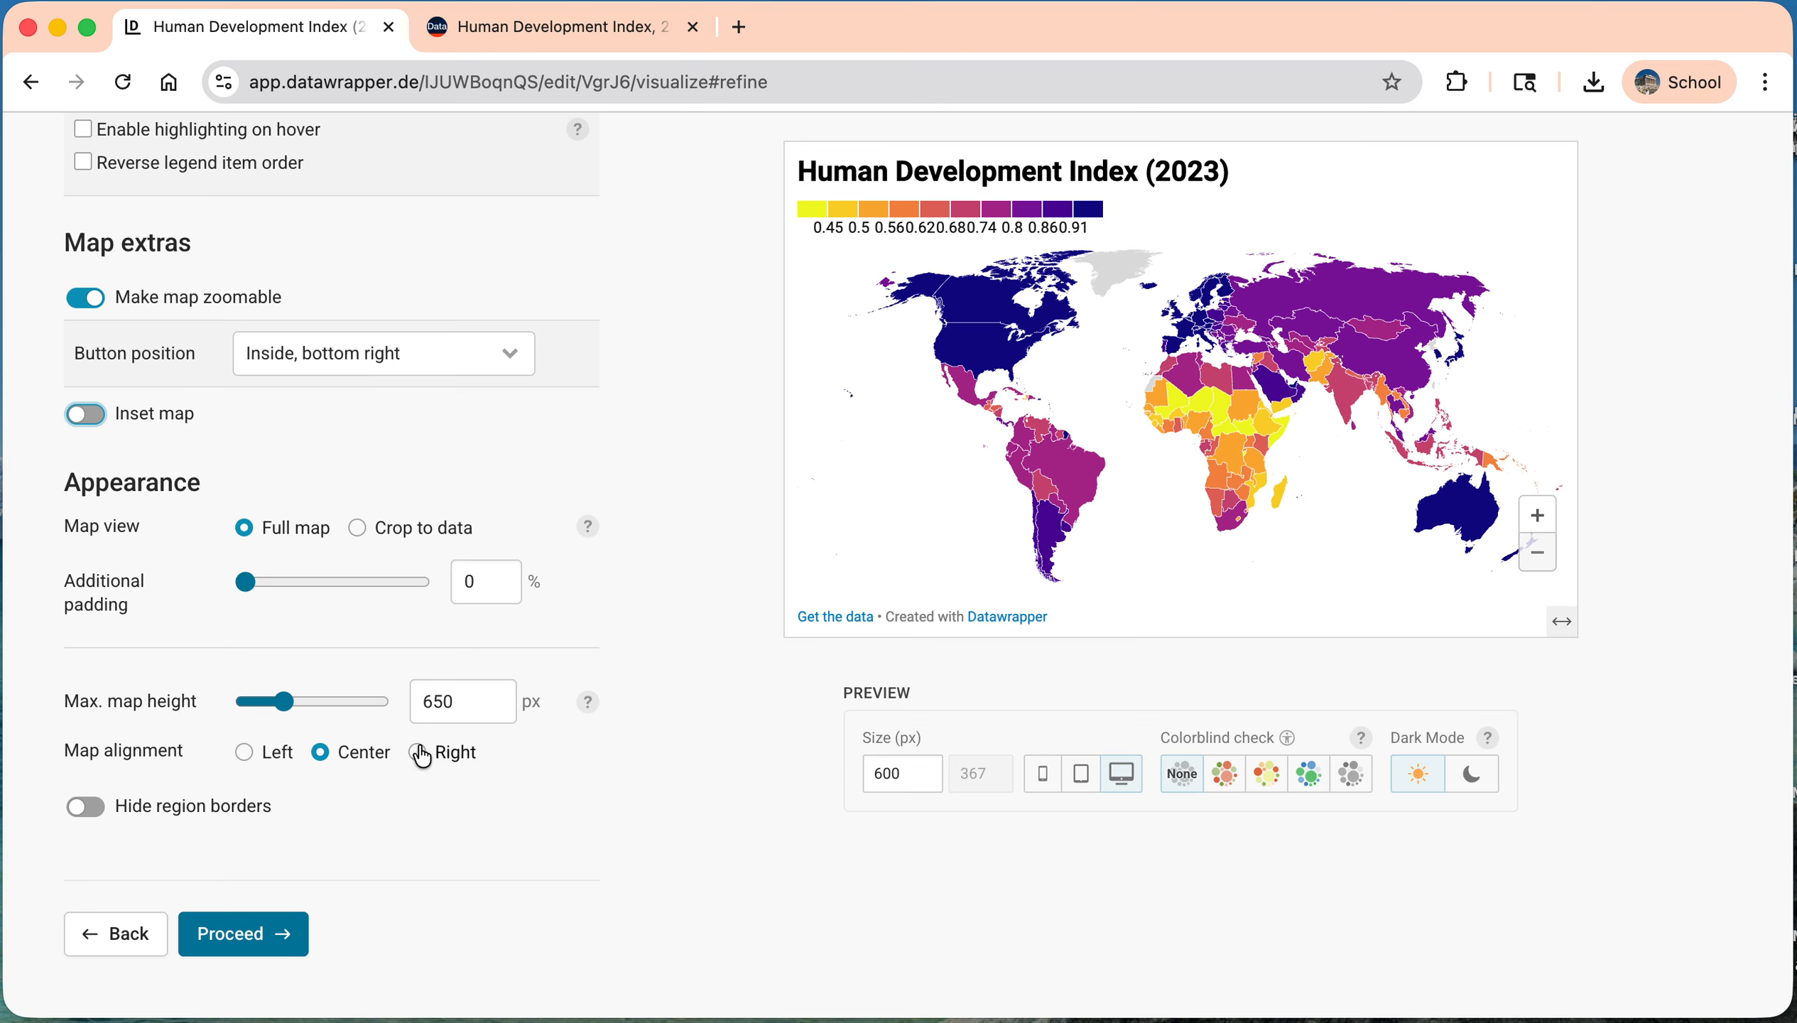
{"action": "left_click", "coordinate": [85, 806]}
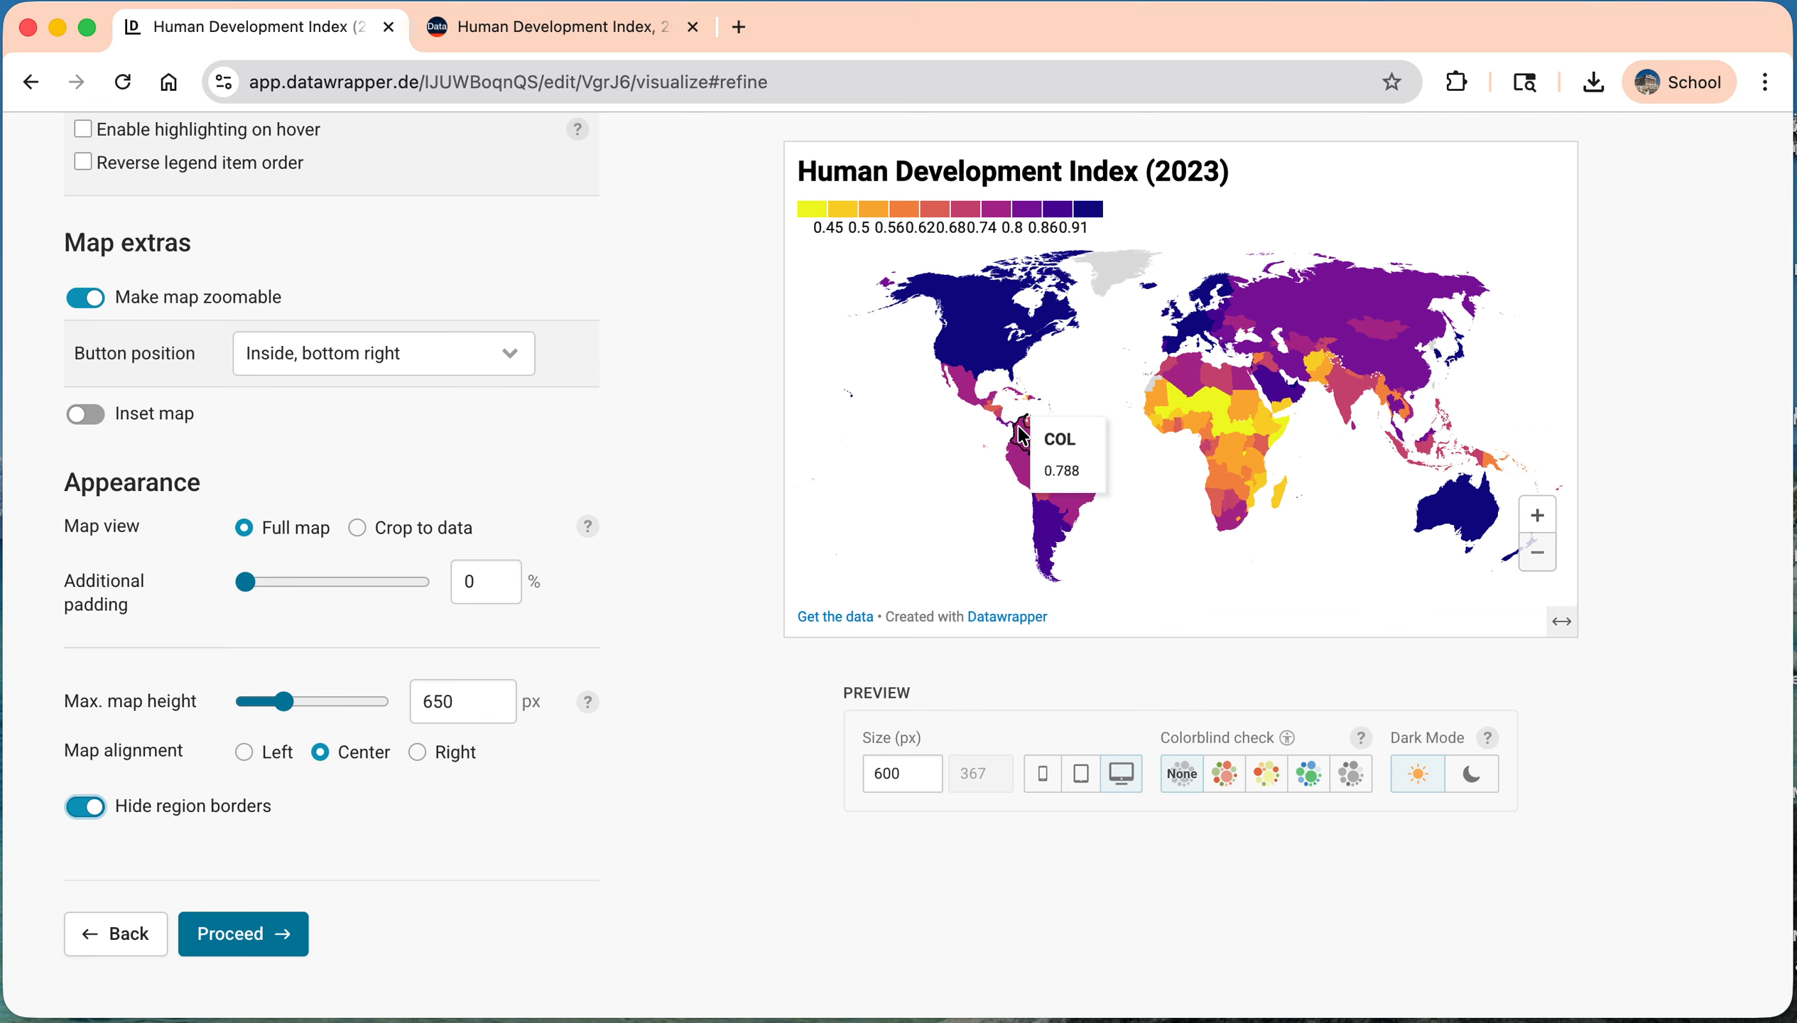
{"action": "left_click", "coordinate": [87, 813]}
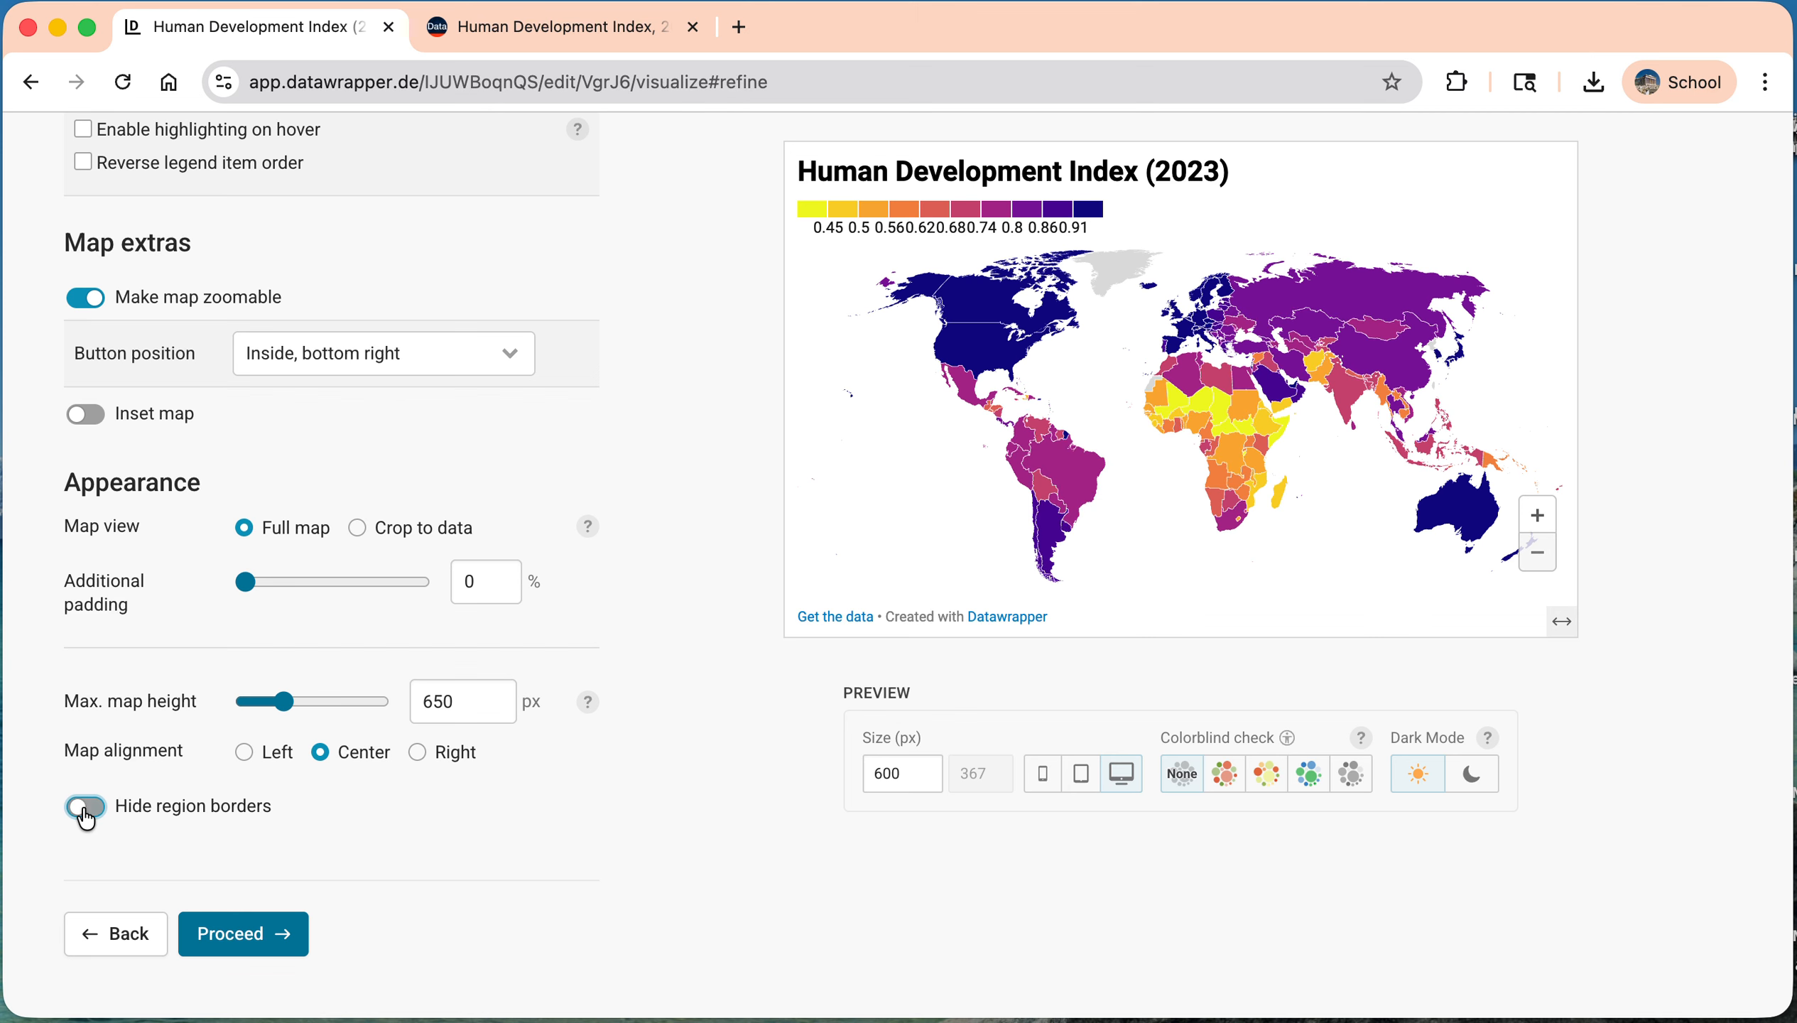
Step: Continue past the annotation settings to the map's Layout settings
{"action": "left_click", "coordinate": [242, 932]}
{"action": "scroll", "coordinate": [455, 713], "scroll_direction": "down", "scroll_amount": 3}
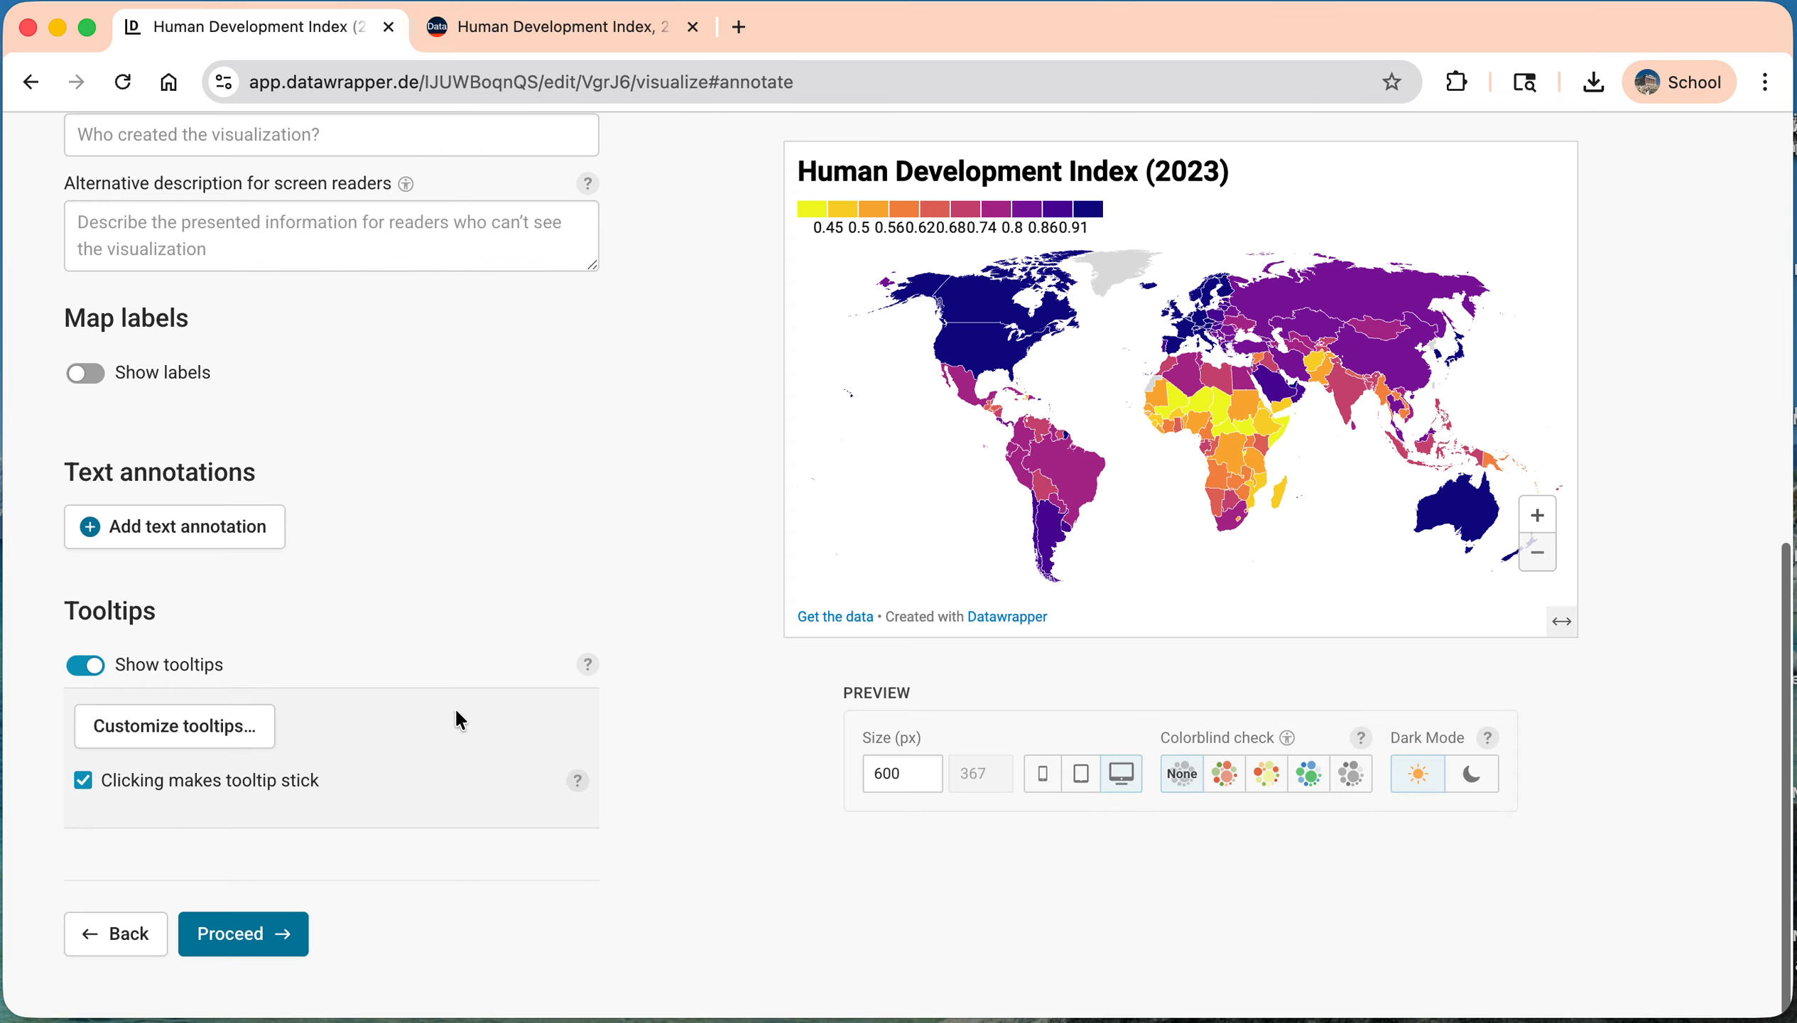
{"action": "left_click", "coordinate": [243, 933]}
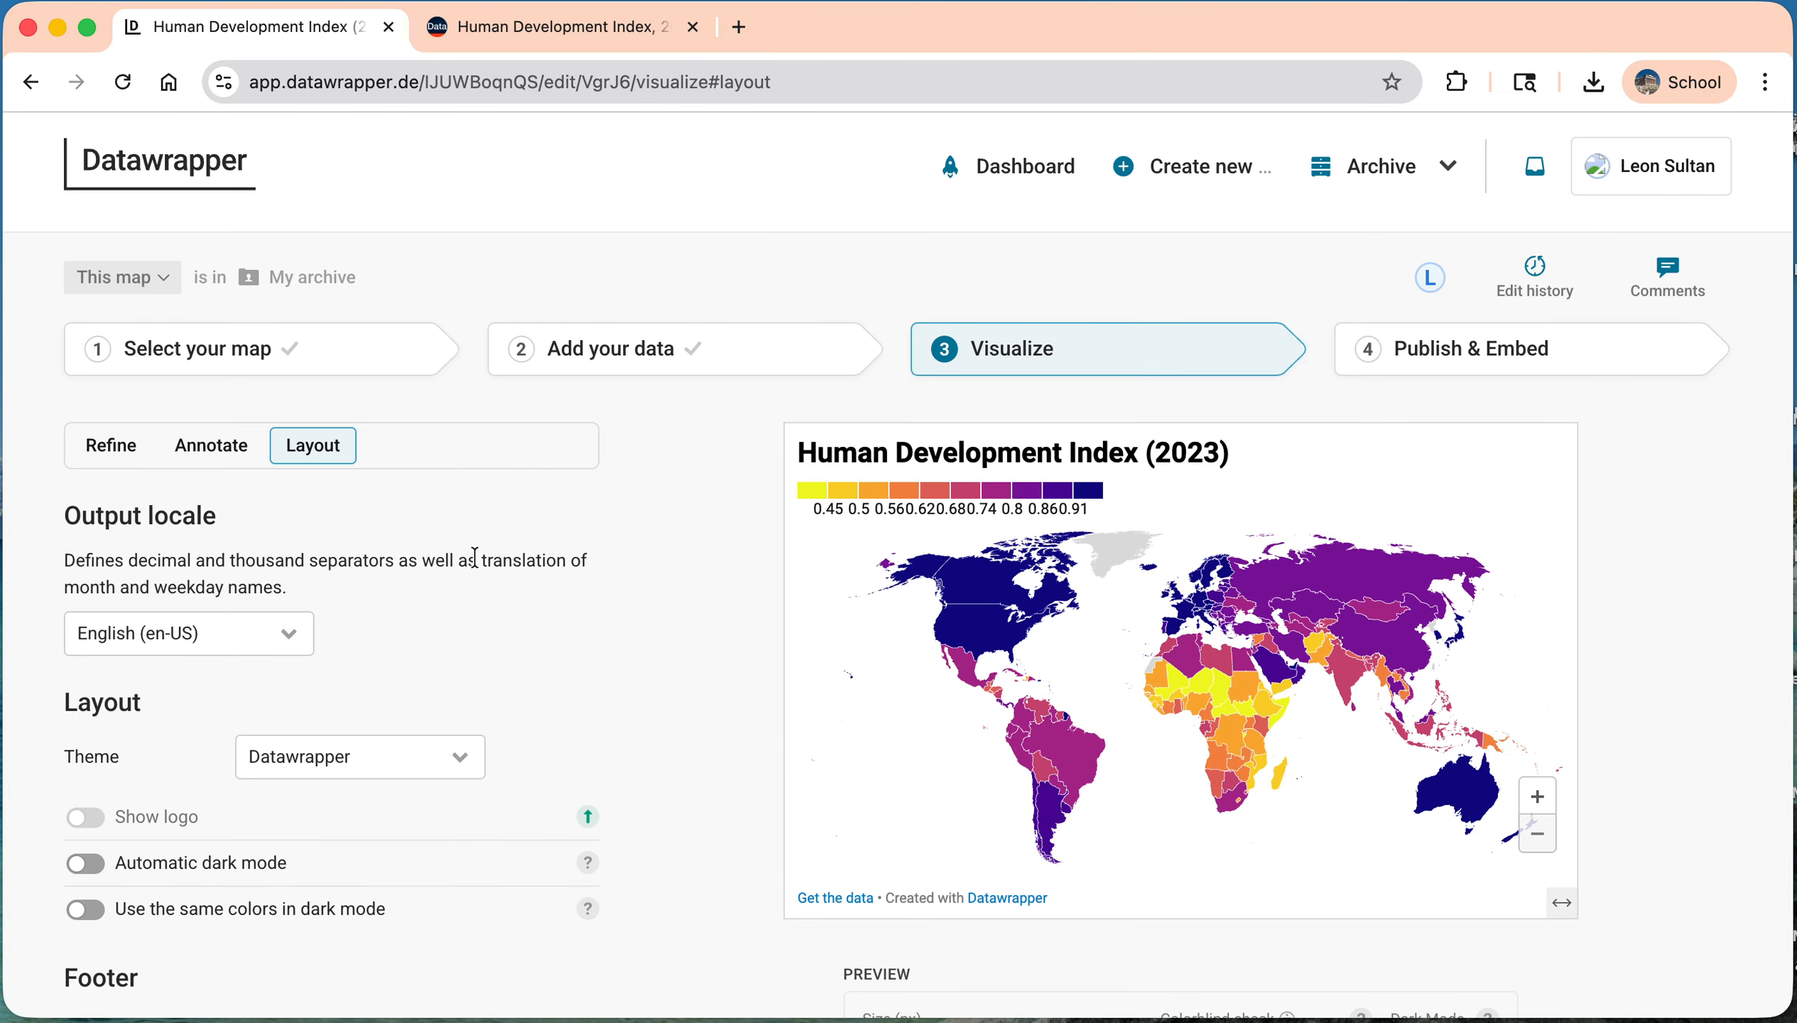
Step: Try automatic dark mode and the footer's image download options, switching each one off again
{"action": "scroll", "coordinate": [335, 542], "scroll_direction": "down", "scroll_amount": 5}
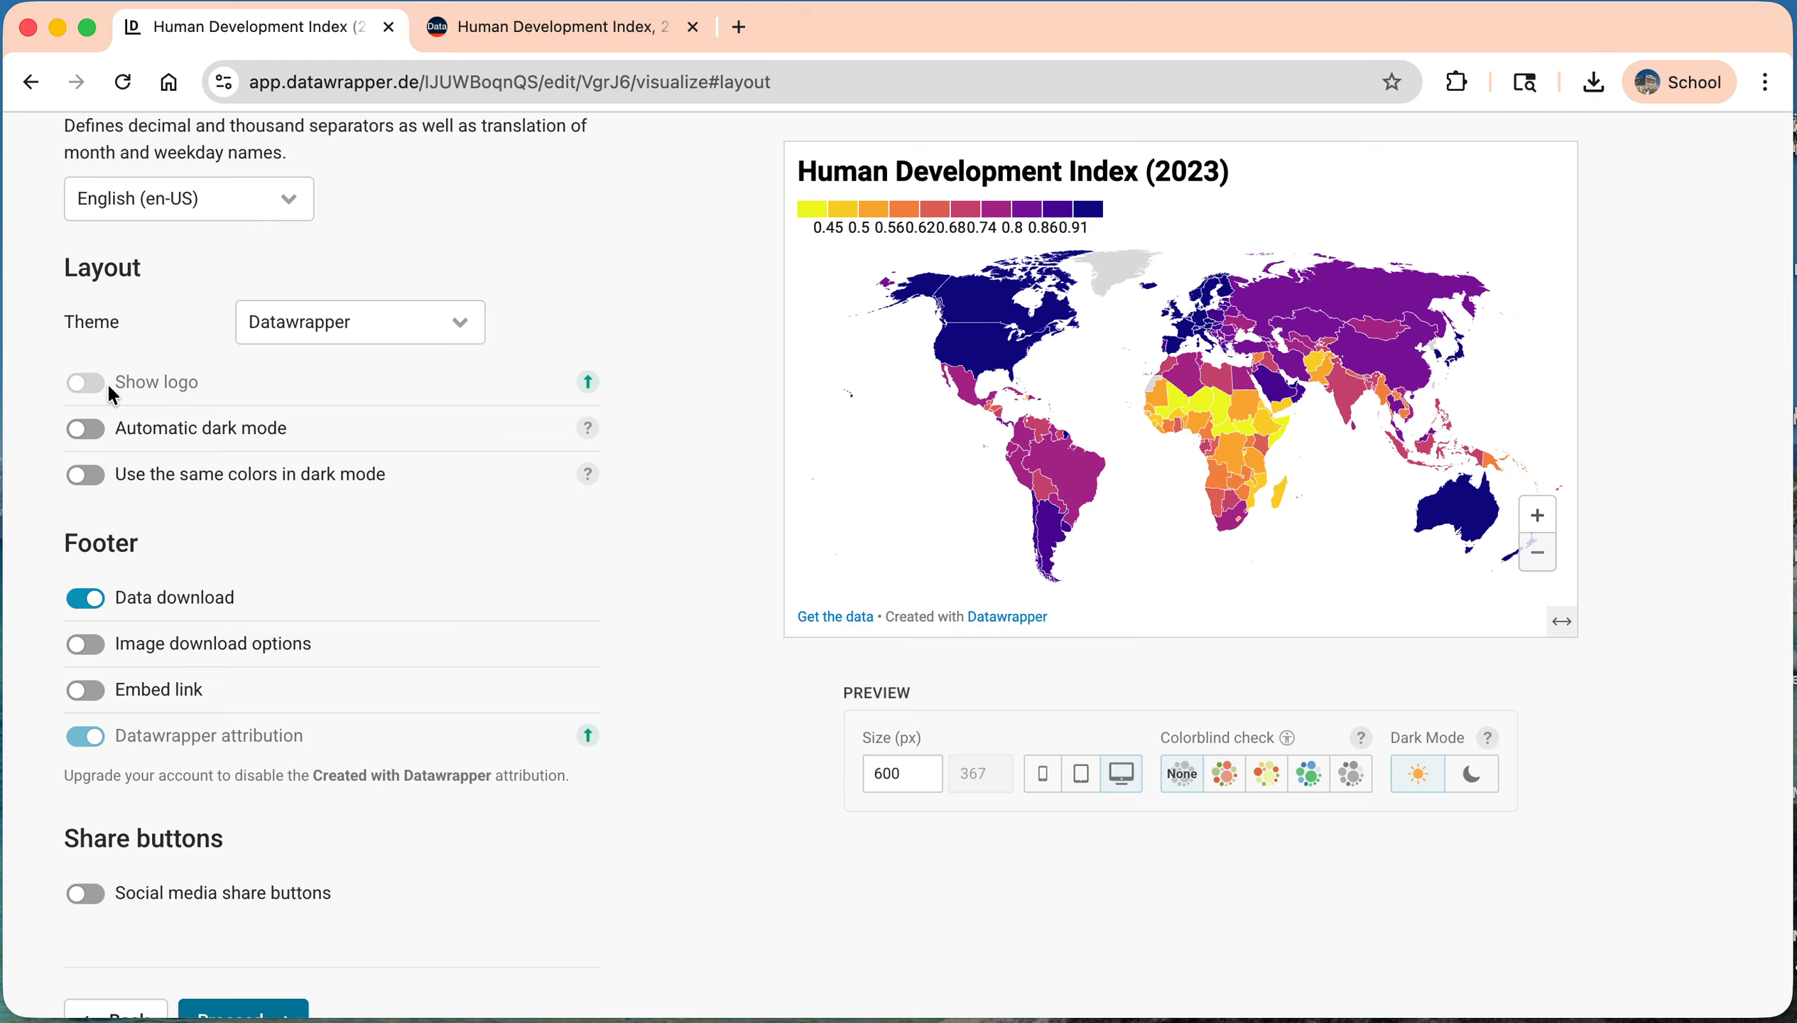
{"action": "left_click", "coordinate": [98, 436]}
{"action": "left_click", "coordinate": [84, 436]}
{"action": "left_click", "coordinate": [85, 645]}
{"action": "scroll", "coordinate": [101, 654], "scroll_direction": "up", "scroll_amount": 1}
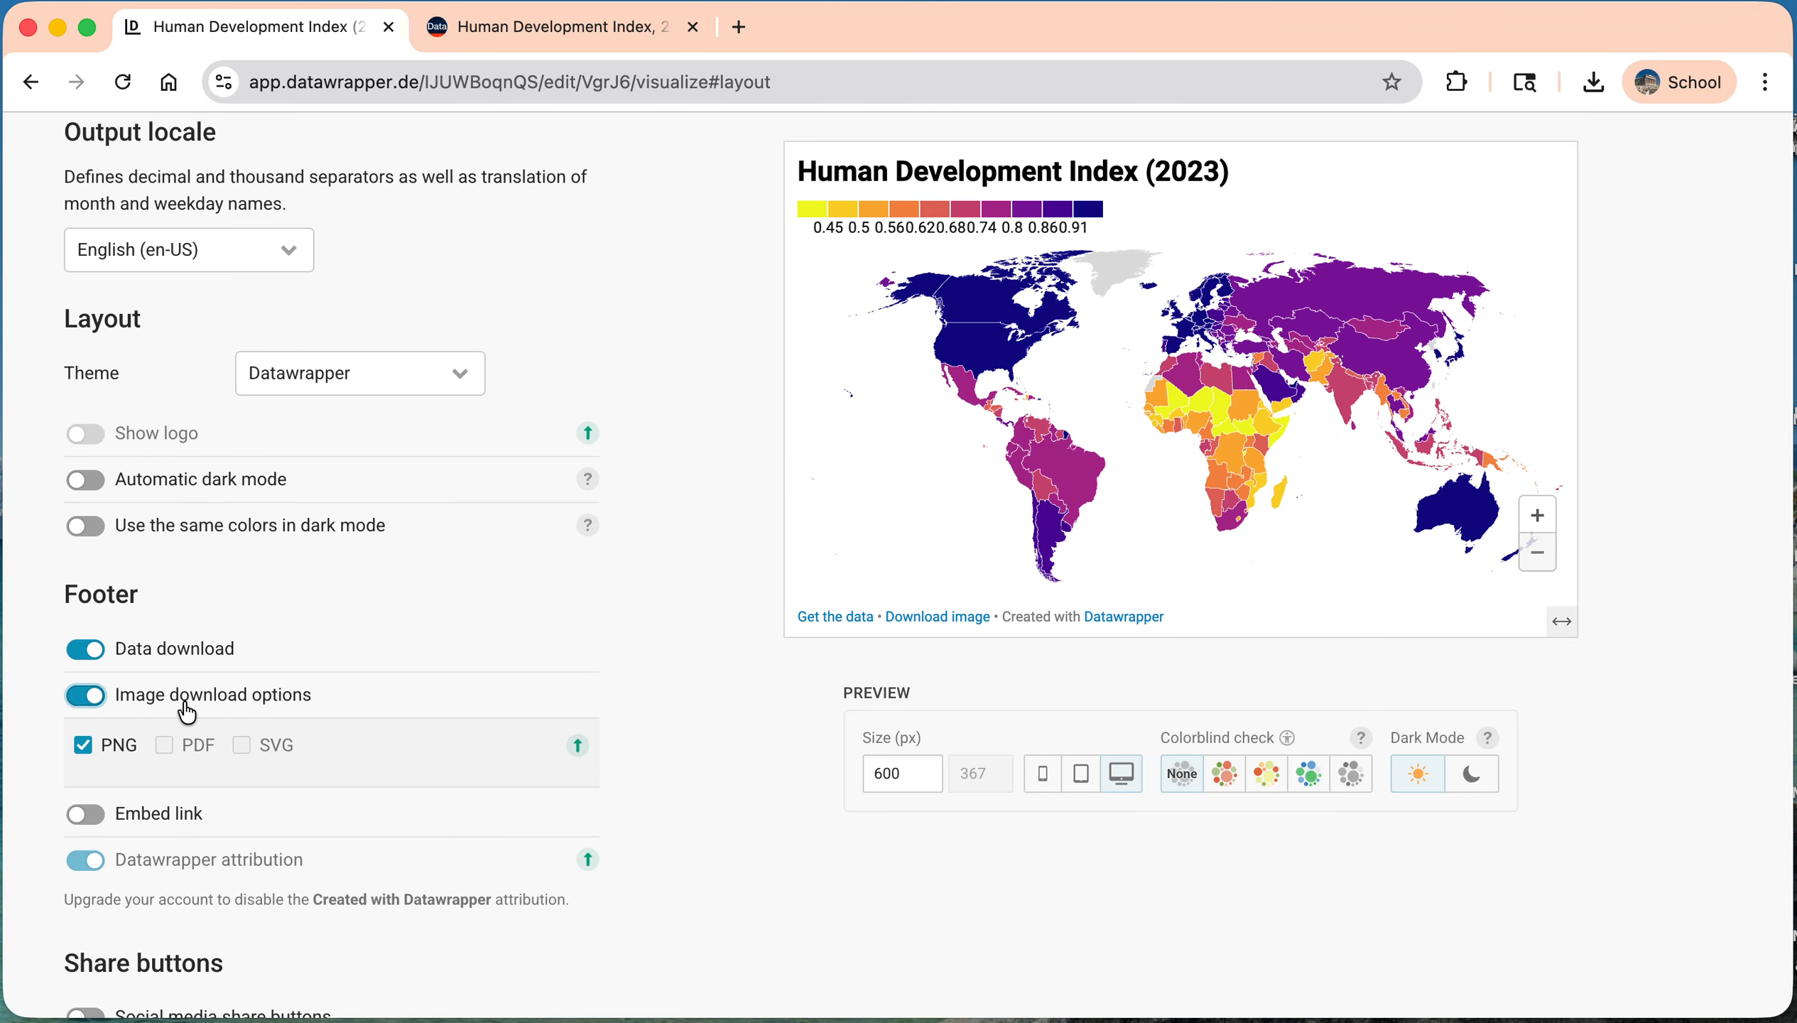
{"action": "left_click", "coordinate": [85, 695]}
Step: Add an embed link to the map's footer
{"action": "scroll", "coordinate": [85, 713], "scroll_direction": "down", "scroll_amount": 1}
{"action": "left_click", "coordinate": [85, 665]}
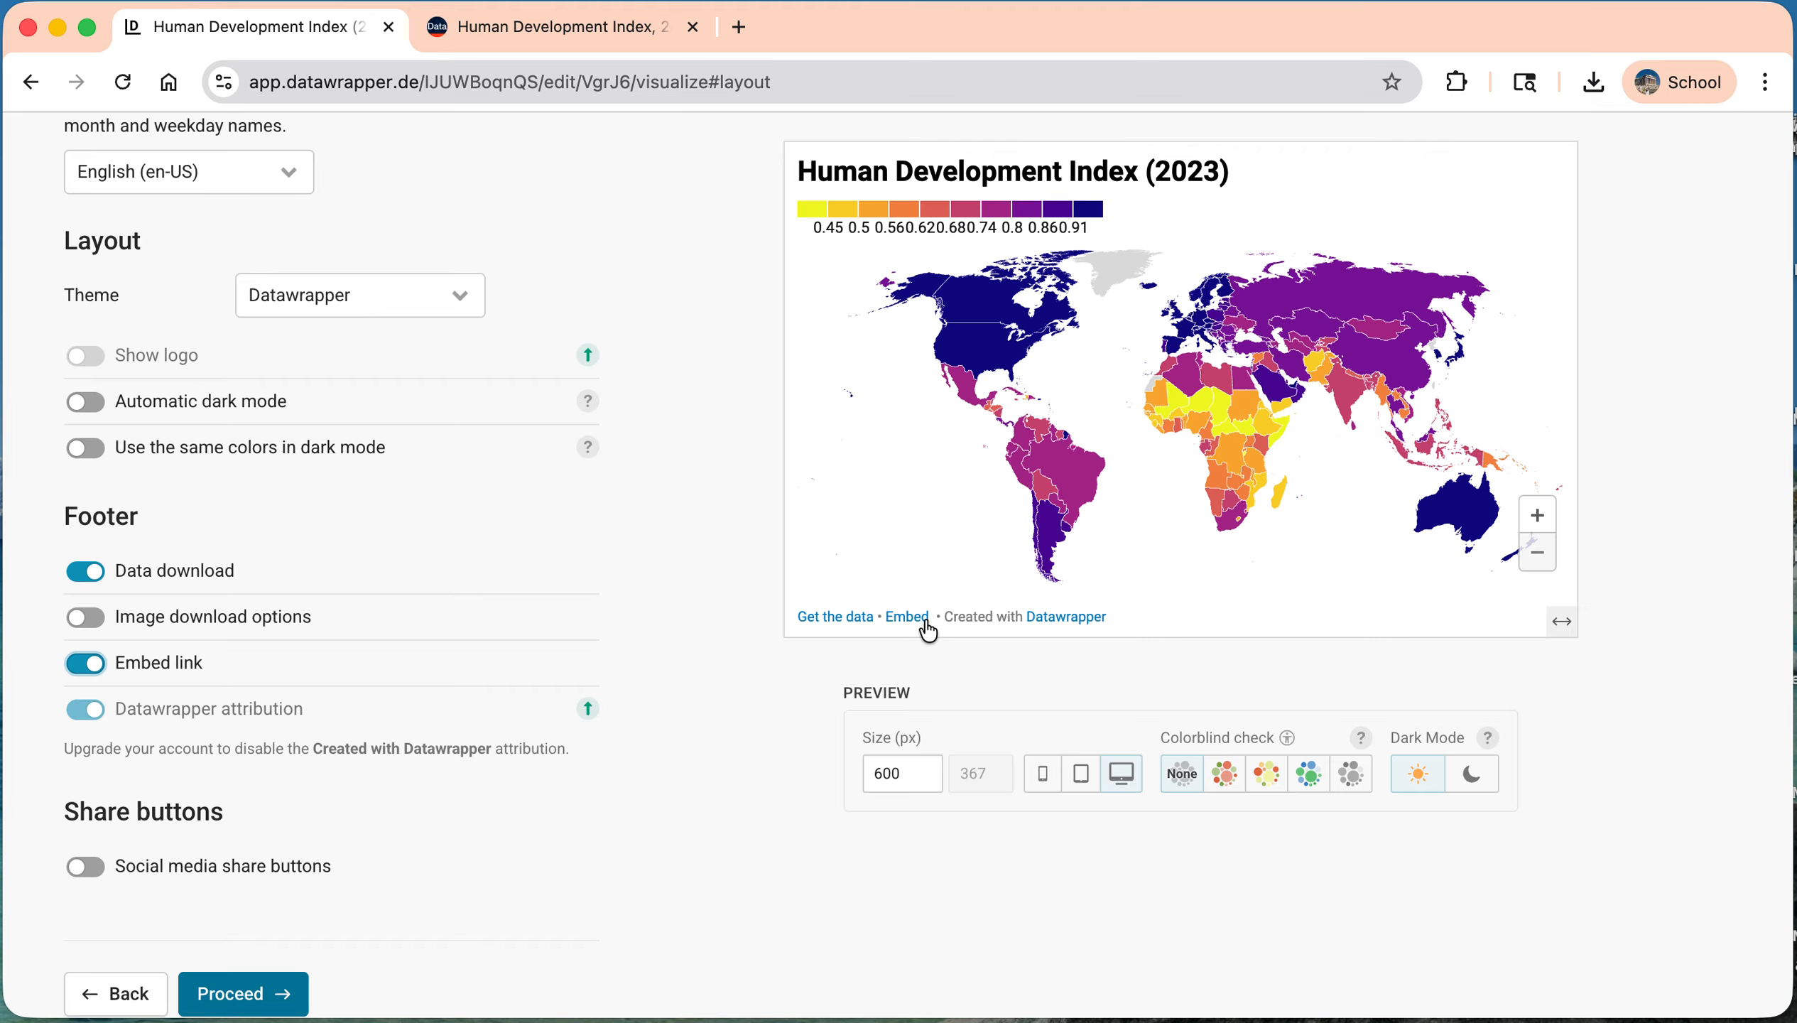
{"action": "scroll", "coordinate": [468, 668], "scroll_direction": "down", "scroll_amount": 1}
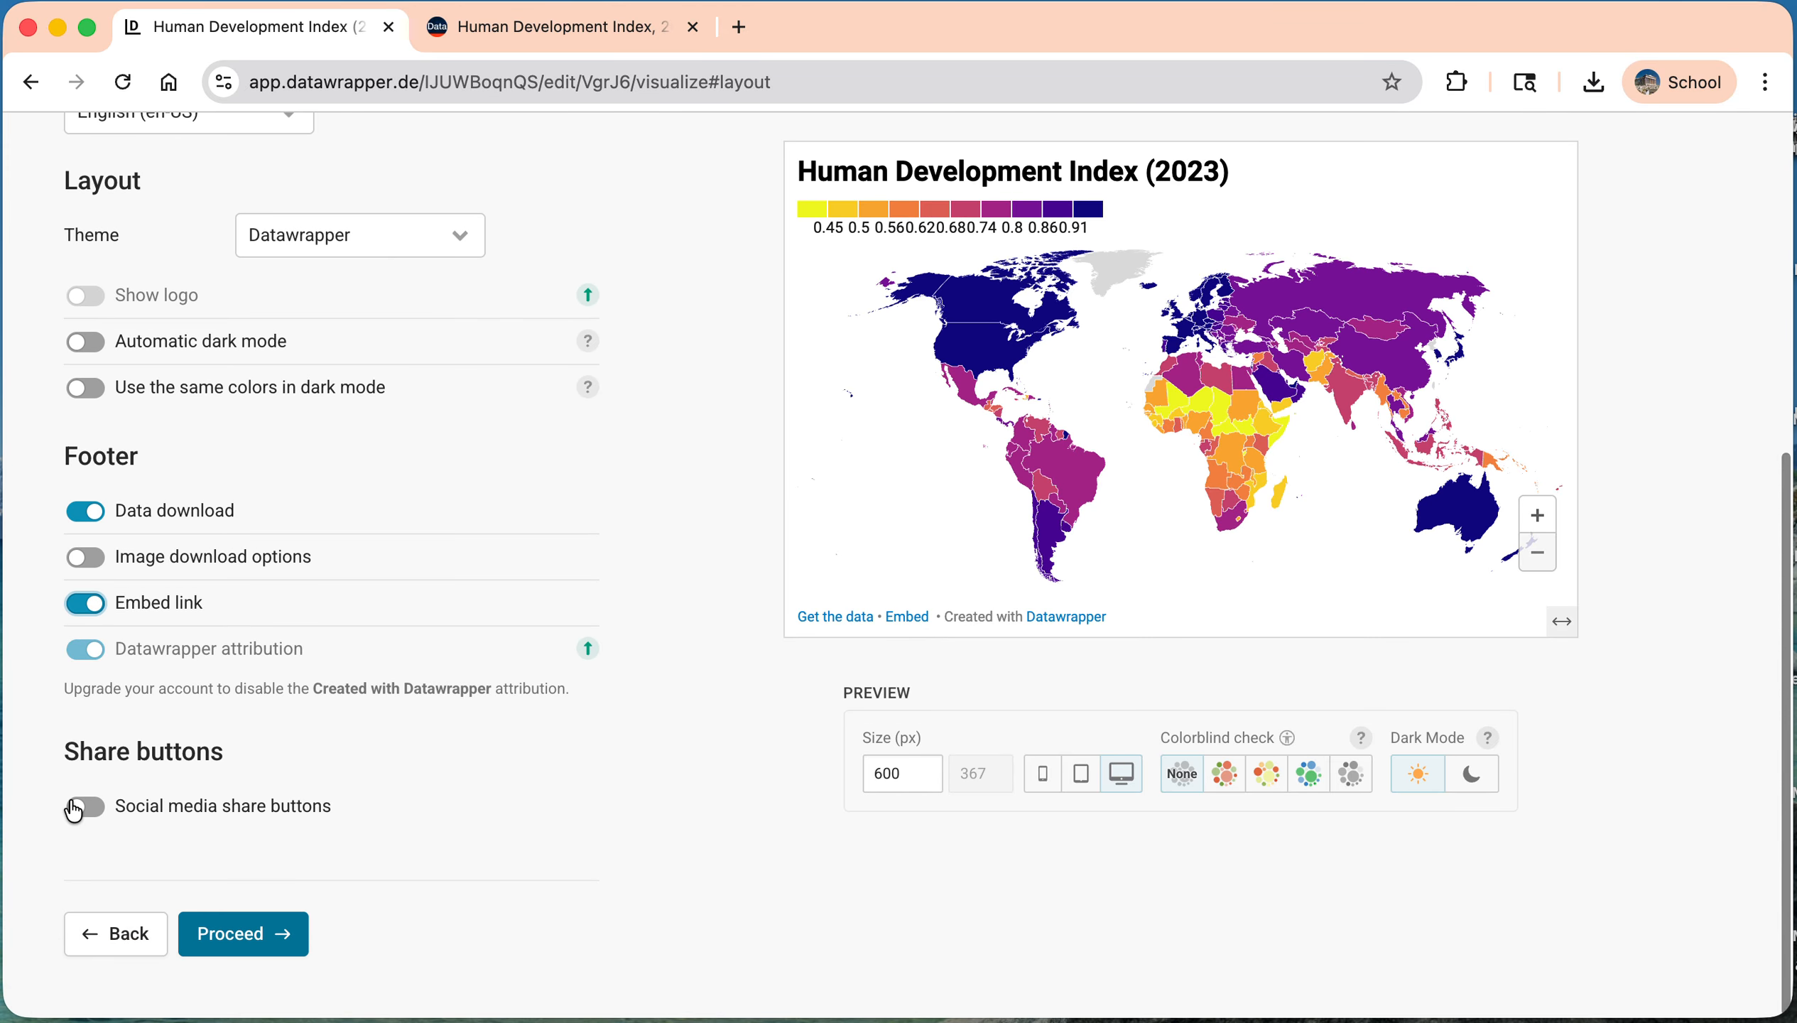
Step: Return to the map's annotation settings with the title, description and data source fields
{"action": "scroll", "coordinate": [408, 774], "scroll_direction": "up", "scroll_amount": 5}
{"action": "scroll", "coordinate": [410, 778], "scroll_direction": "up", "scroll_amount": 2}
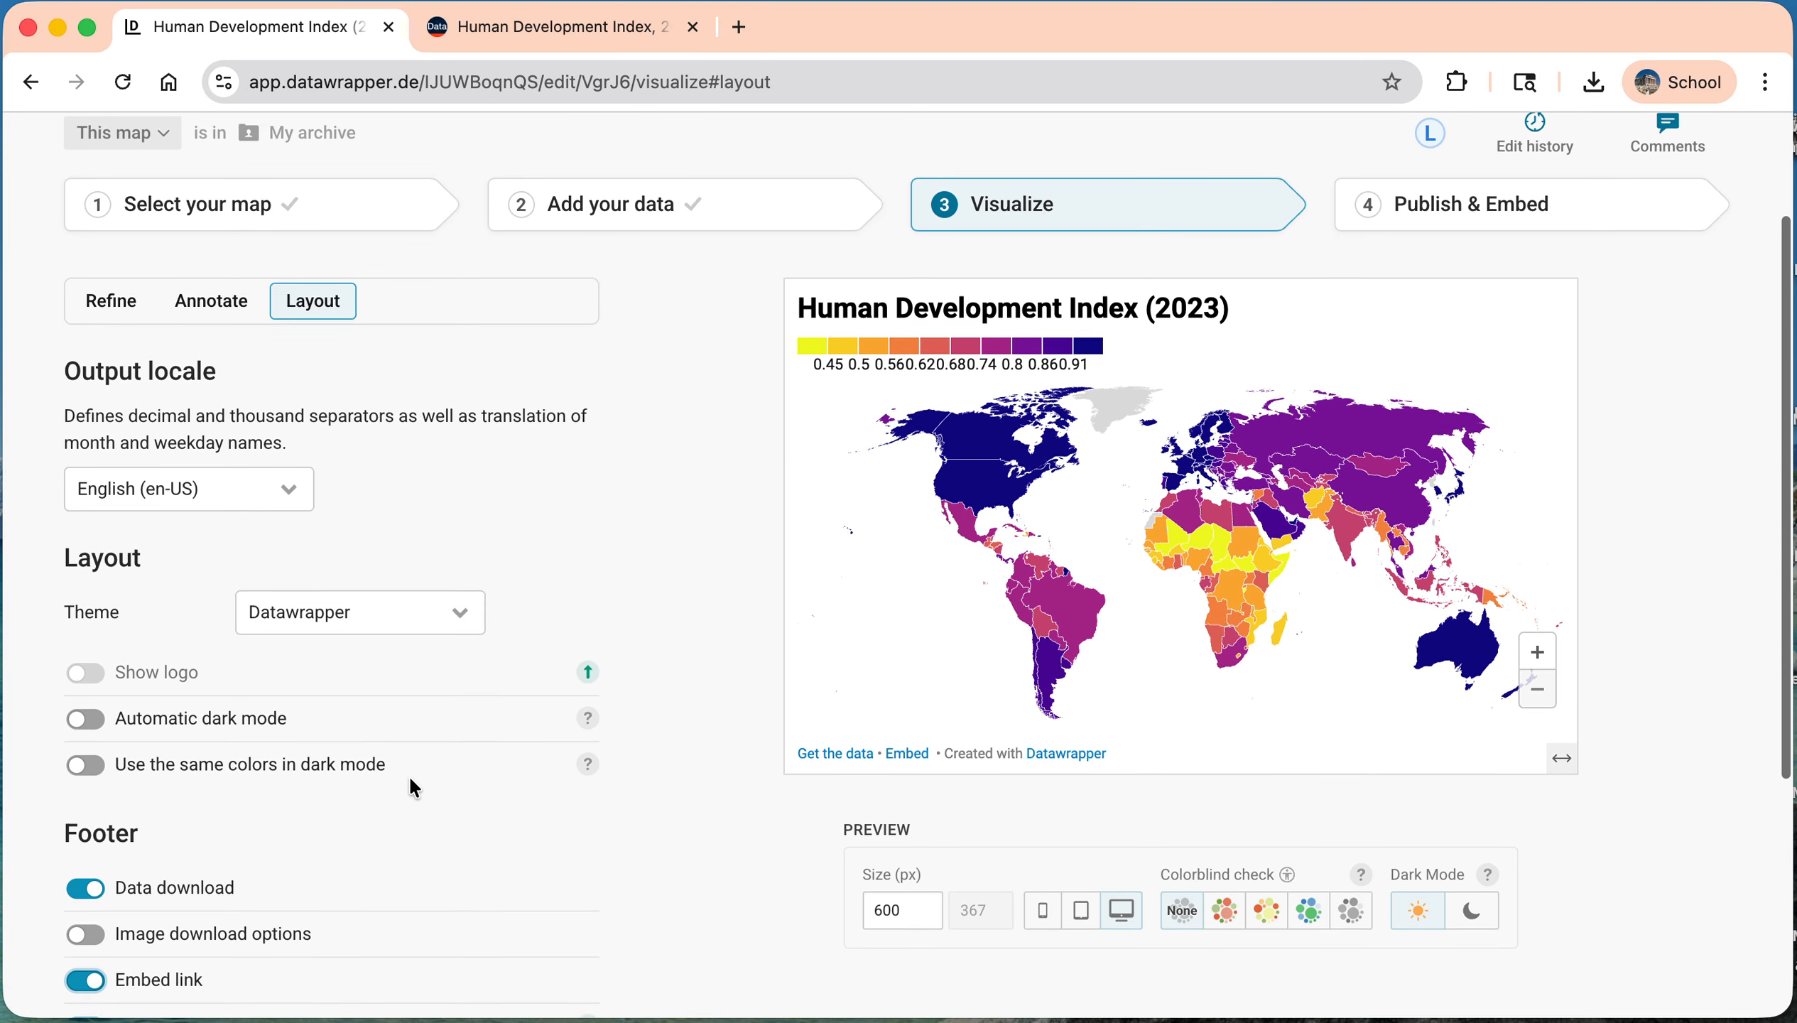
{"action": "left_click", "coordinate": [211, 350]}
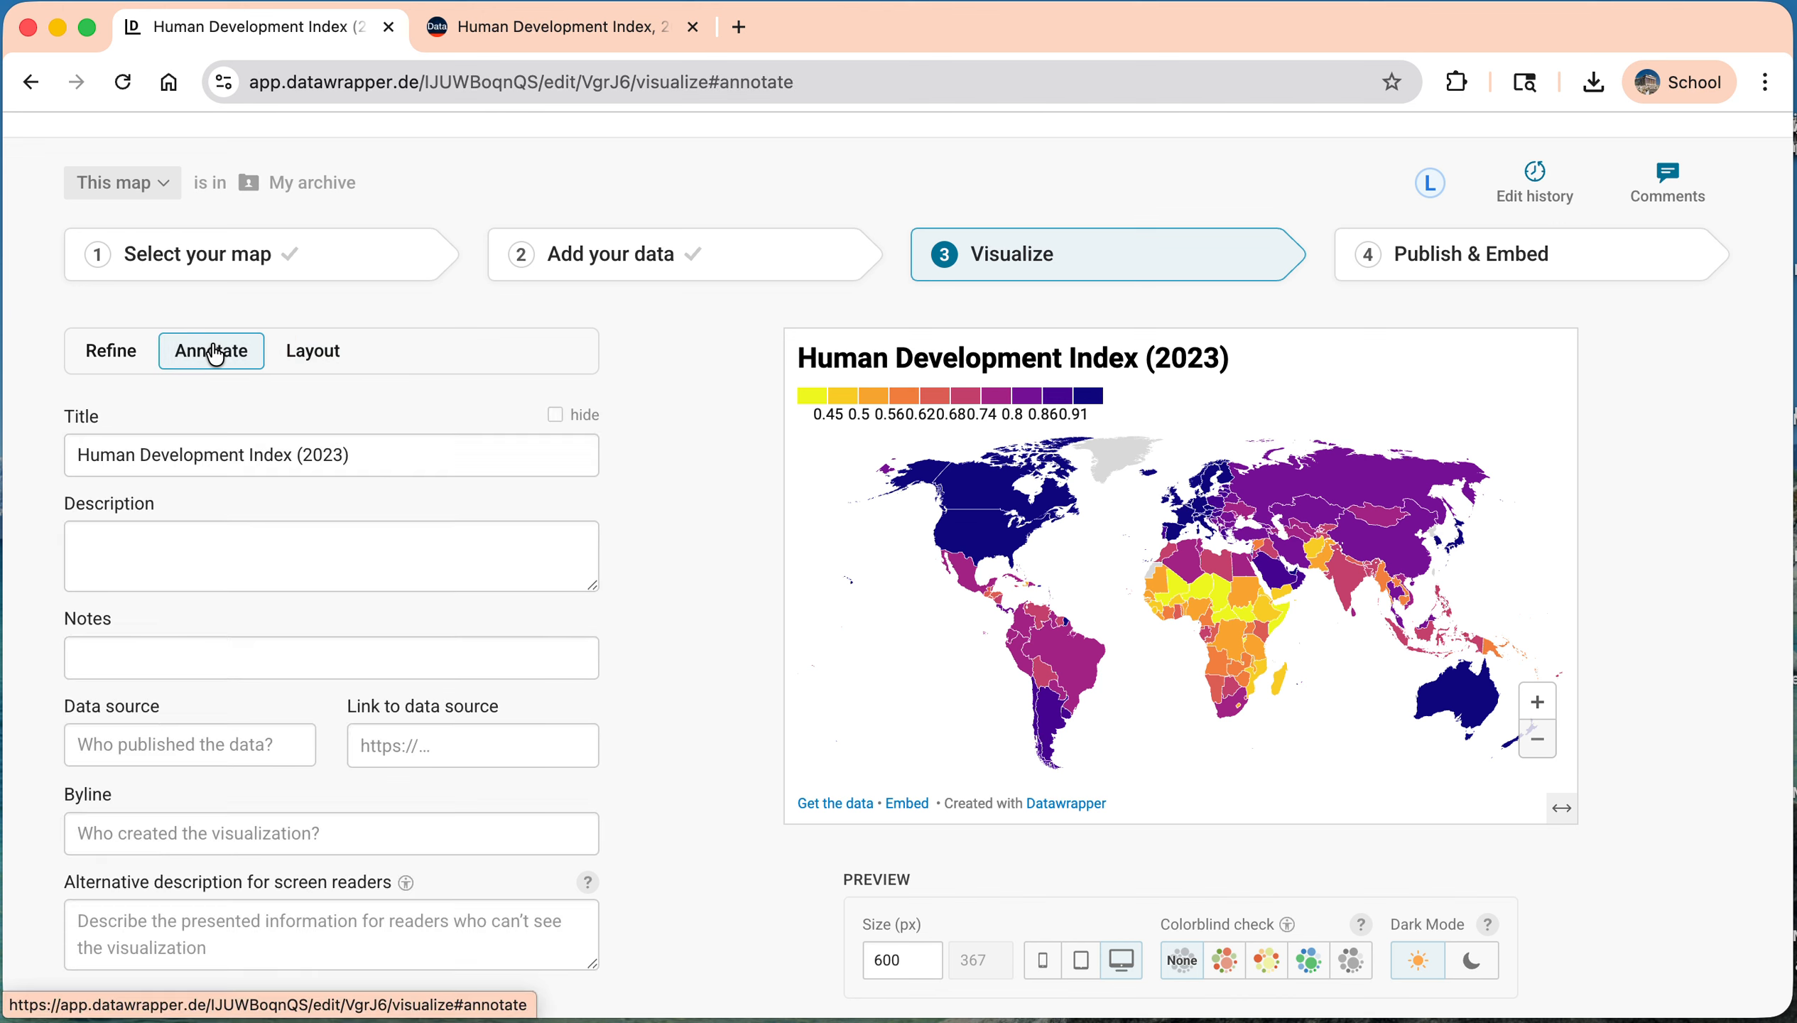
Step: Copy the Our World in Data Human Development Index page address into the map's link to data source
{"action": "left_click", "coordinate": [282, 455]}
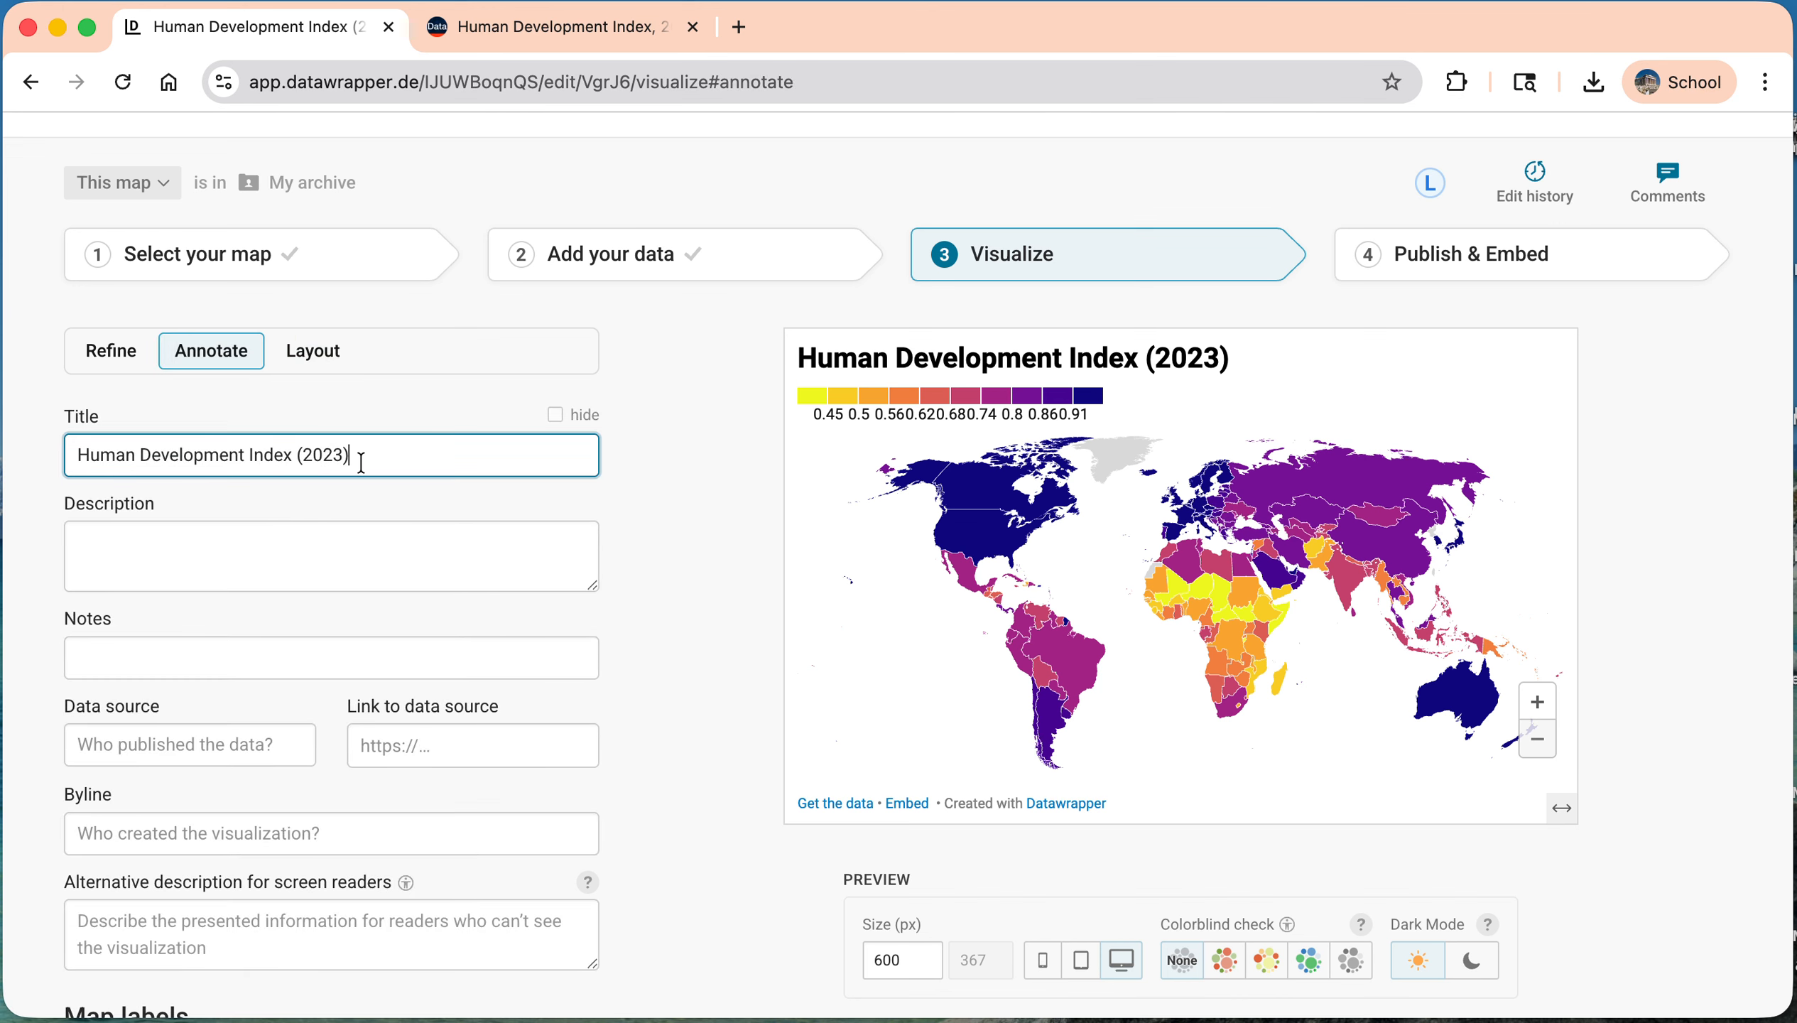
{"action": "scroll", "coordinate": [365, 457], "scroll_direction": "down", "scroll_amount": 1}
{"action": "scroll", "coordinate": [348, 508], "scroll_direction": "down", "scroll_amount": 5}
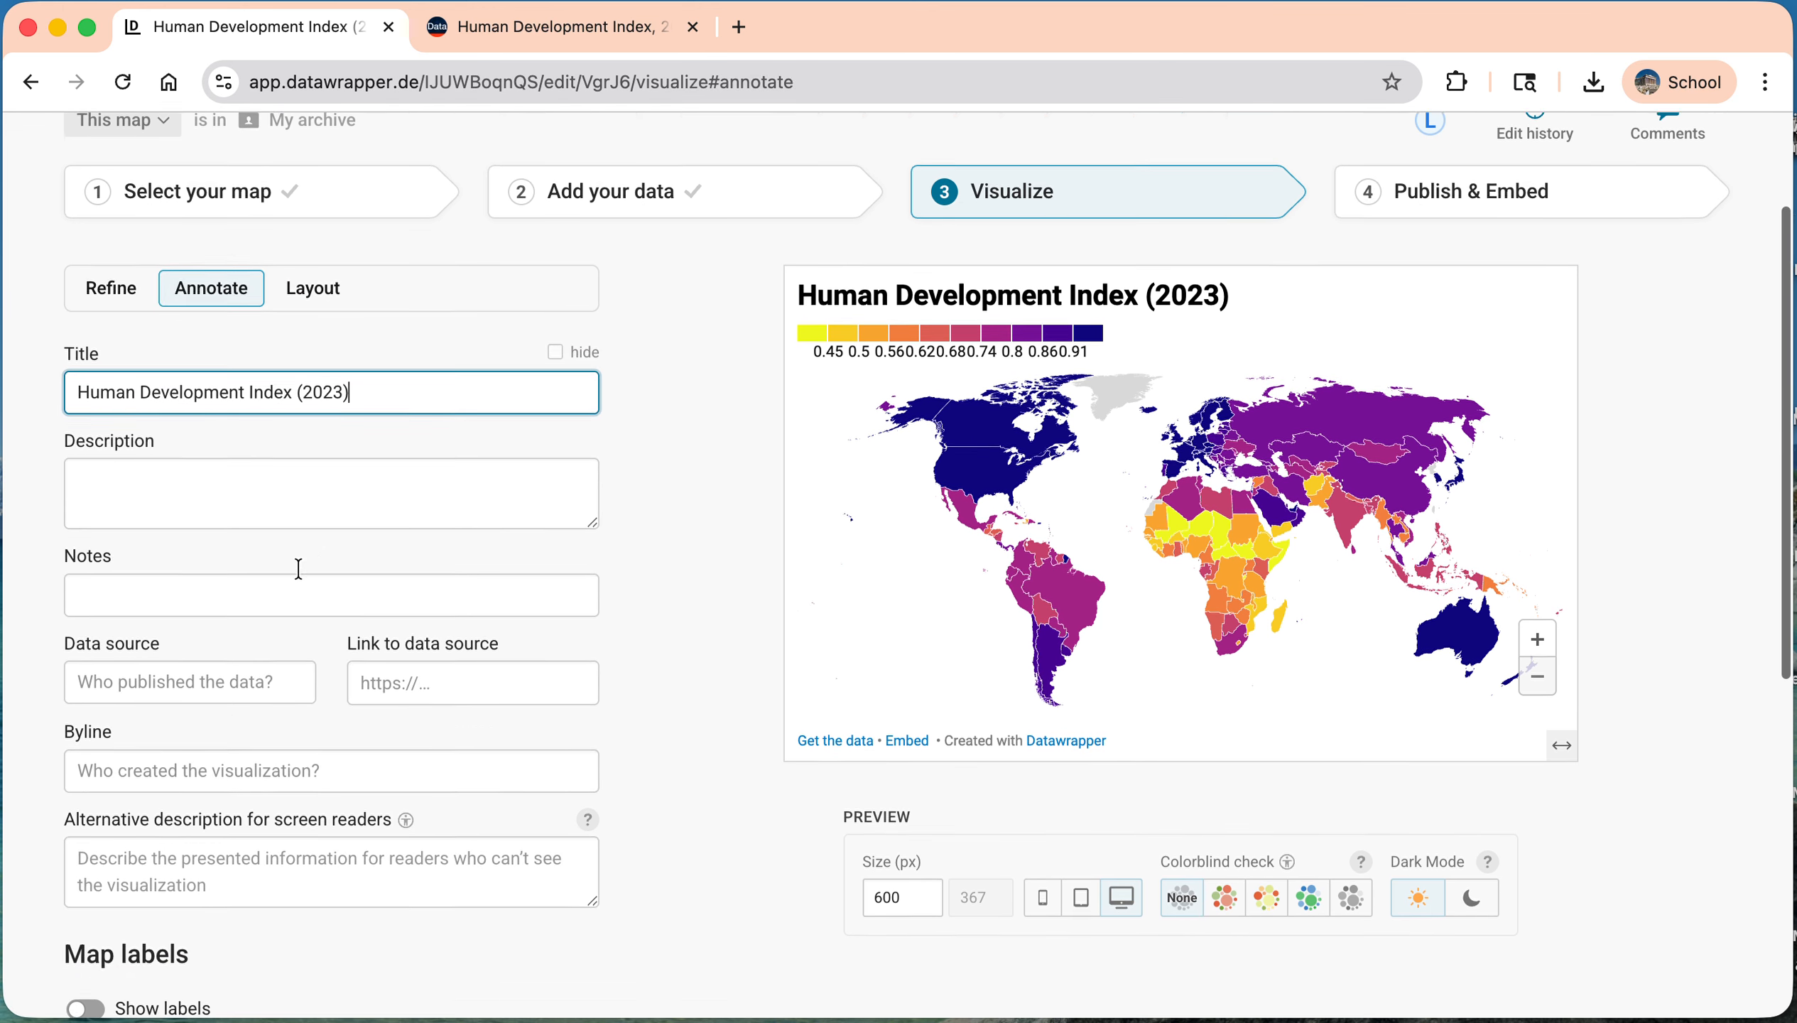
{"action": "left_click", "coordinate": [371, 574]}
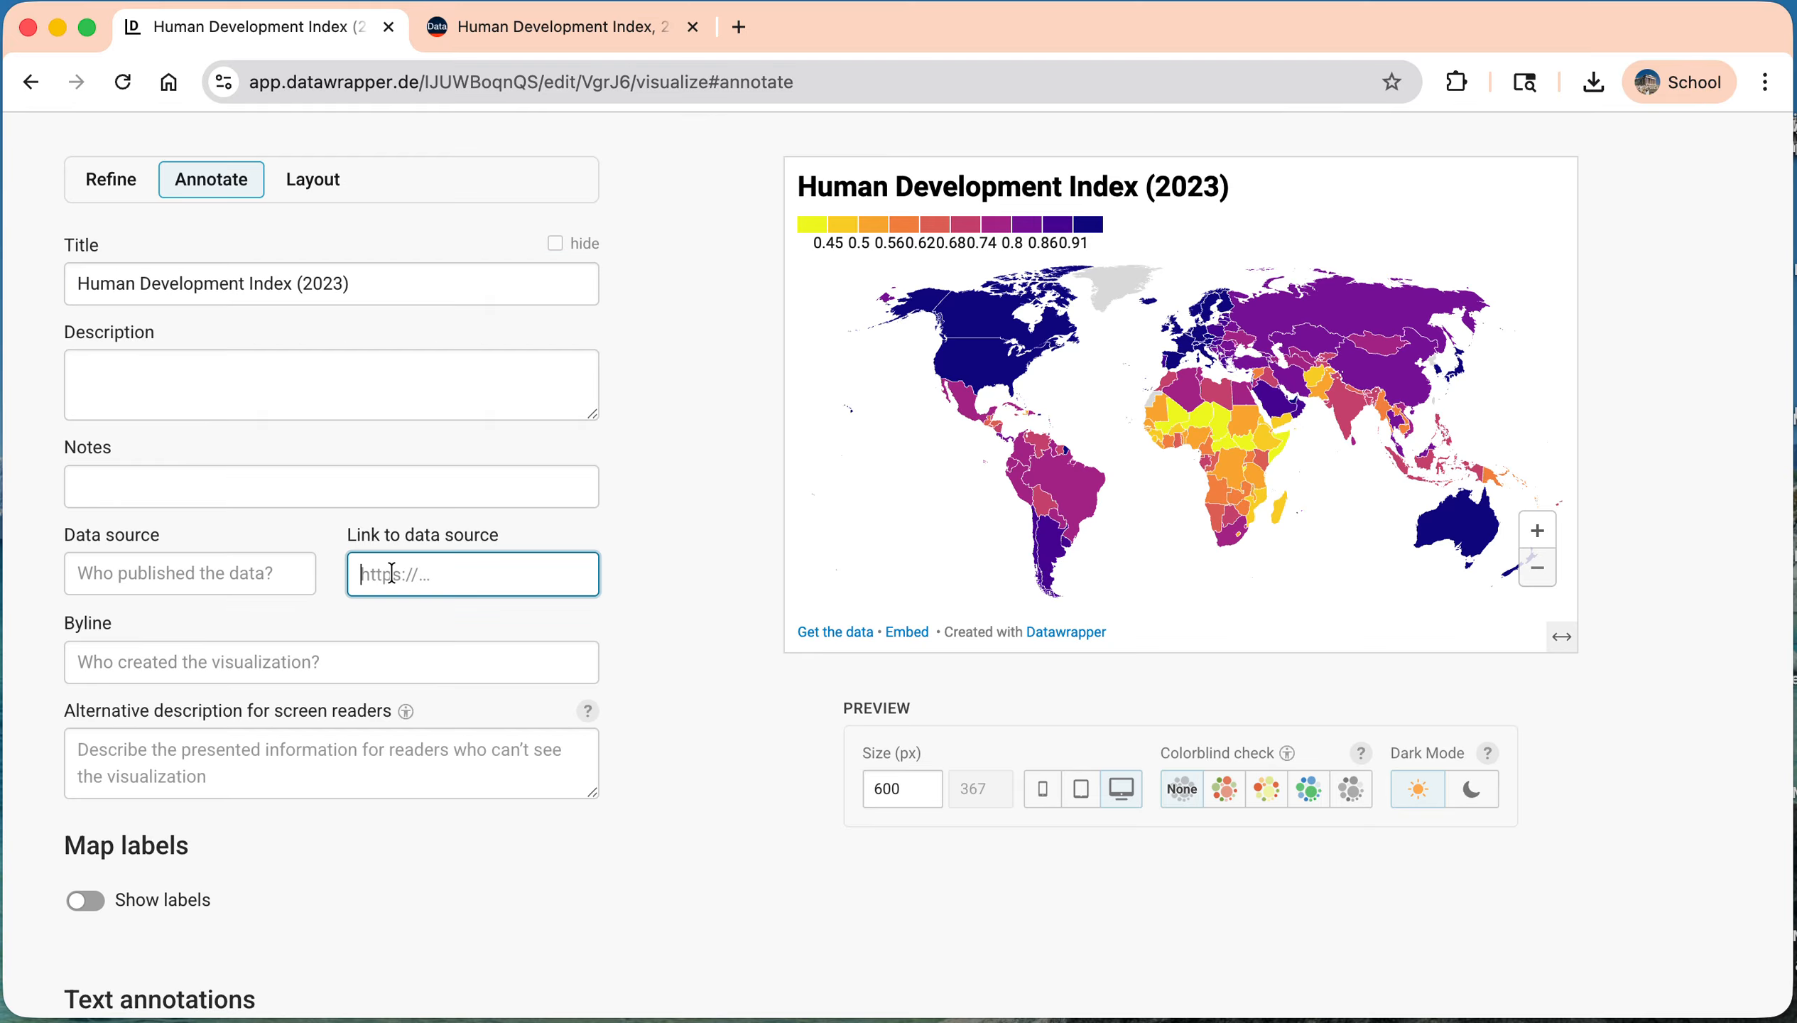
{"action": "left_click", "coordinate": [582, 39]}
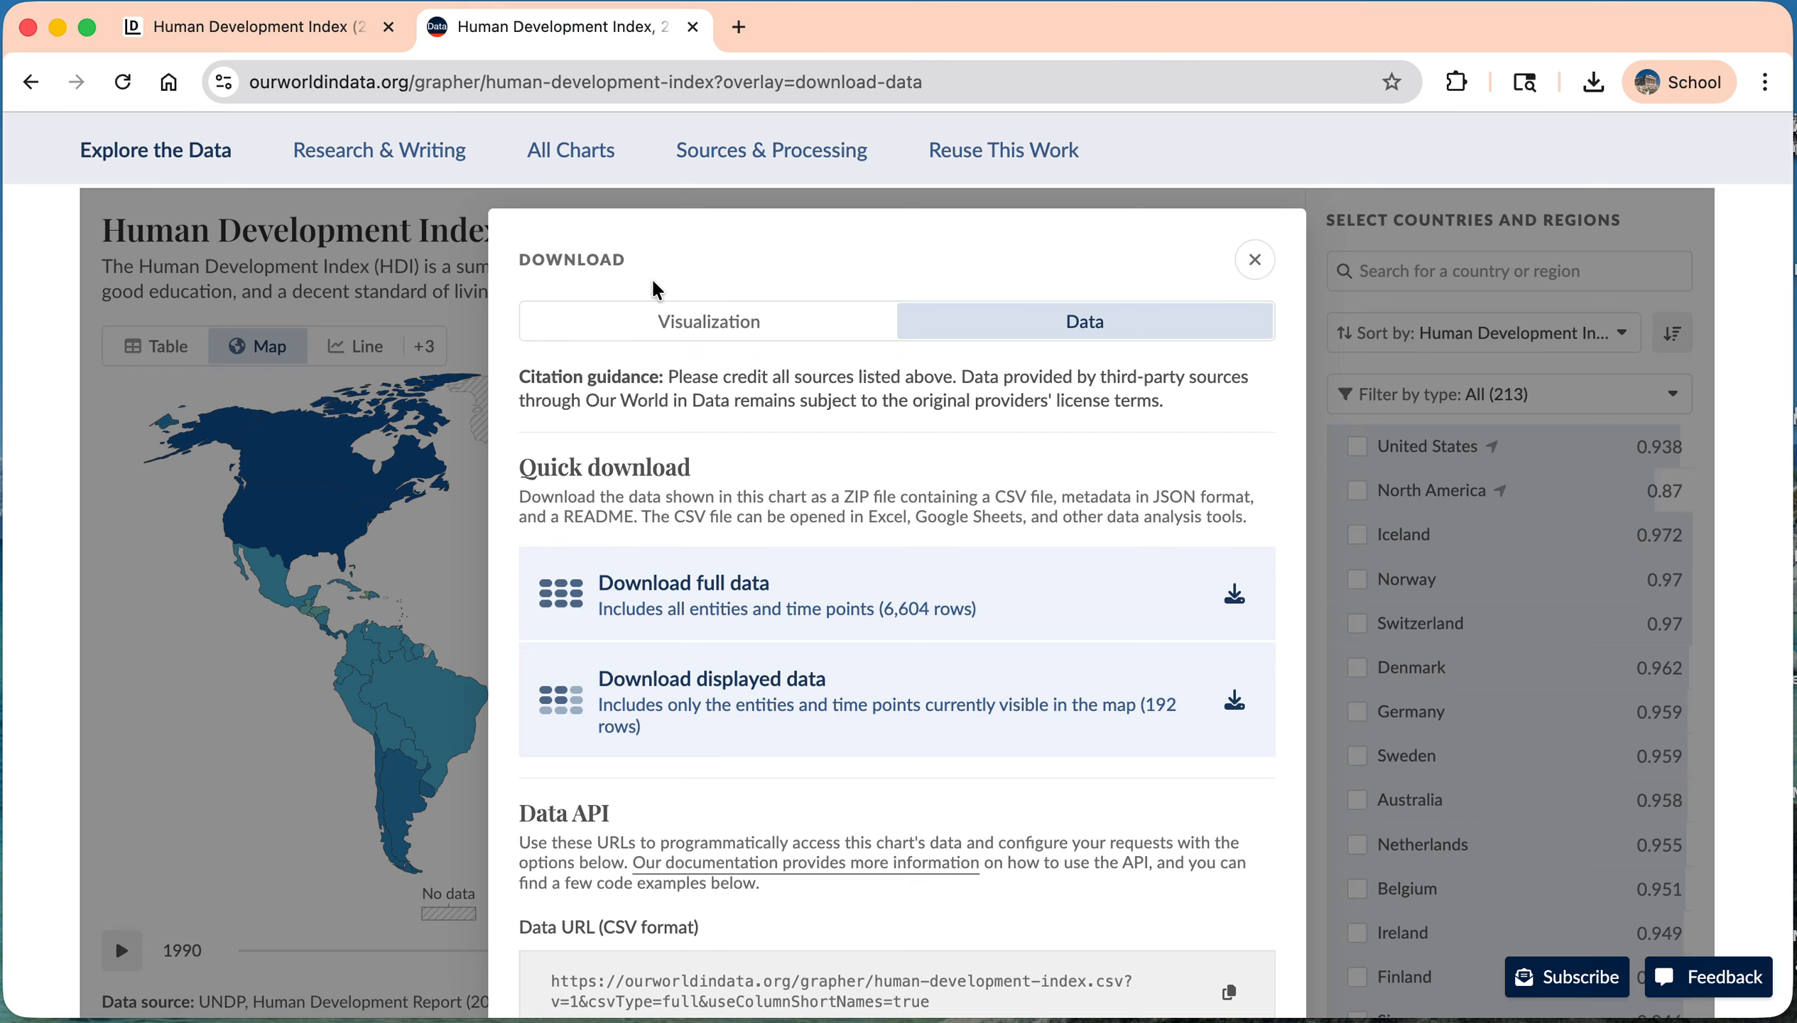
{"action": "left_click", "coordinate": [1255, 260]}
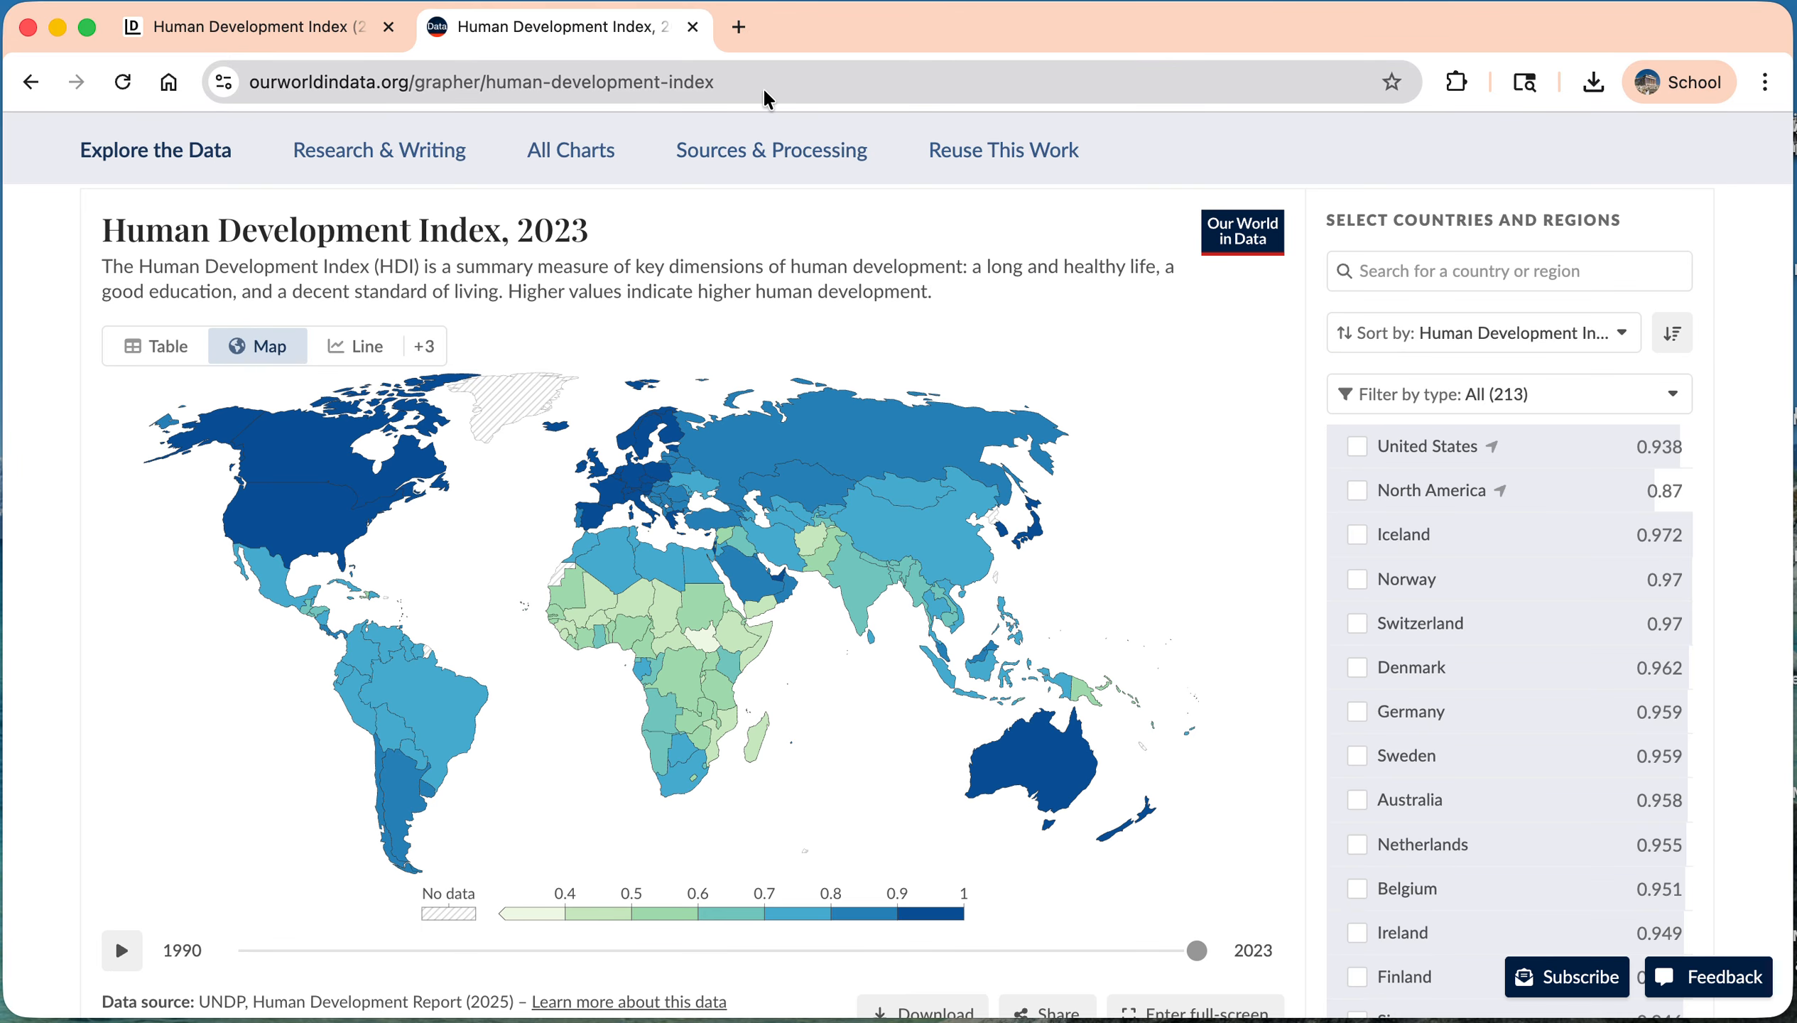
{"action": "left_click", "coordinate": [742, 79]}
{"action": "left_click", "coordinate": [262, 29]}
Step: Name "Our World In Data" as the map's data source after checking the source page
{"action": "left_click", "coordinate": [596, 27]}
{"action": "left_click", "coordinate": [262, 27]}
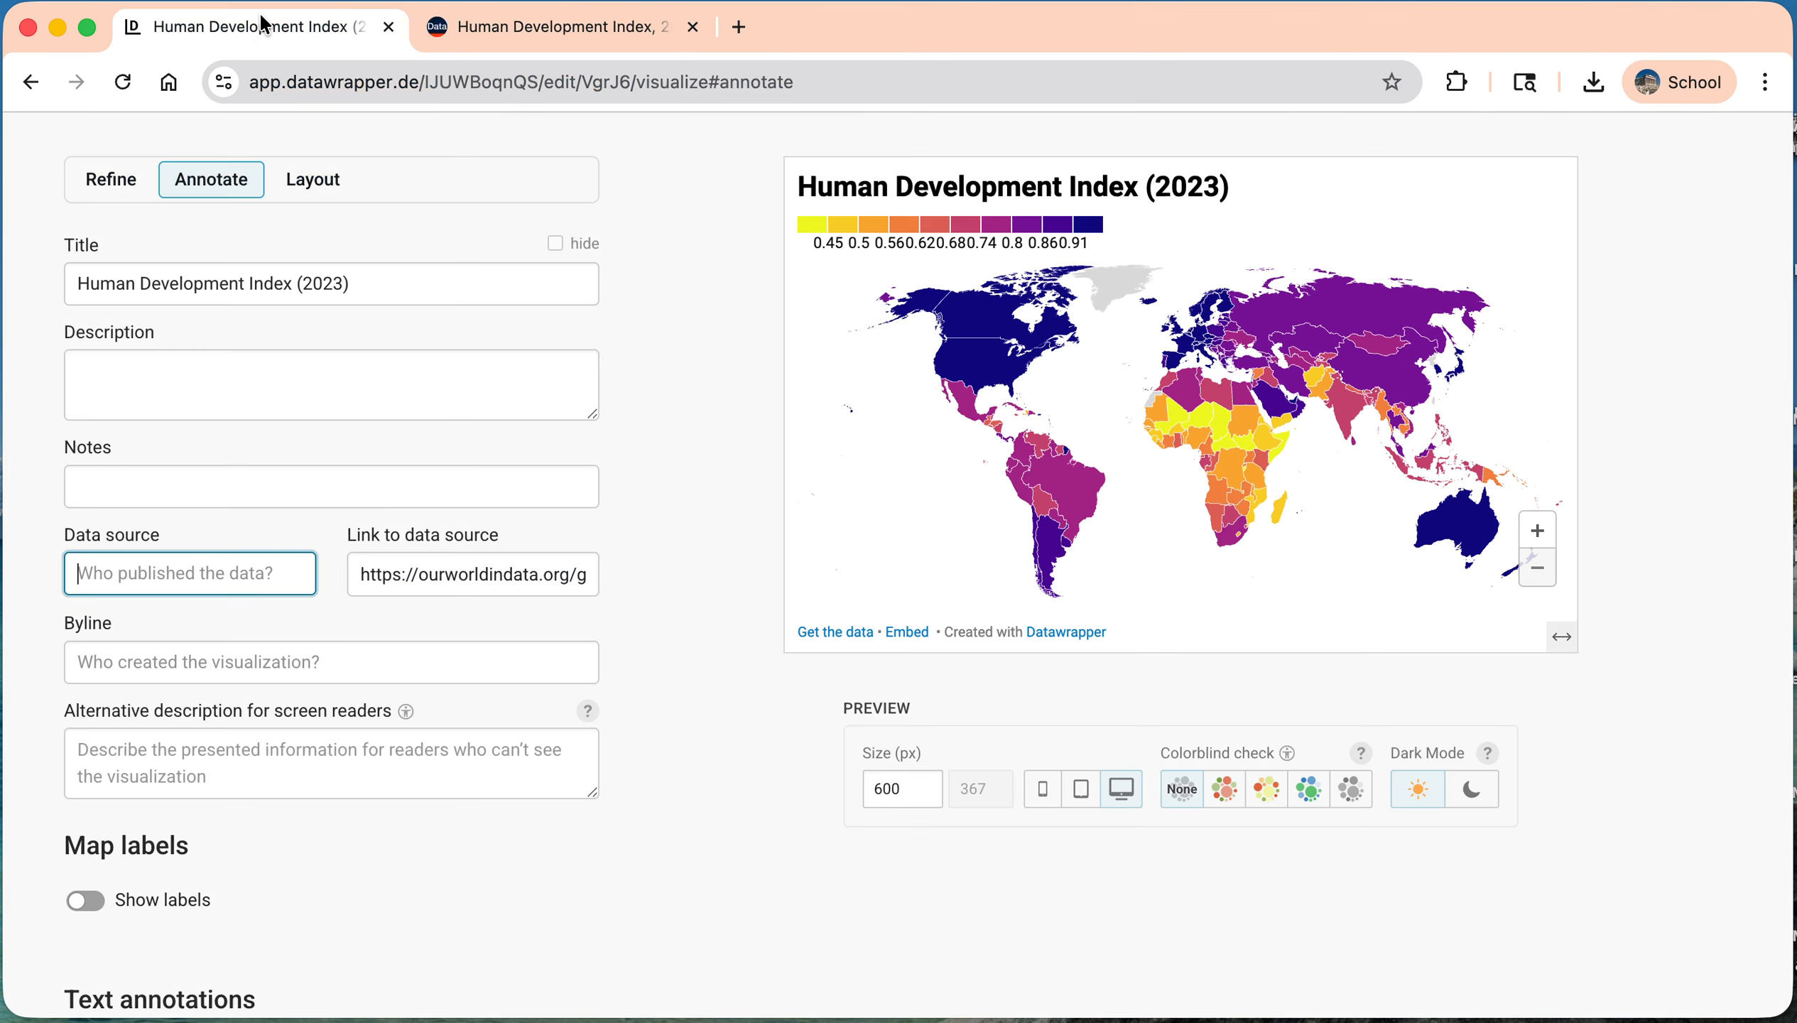
{"action": "type", "text": "Our Wo"}
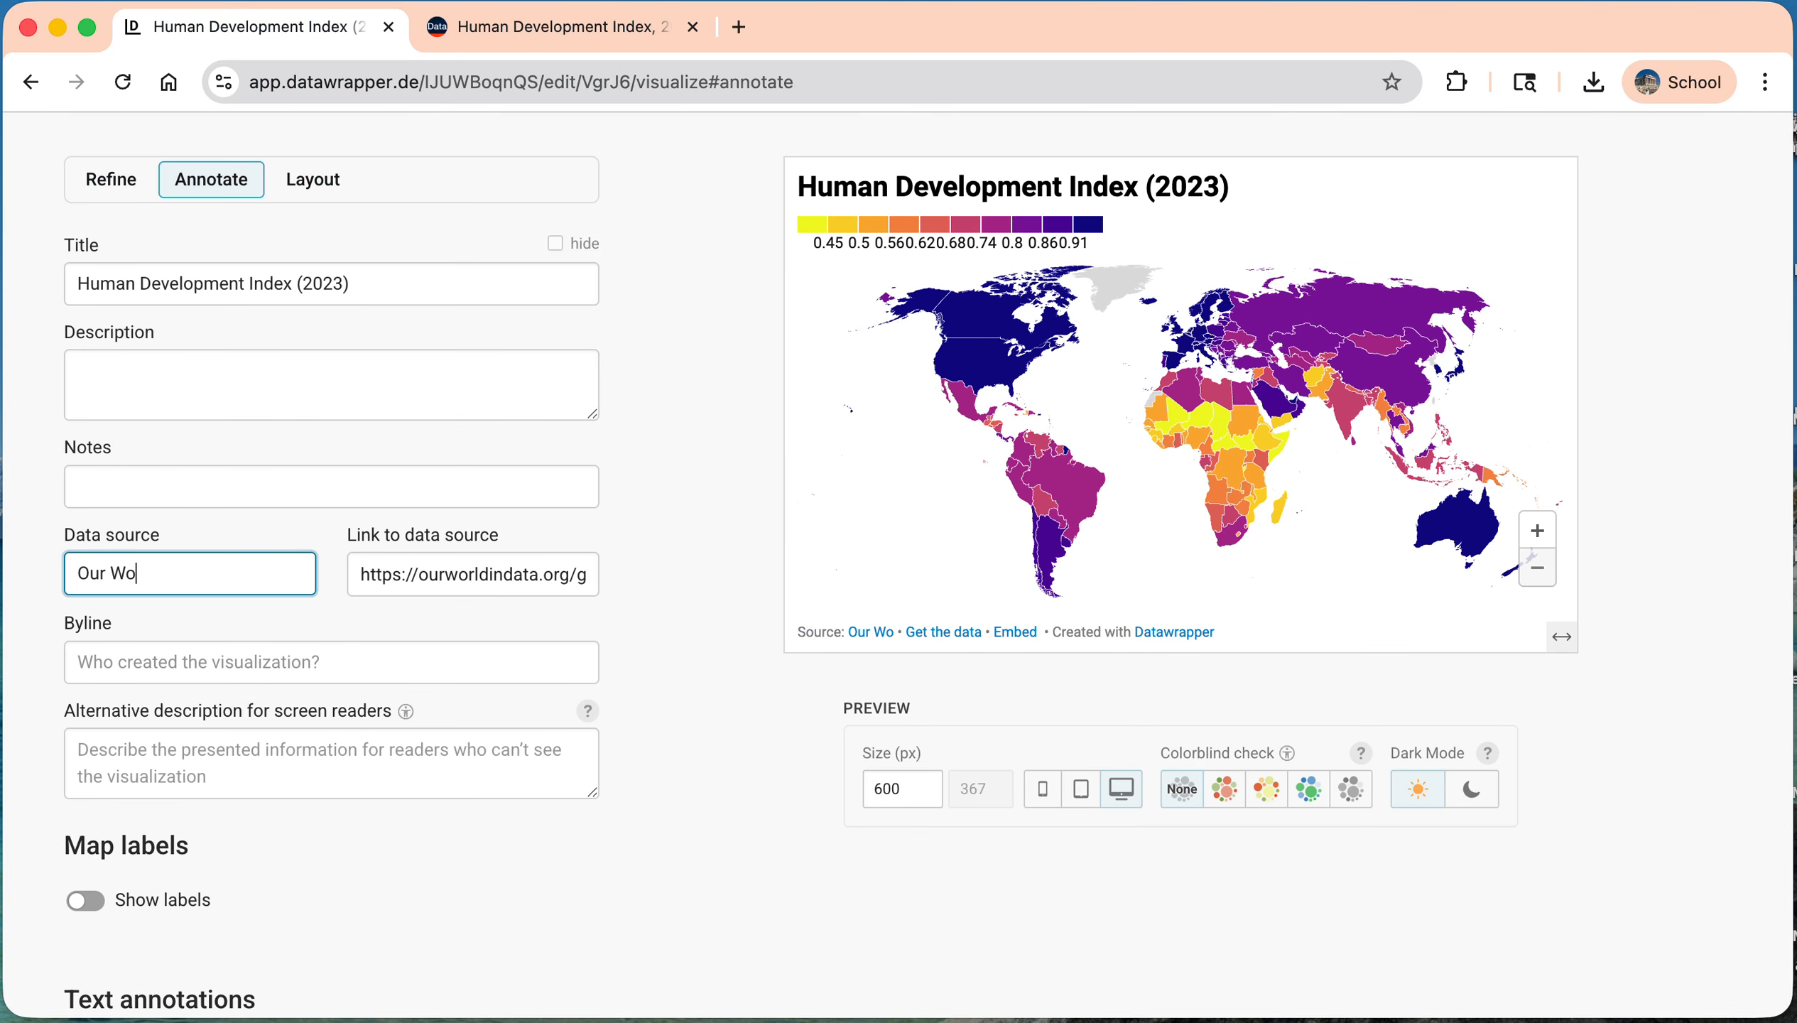
{"action": "type", "text": "rld In Data"}
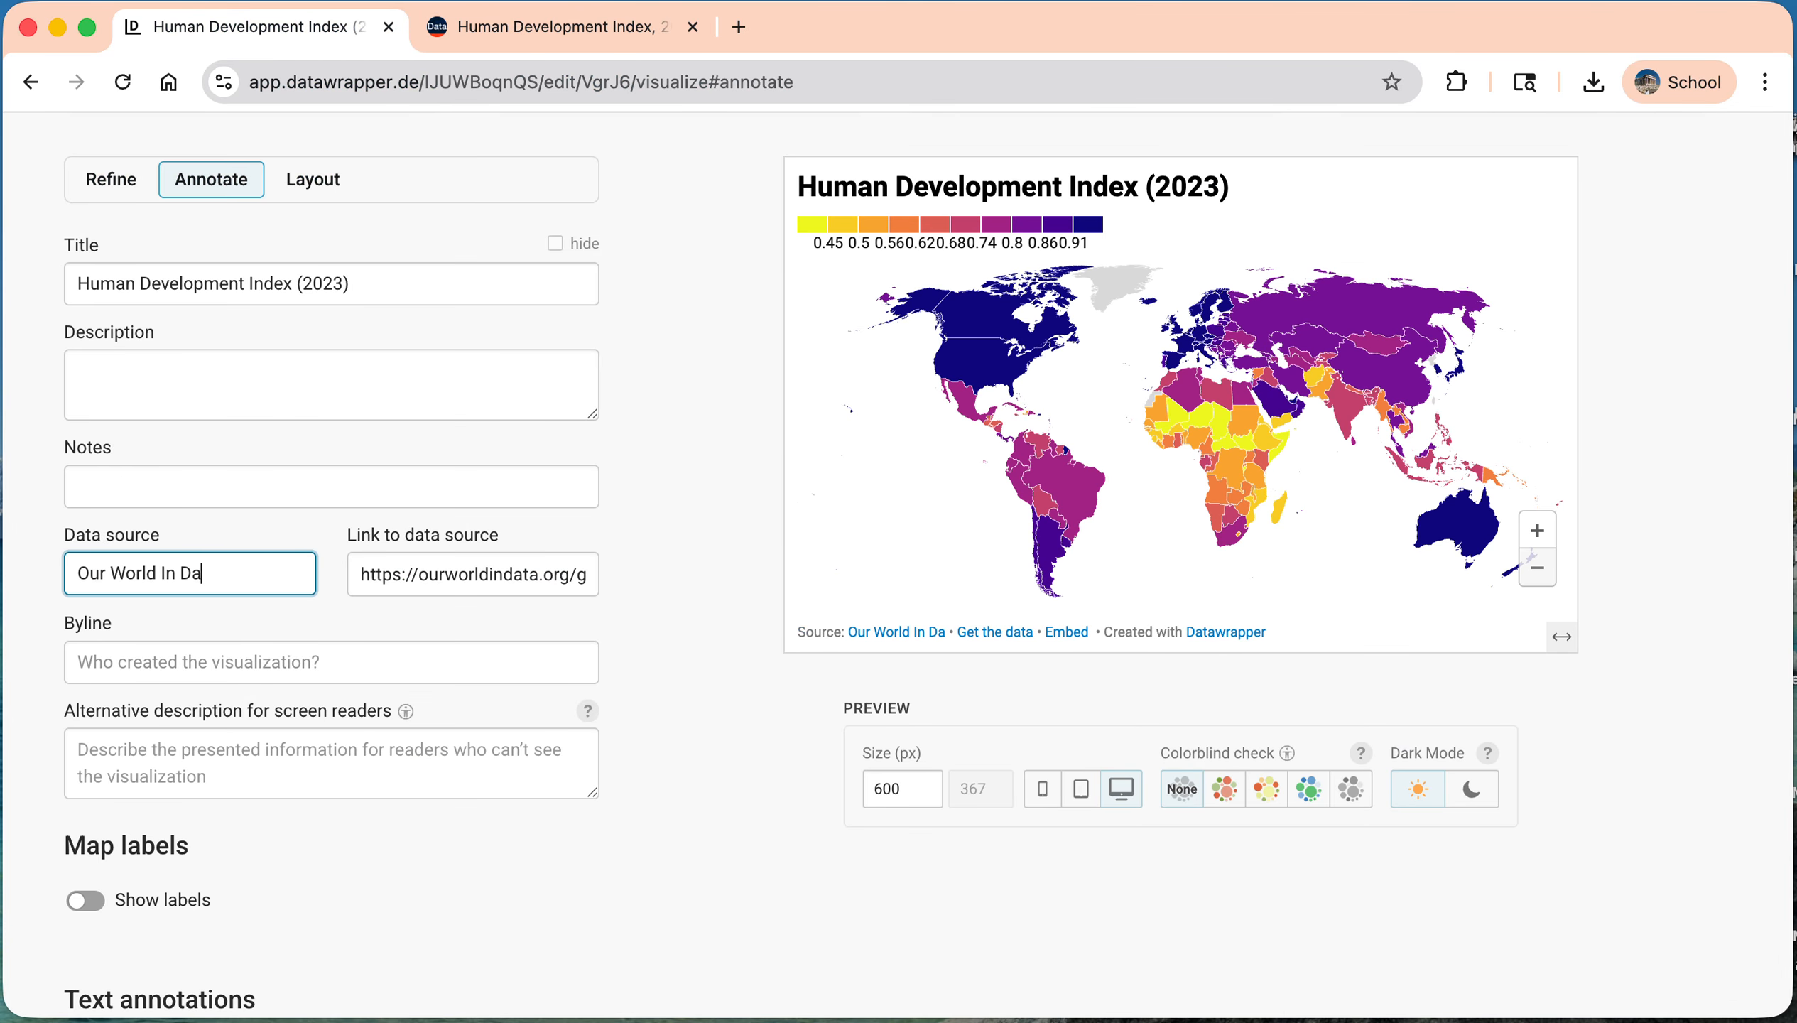
Step: Enter the map creator's full name as the byline
{"action": "left_click", "coordinate": [364, 671]}
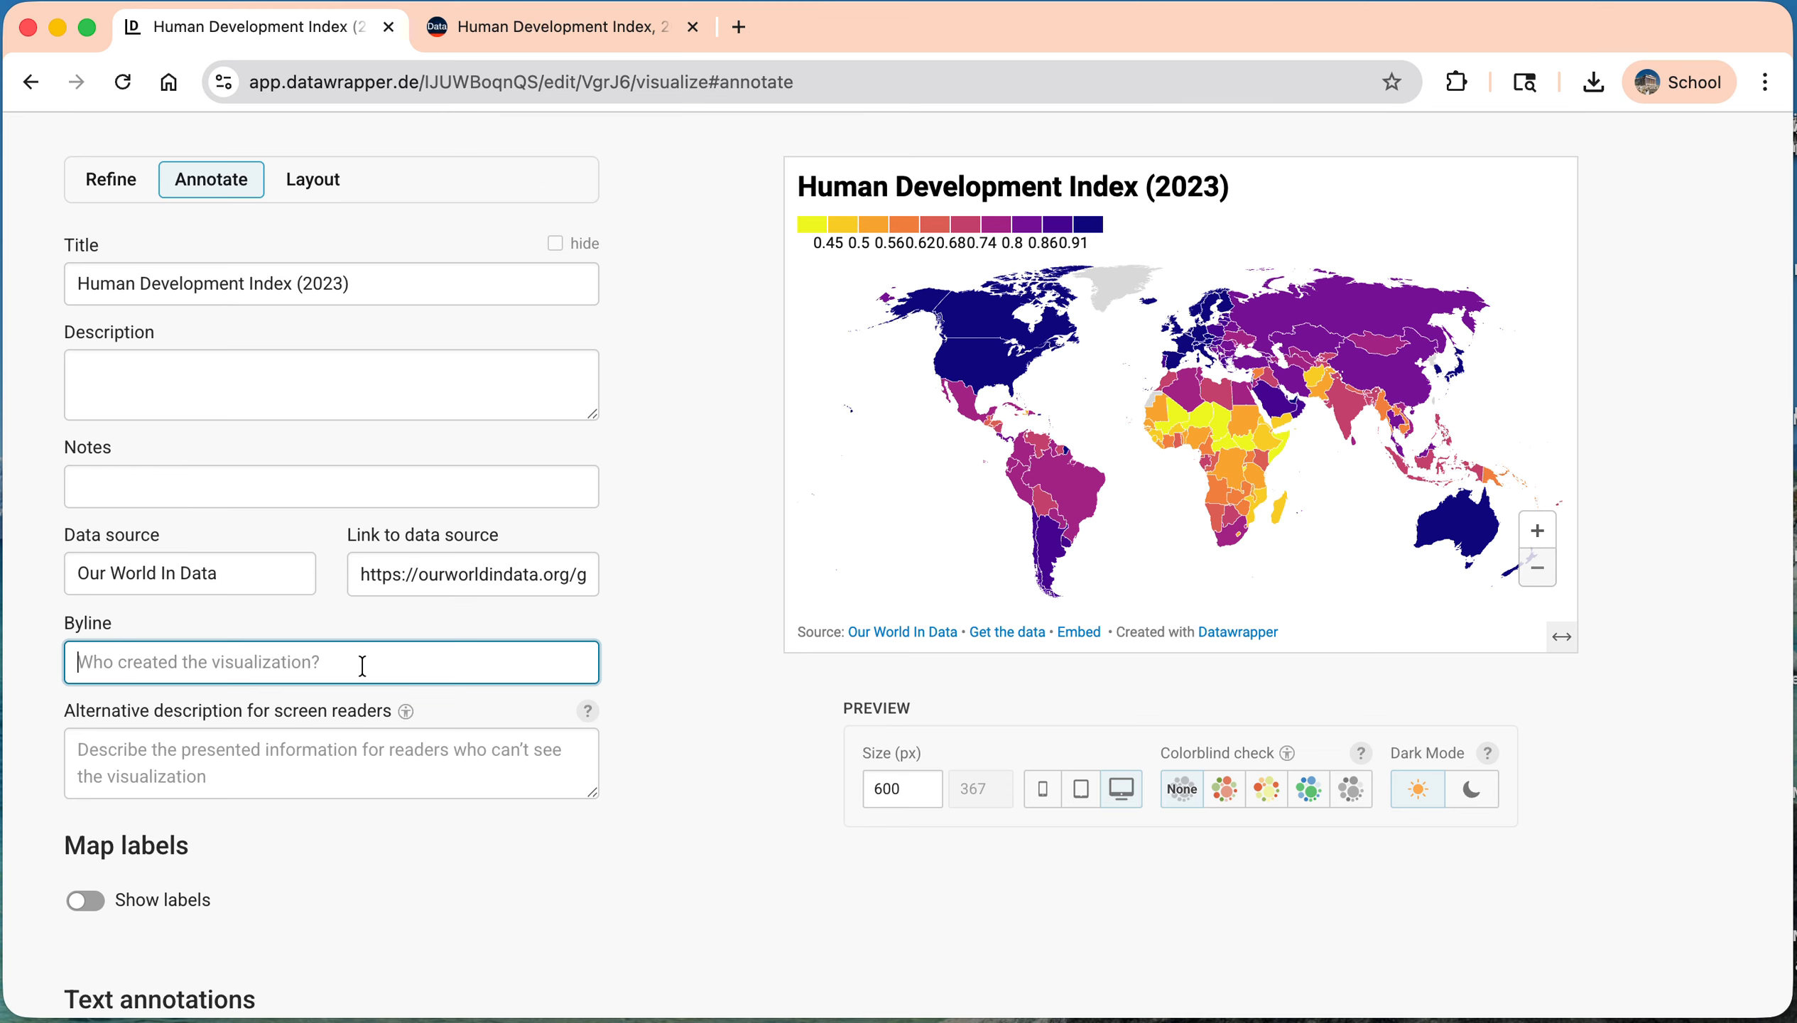
{"action": "type", "text": "Leon Sultan"}
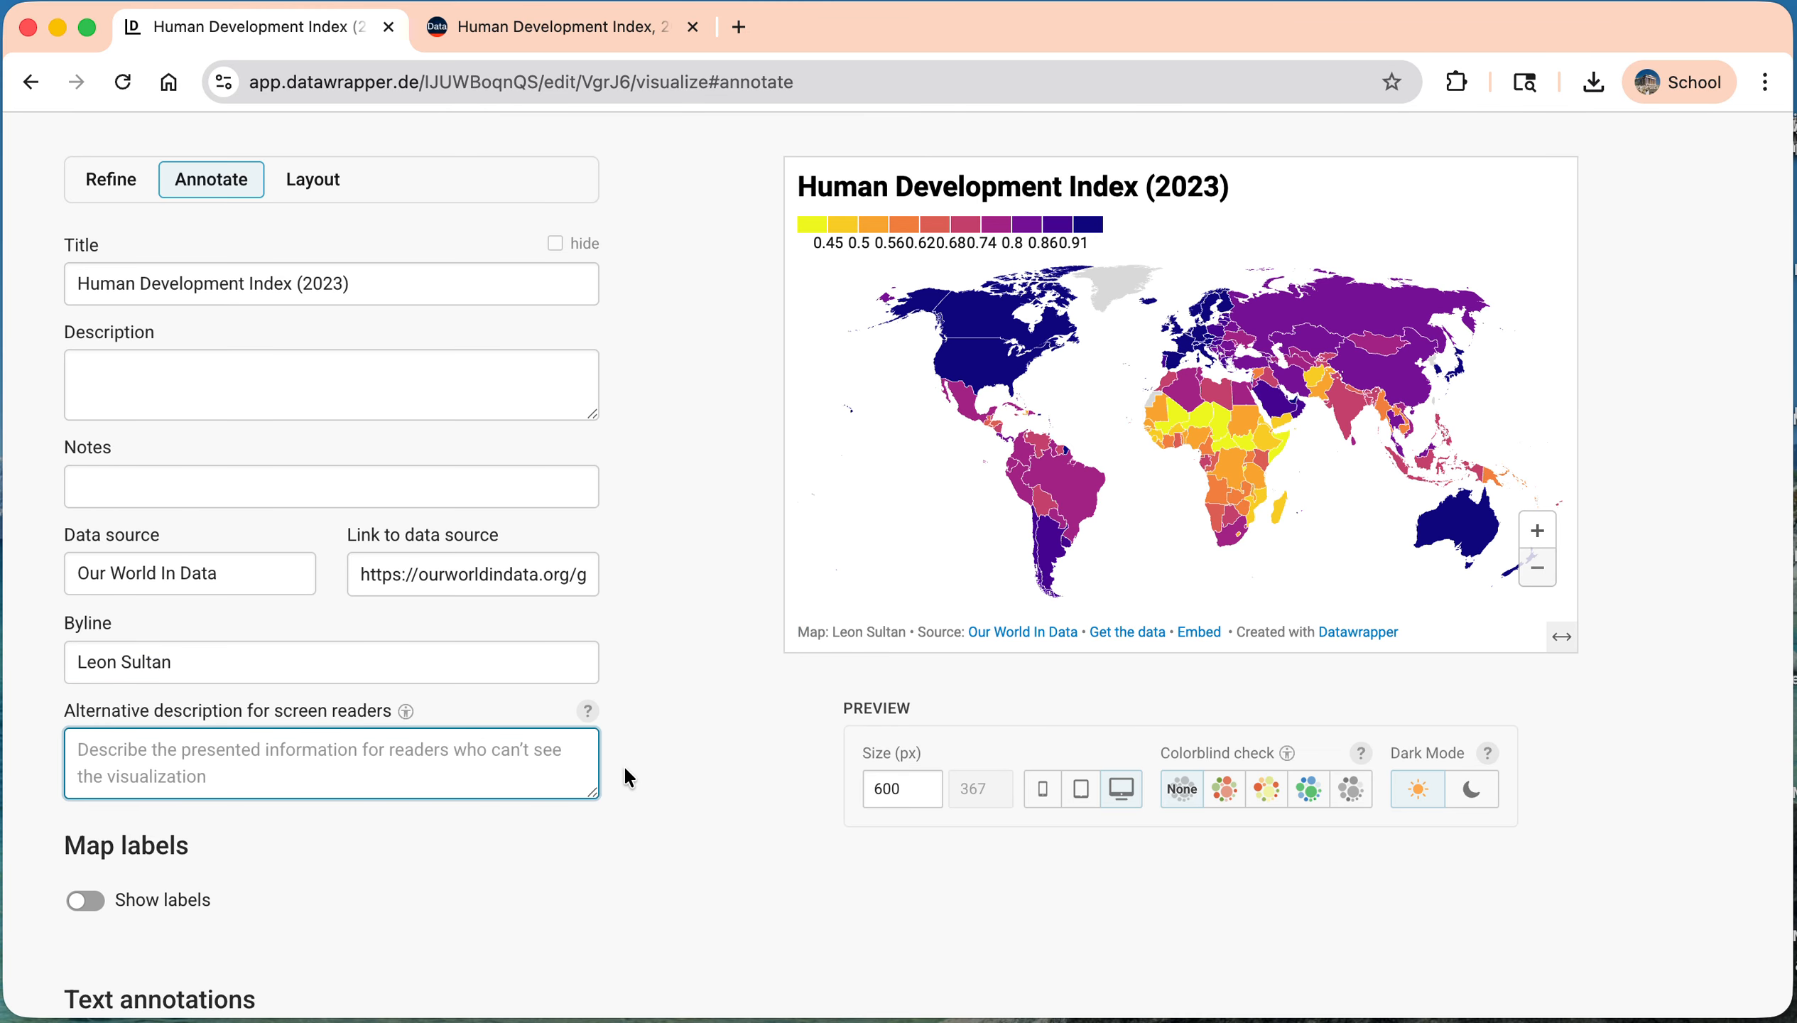
Step: Try showing map labels of the places type on the world map
{"action": "scroll", "coordinate": [621, 777], "scroll_direction": "down", "scroll_amount": 5}
{"action": "left_click", "coordinate": [85, 726]}
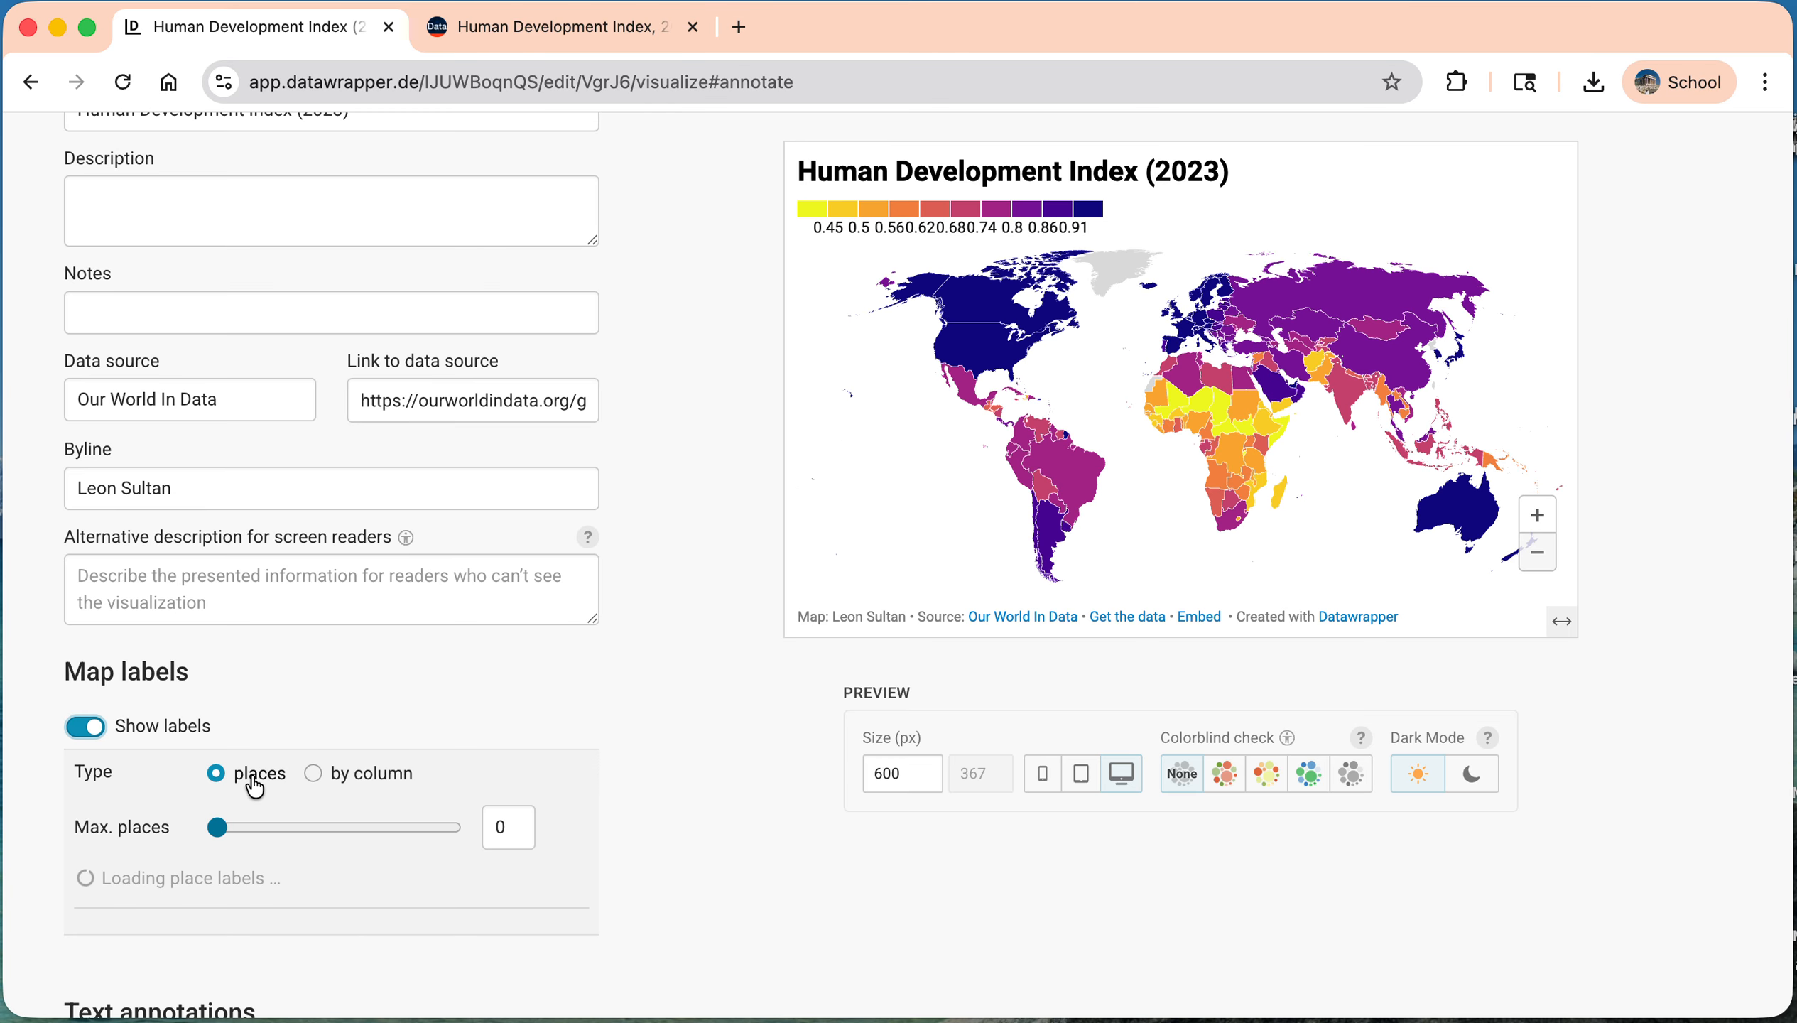
{"action": "scroll", "coordinate": [333, 763], "scroll_direction": "down", "scroll_amount": 2}
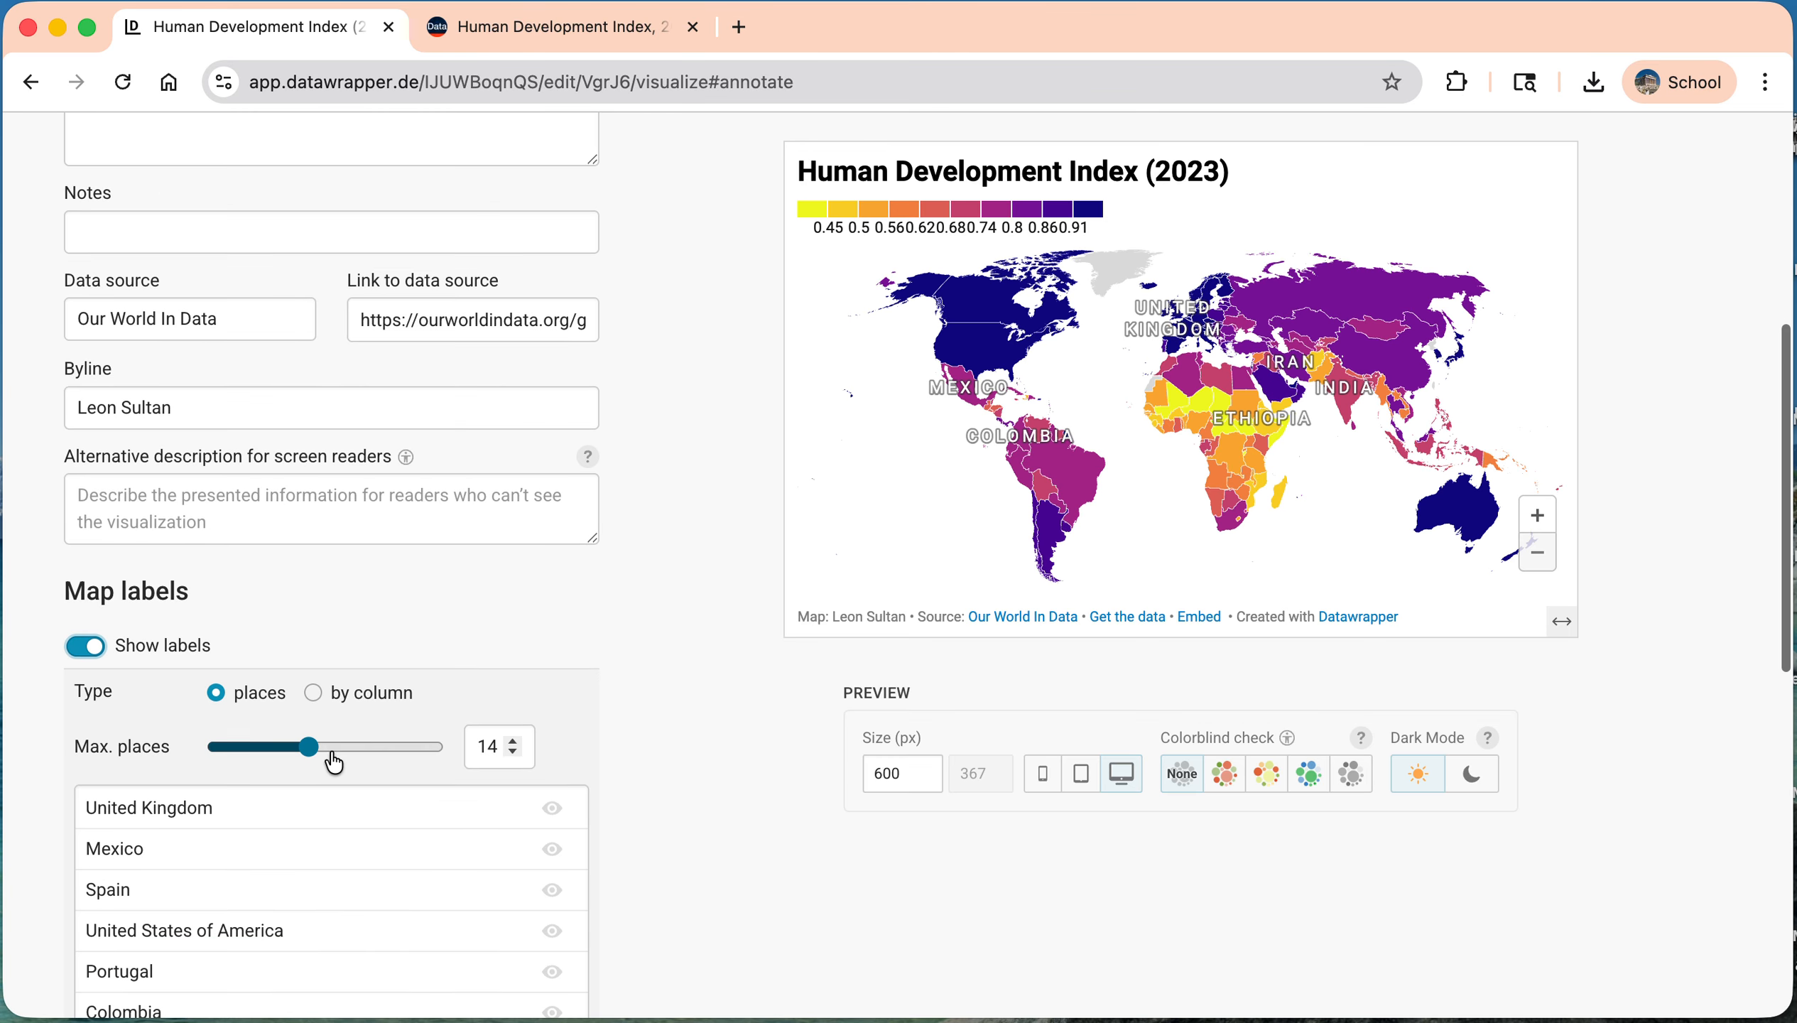
Step: Proceed to the publishing stage and publish the Human Development Index map
{"action": "scroll", "coordinate": [334, 762], "scroll_direction": "down", "scroll_amount": 15}
{"action": "left_click", "coordinate": [249, 943]}
{"action": "scroll", "coordinate": [248, 943], "scroll_direction": "down", "scroll_amount": 10}
{"action": "left_click", "coordinate": [249, 943]}
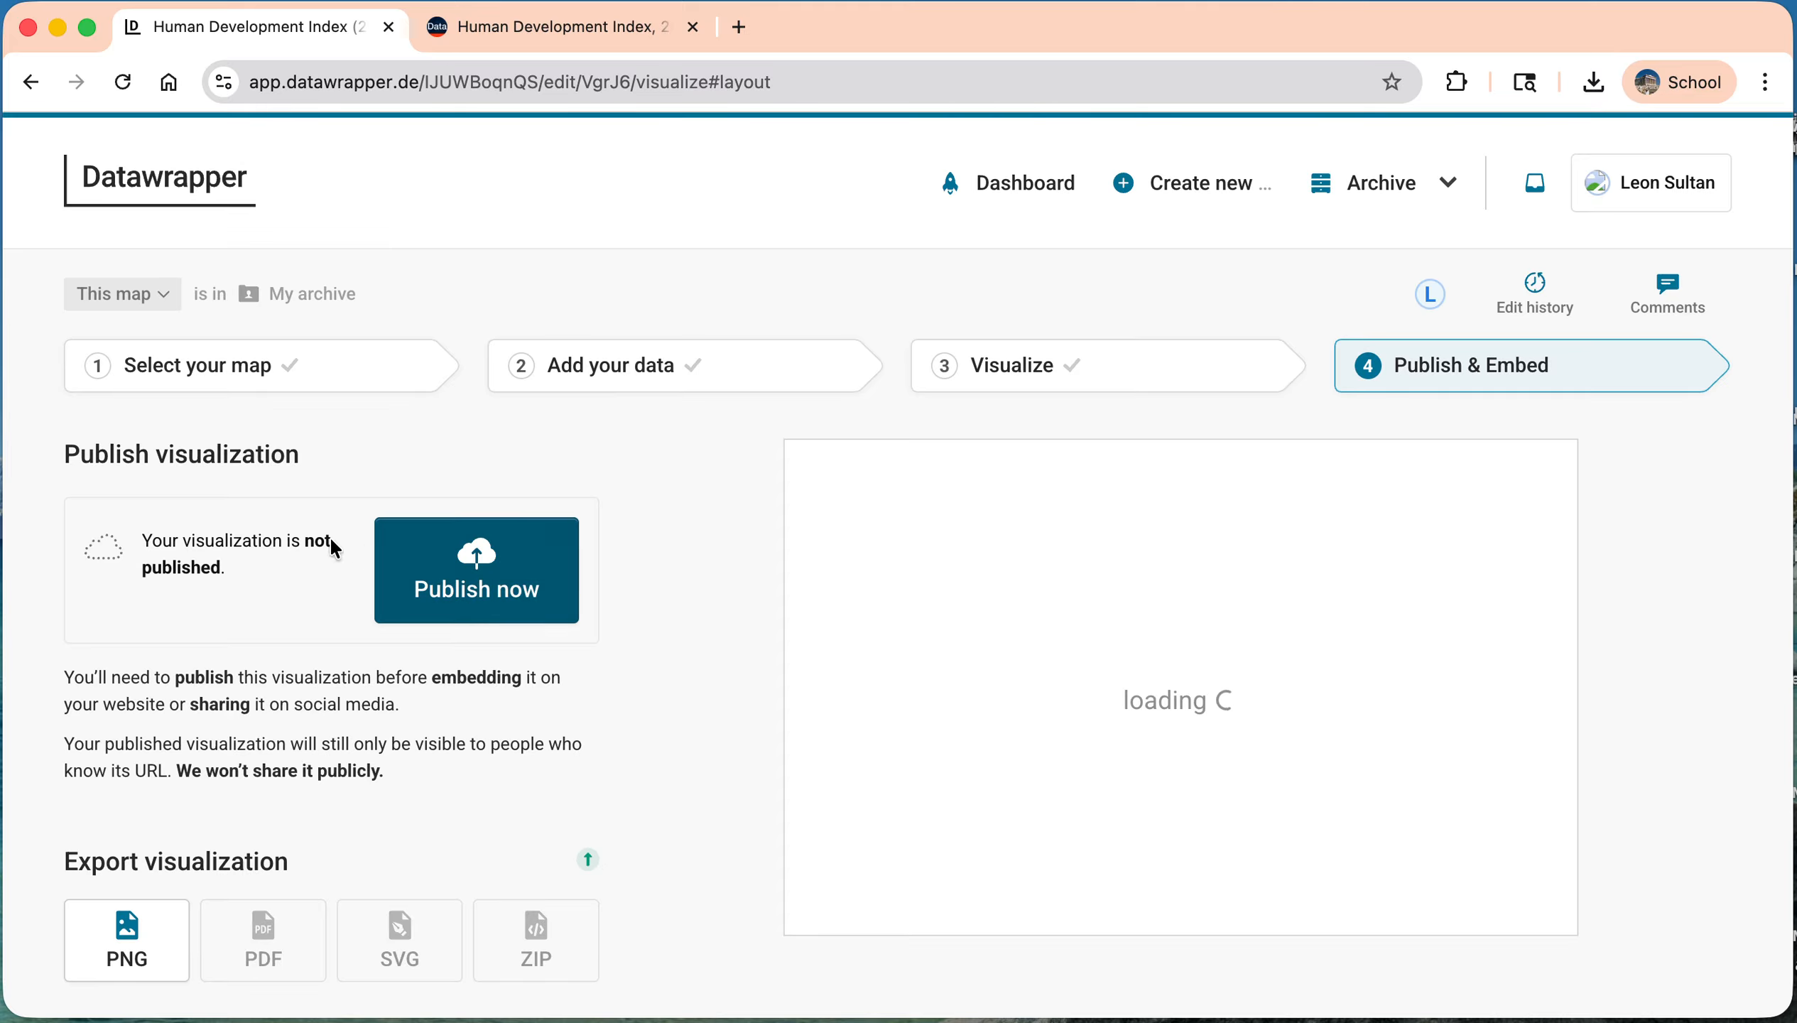
{"action": "left_click", "coordinate": [481, 569]}
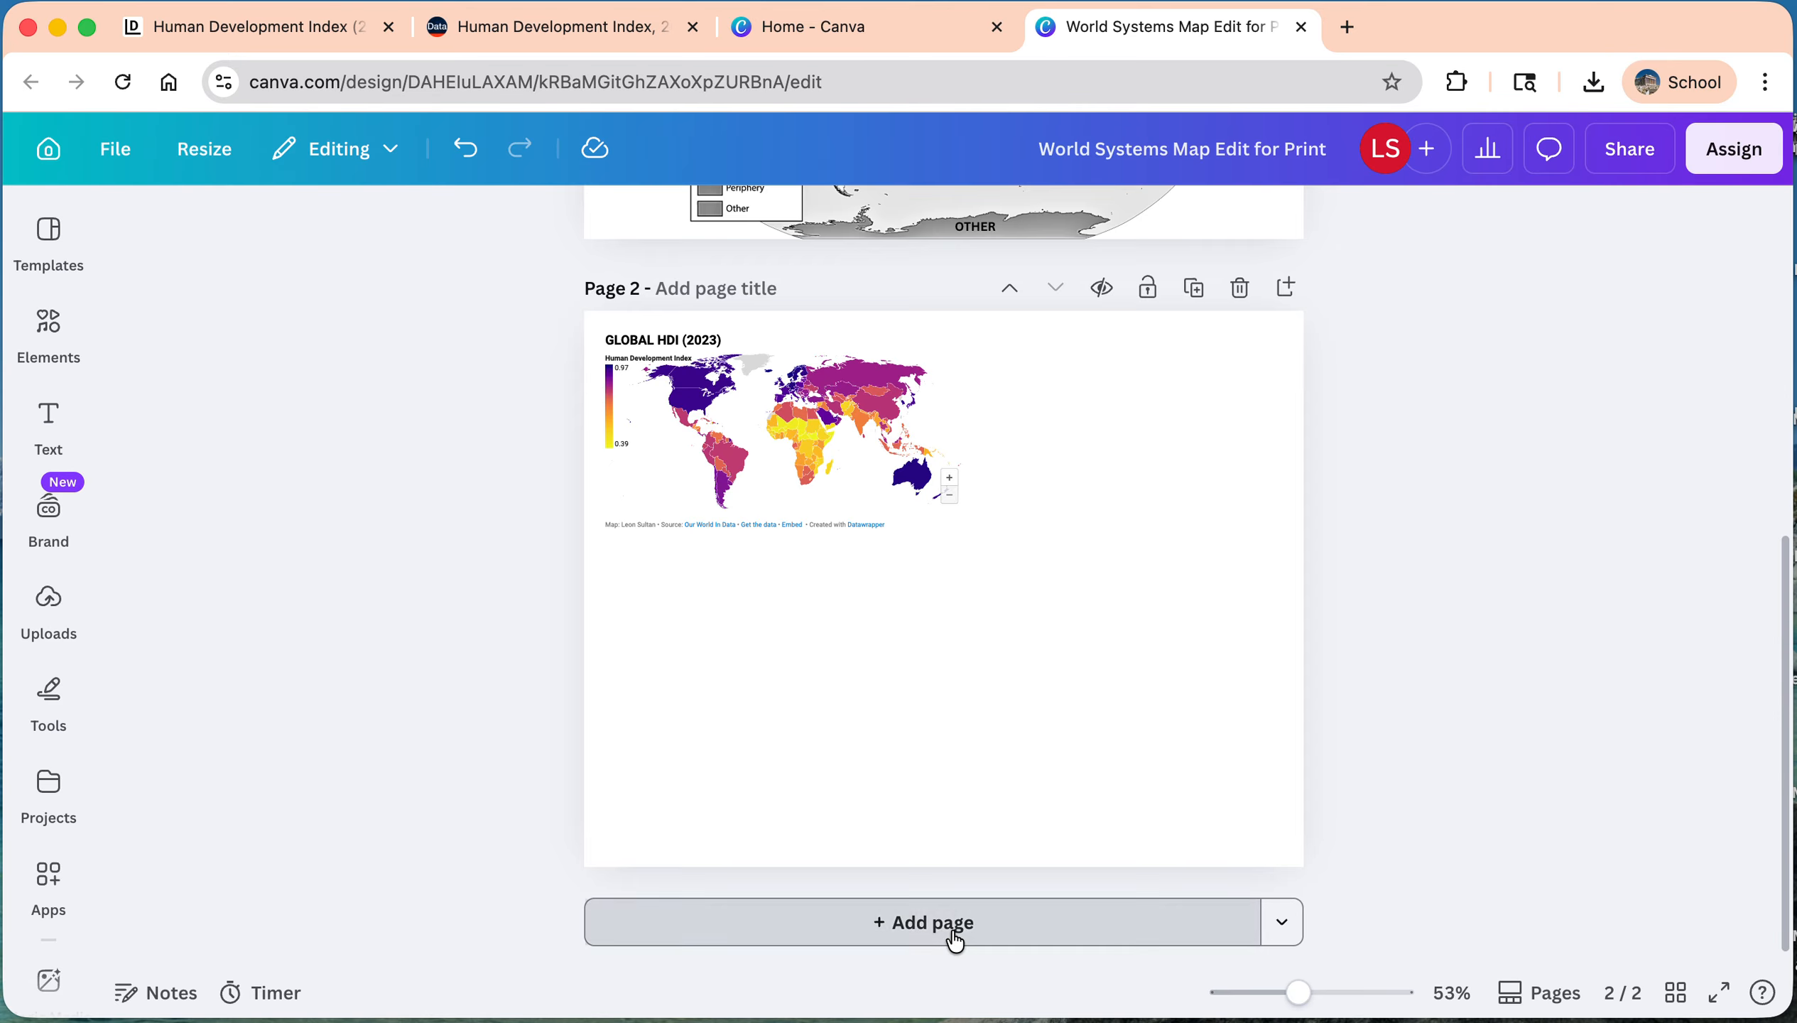
Step: In the Canva design "World Systems Map Edit for Print", add a blank third page and search the apps for "embed"
{"action": "left_click", "coordinate": [951, 927]}
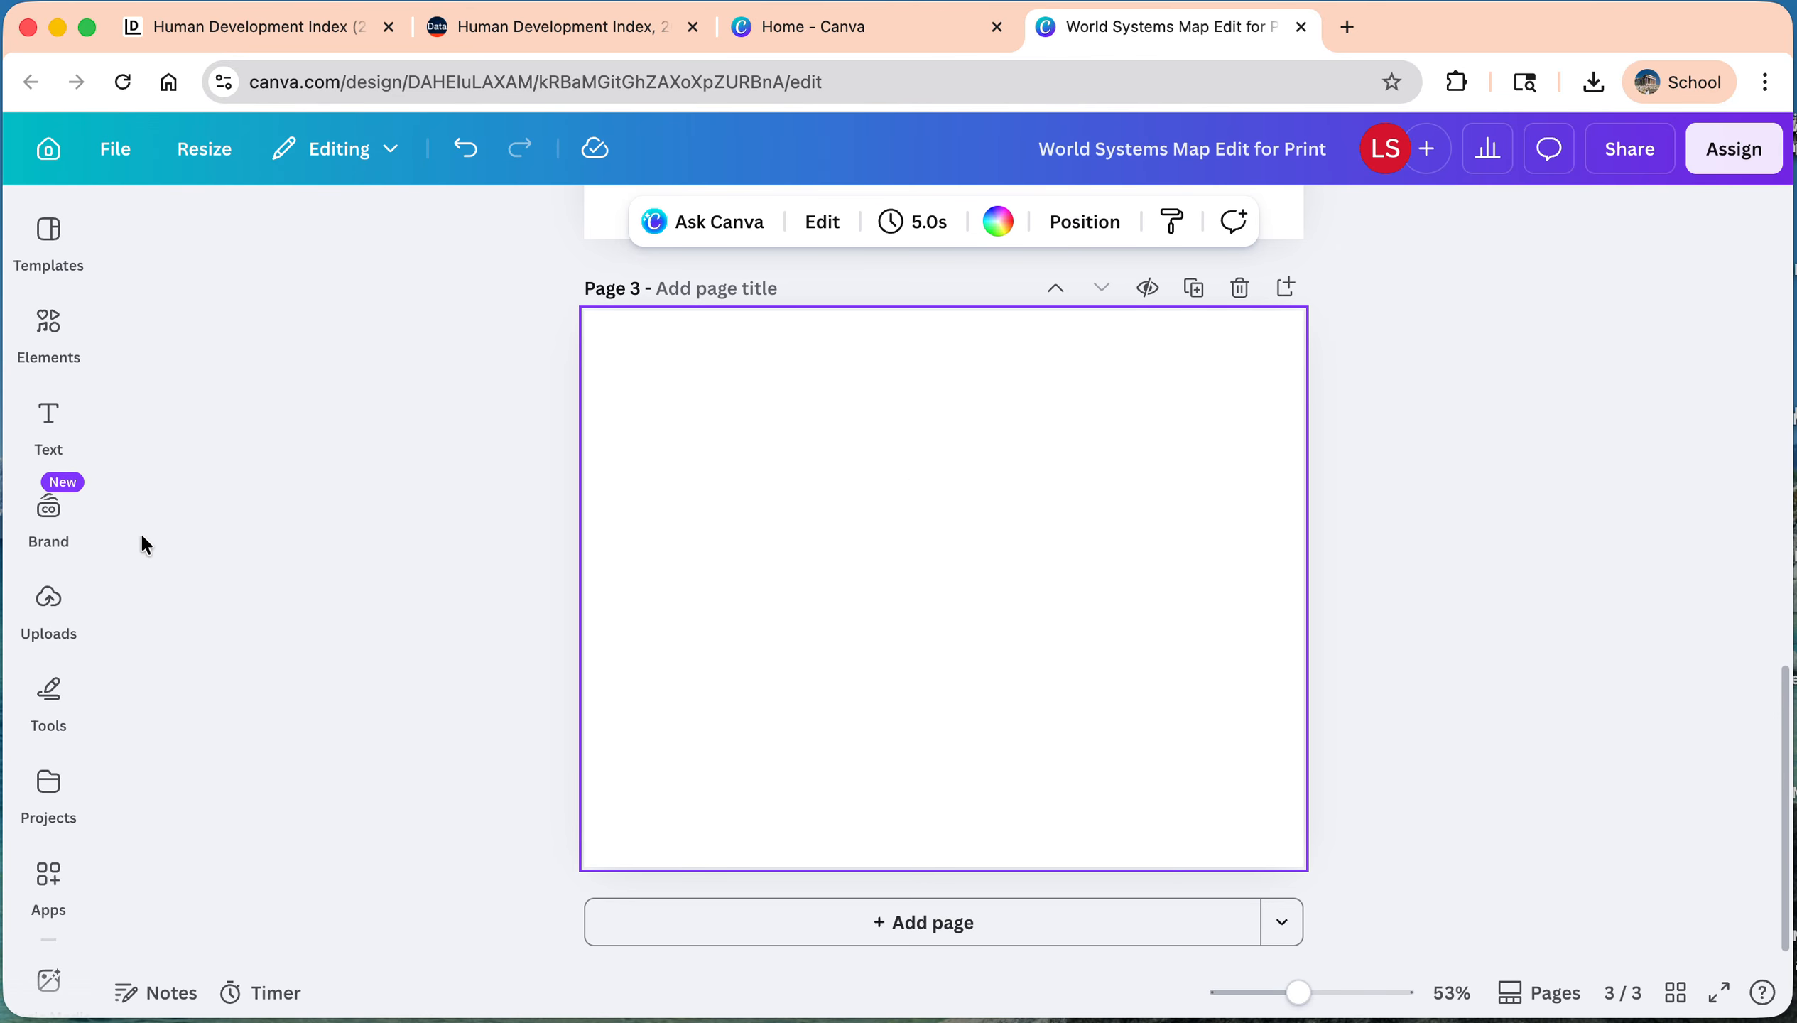
{"action": "left_click", "coordinate": [57, 827]}
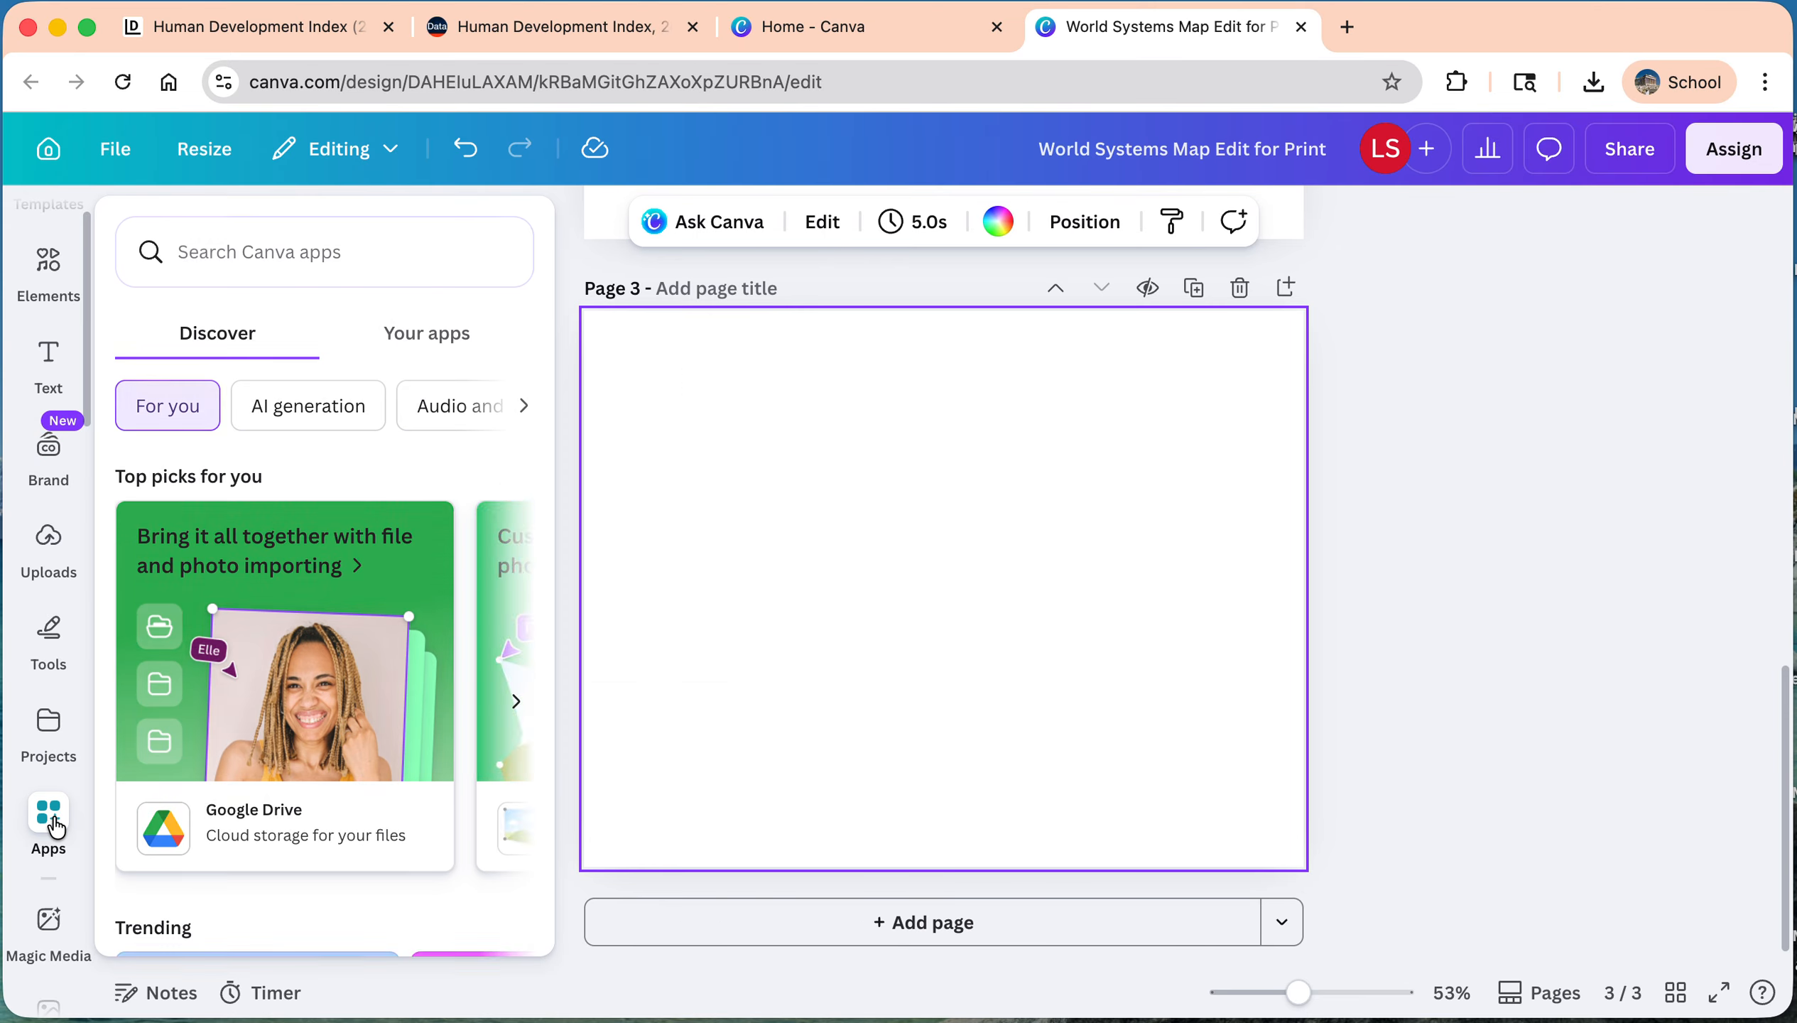
{"action": "left_click", "coordinate": [254, 242]}
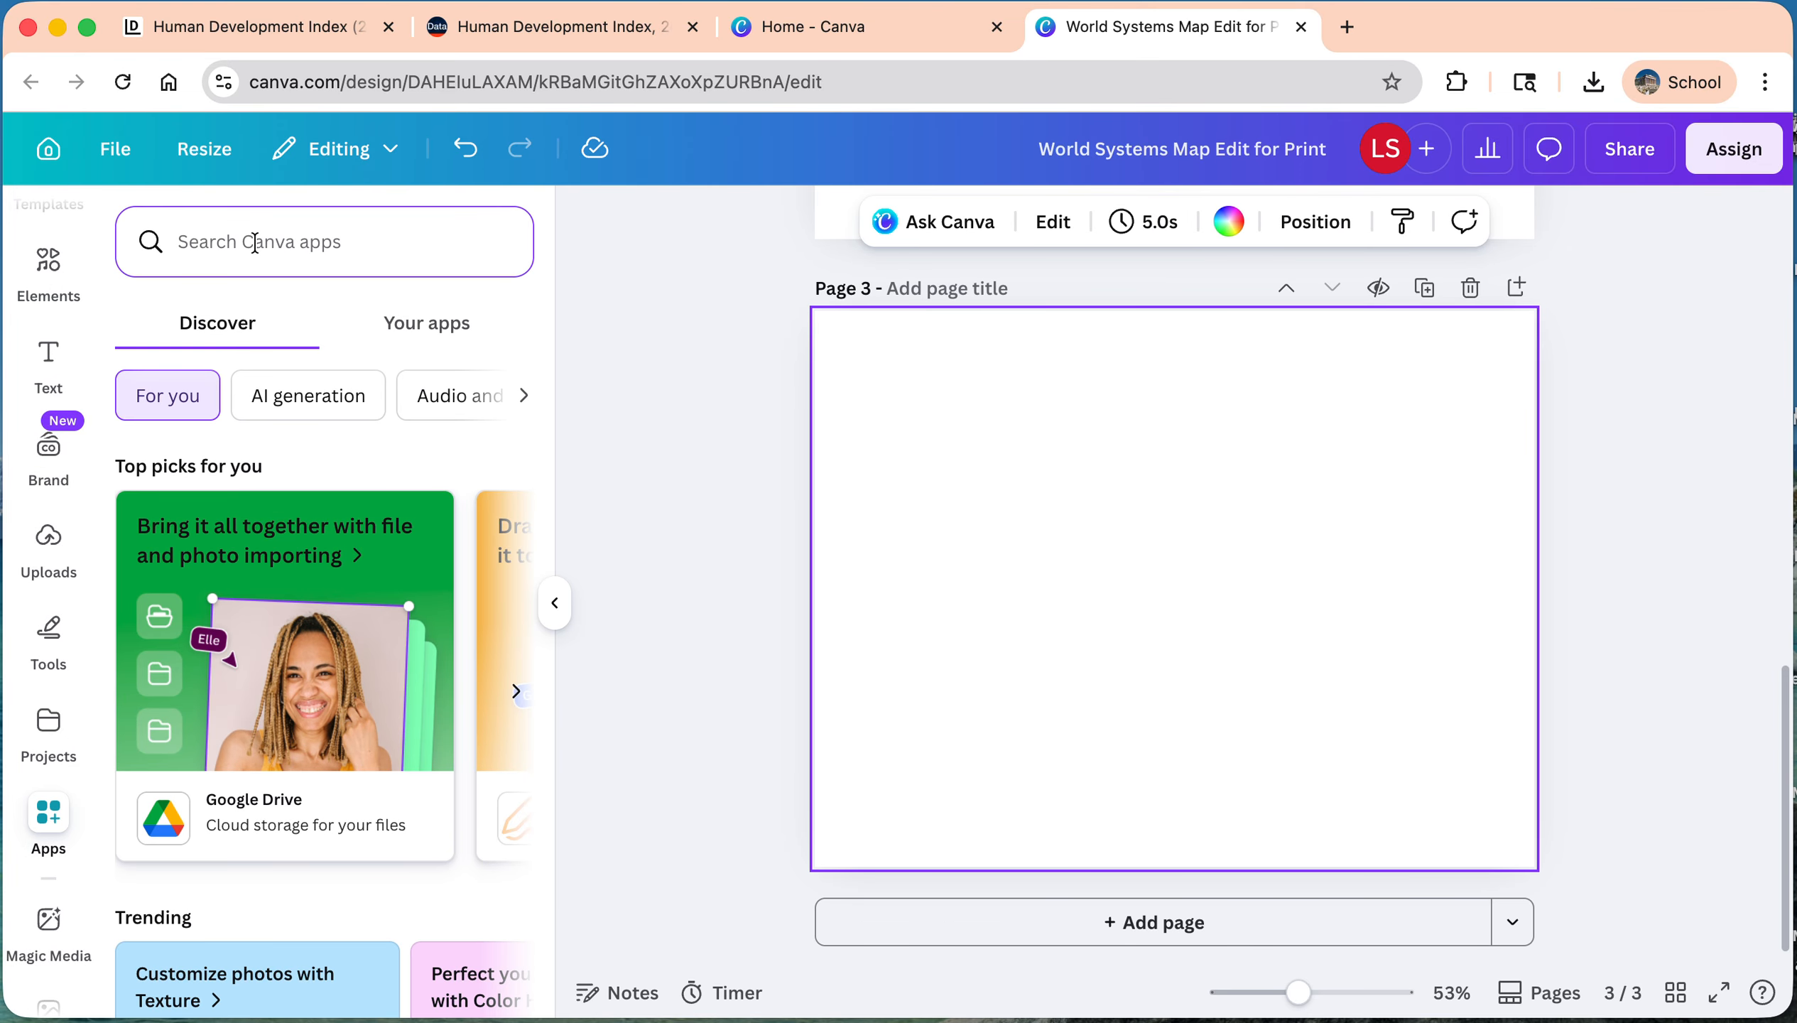
{"action": "type", "text": "em"}
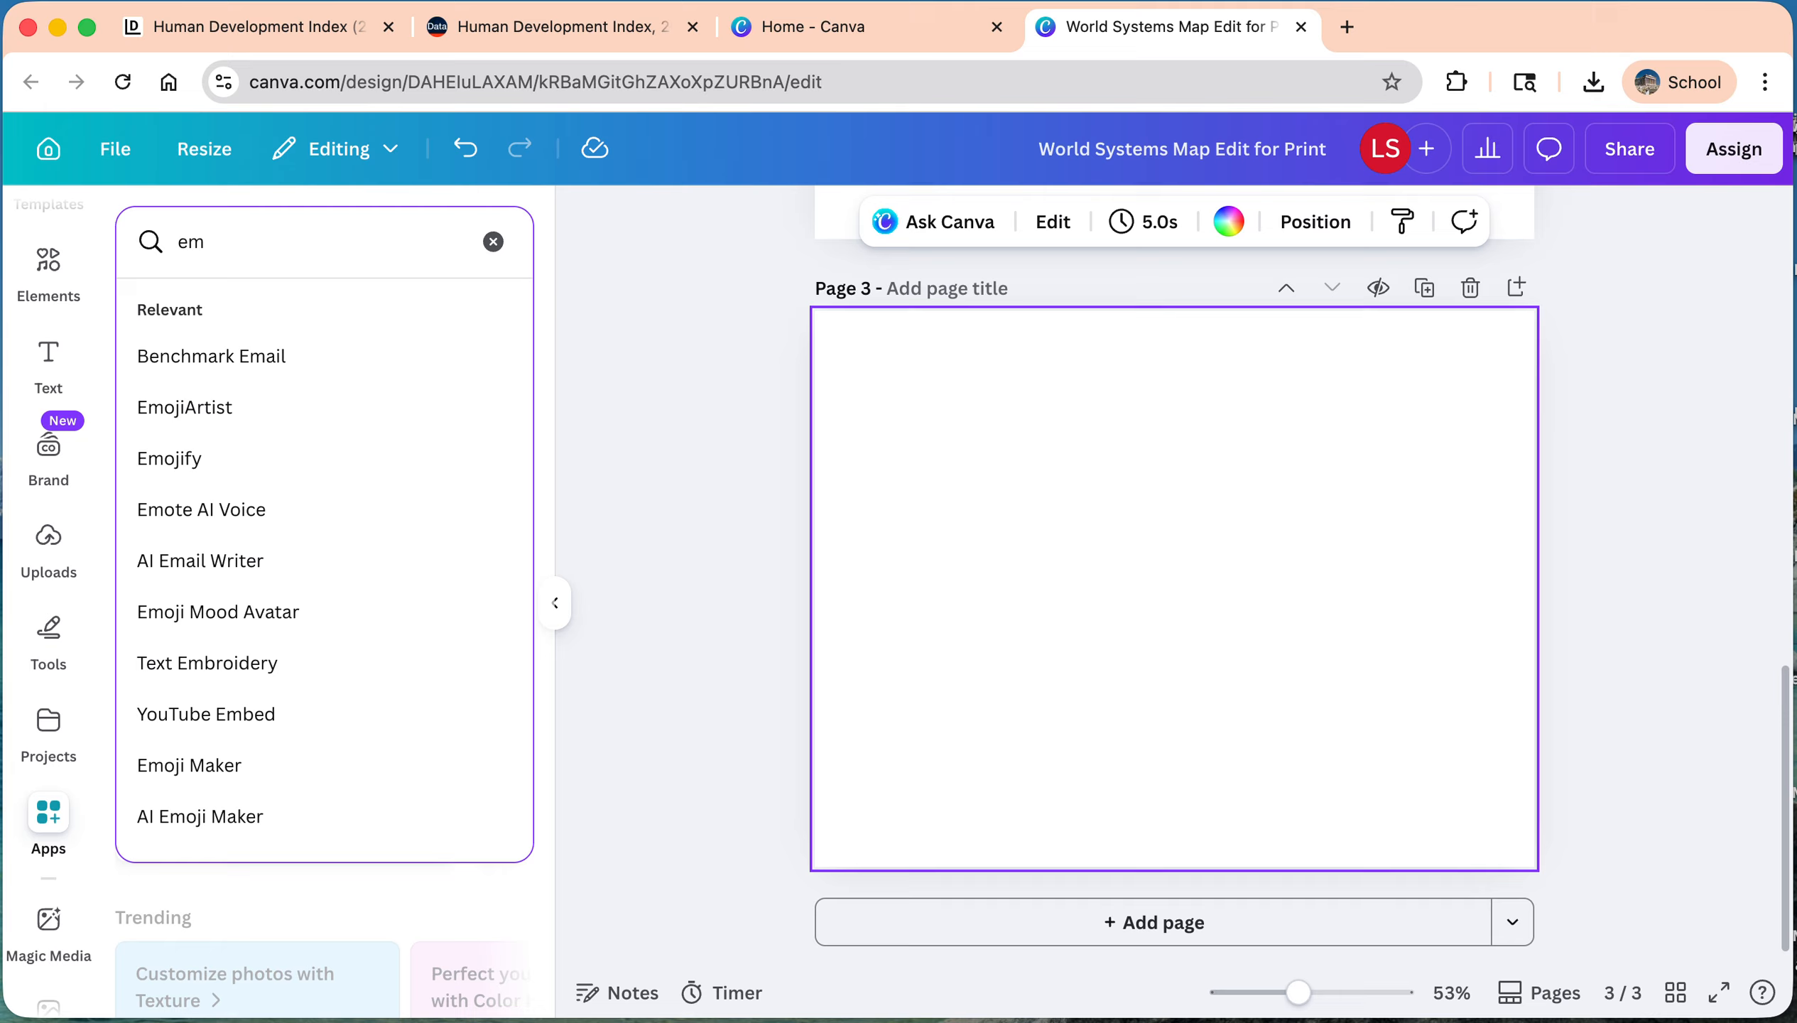
{"action": "type", "text": "bed"}
{"action": "key", "text": "Return"}
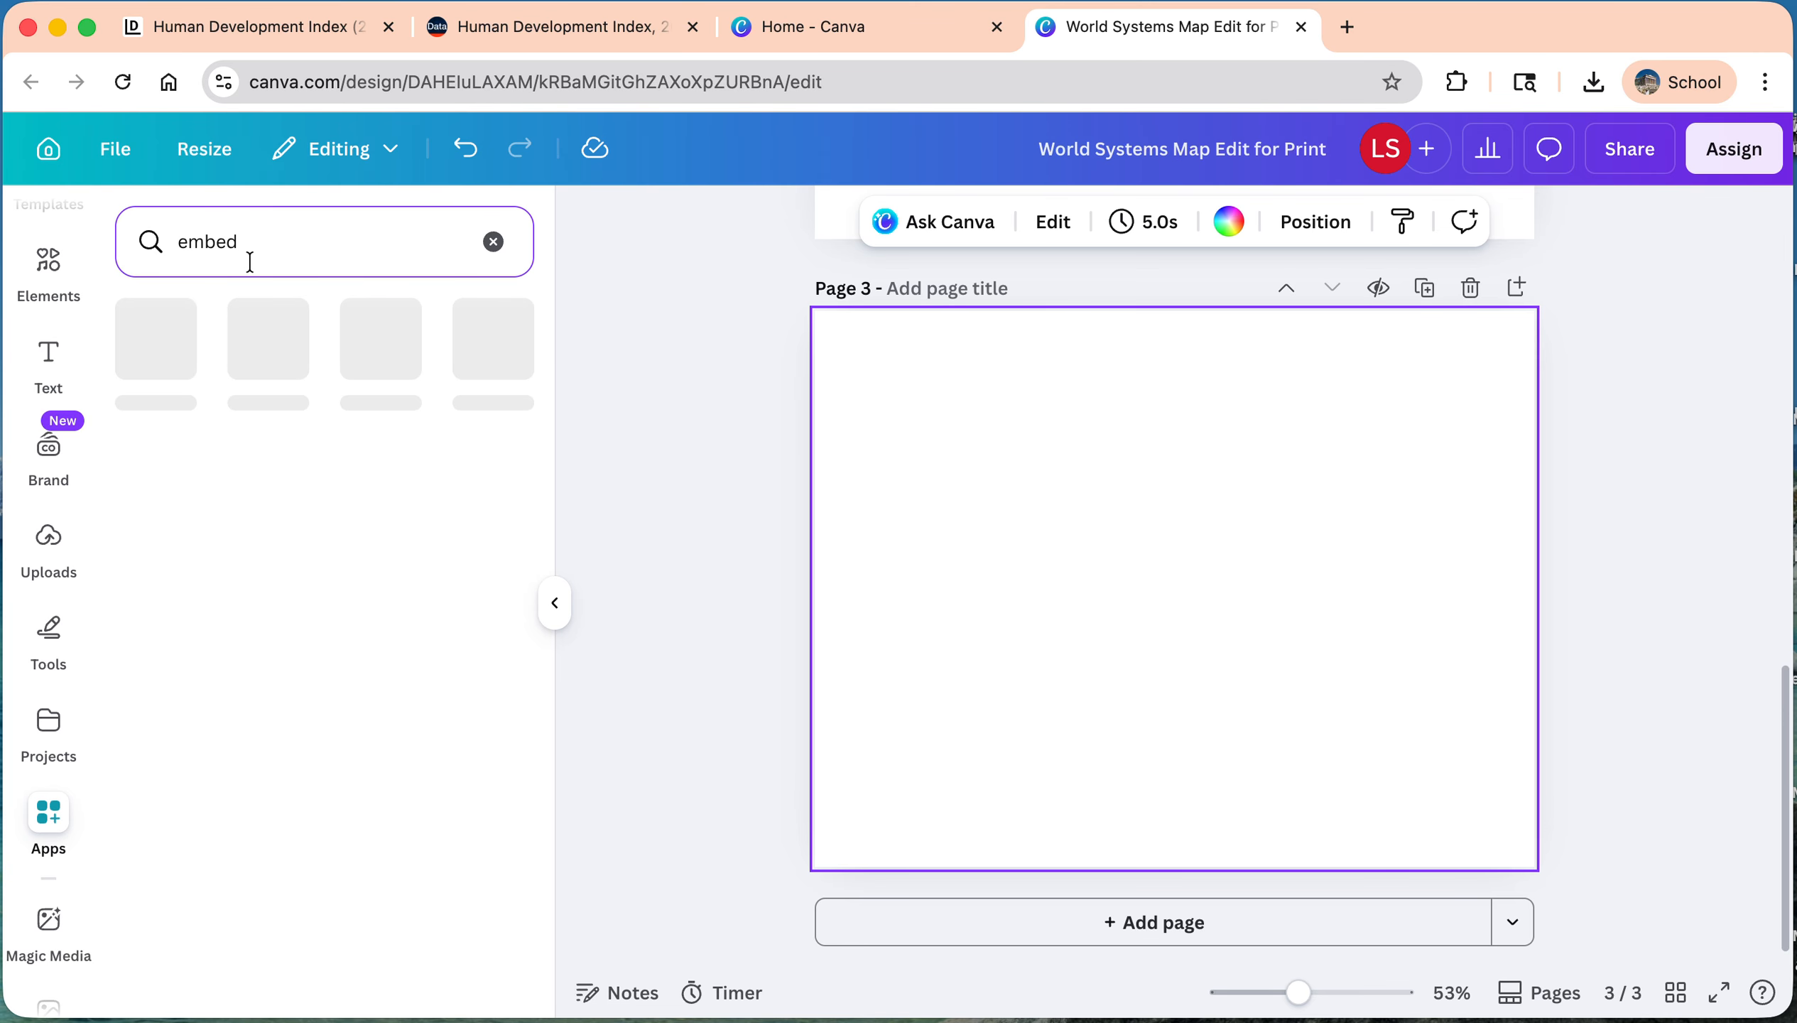
Step: Copy the published map's visualization-only link from Datawrapper and embed it on page 3 of the Canva design
{"action": "left_click", "coordinate": [256, 27]}
{"action": "left_click", "coordinate": [570, 623]}
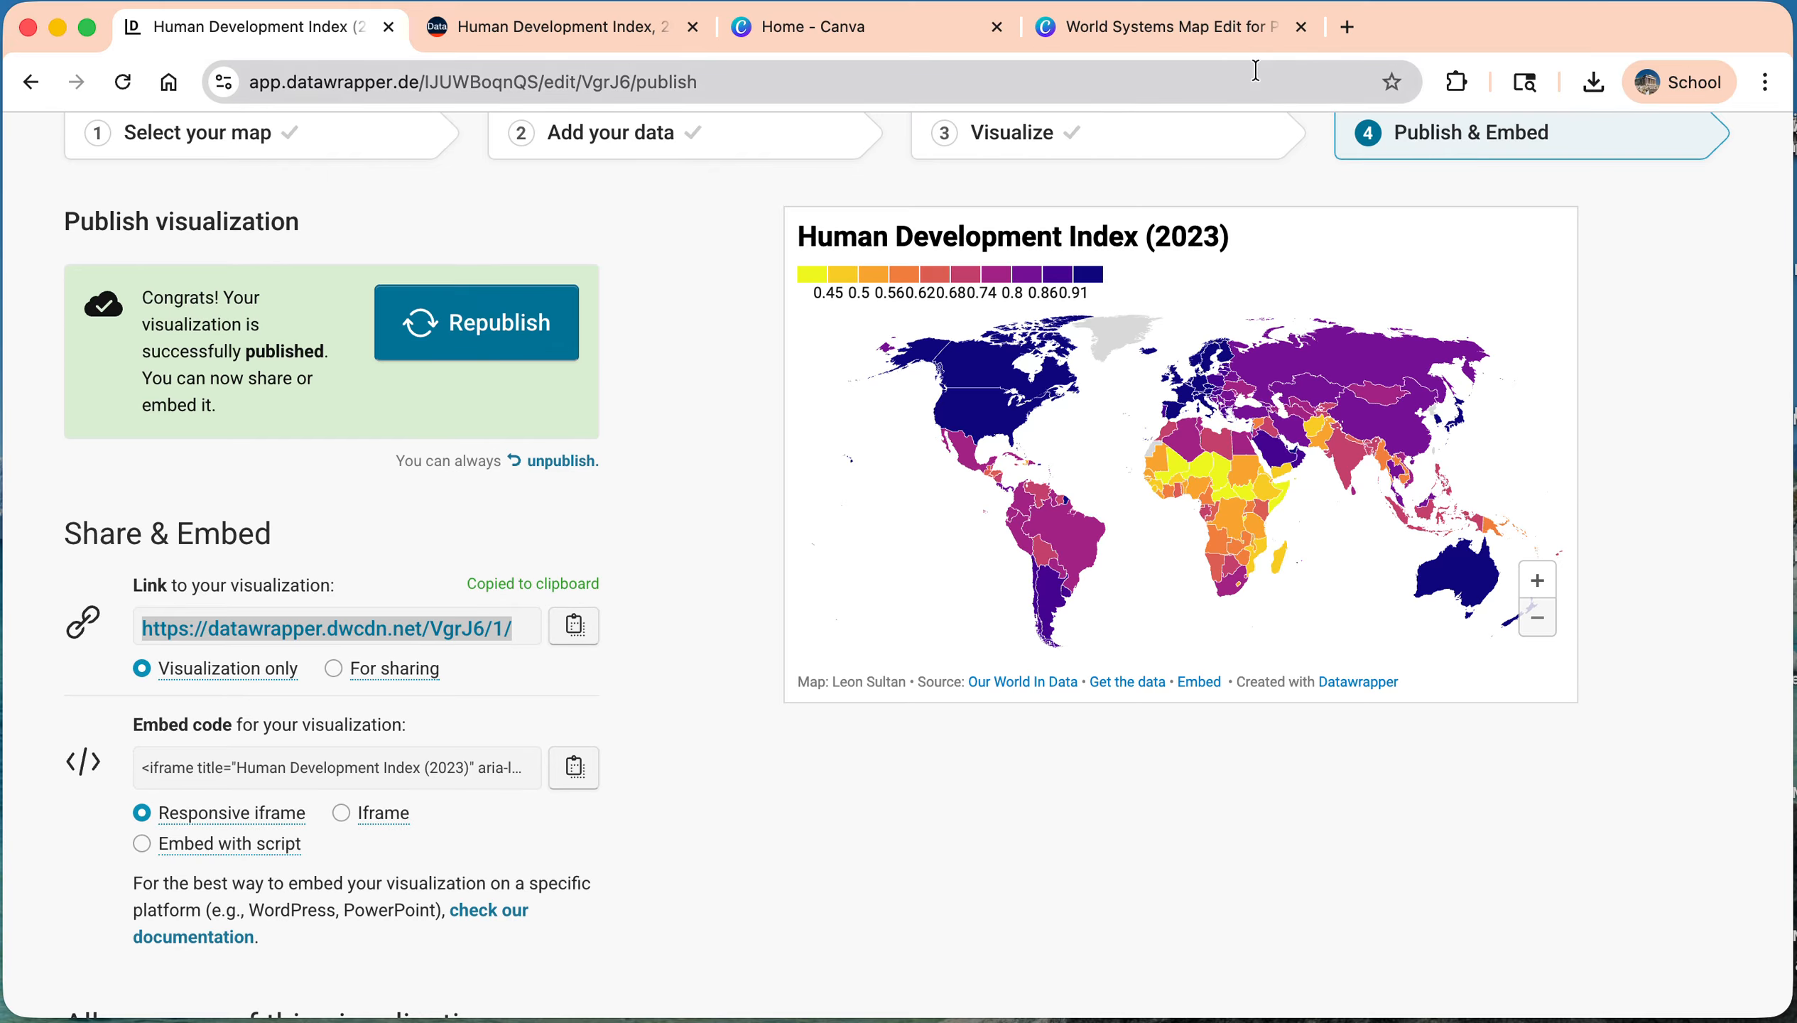
{"action": "left_click", "coordinate": [1141, 28]}
{"action": "left_click", "coordinate": [346, 355]}
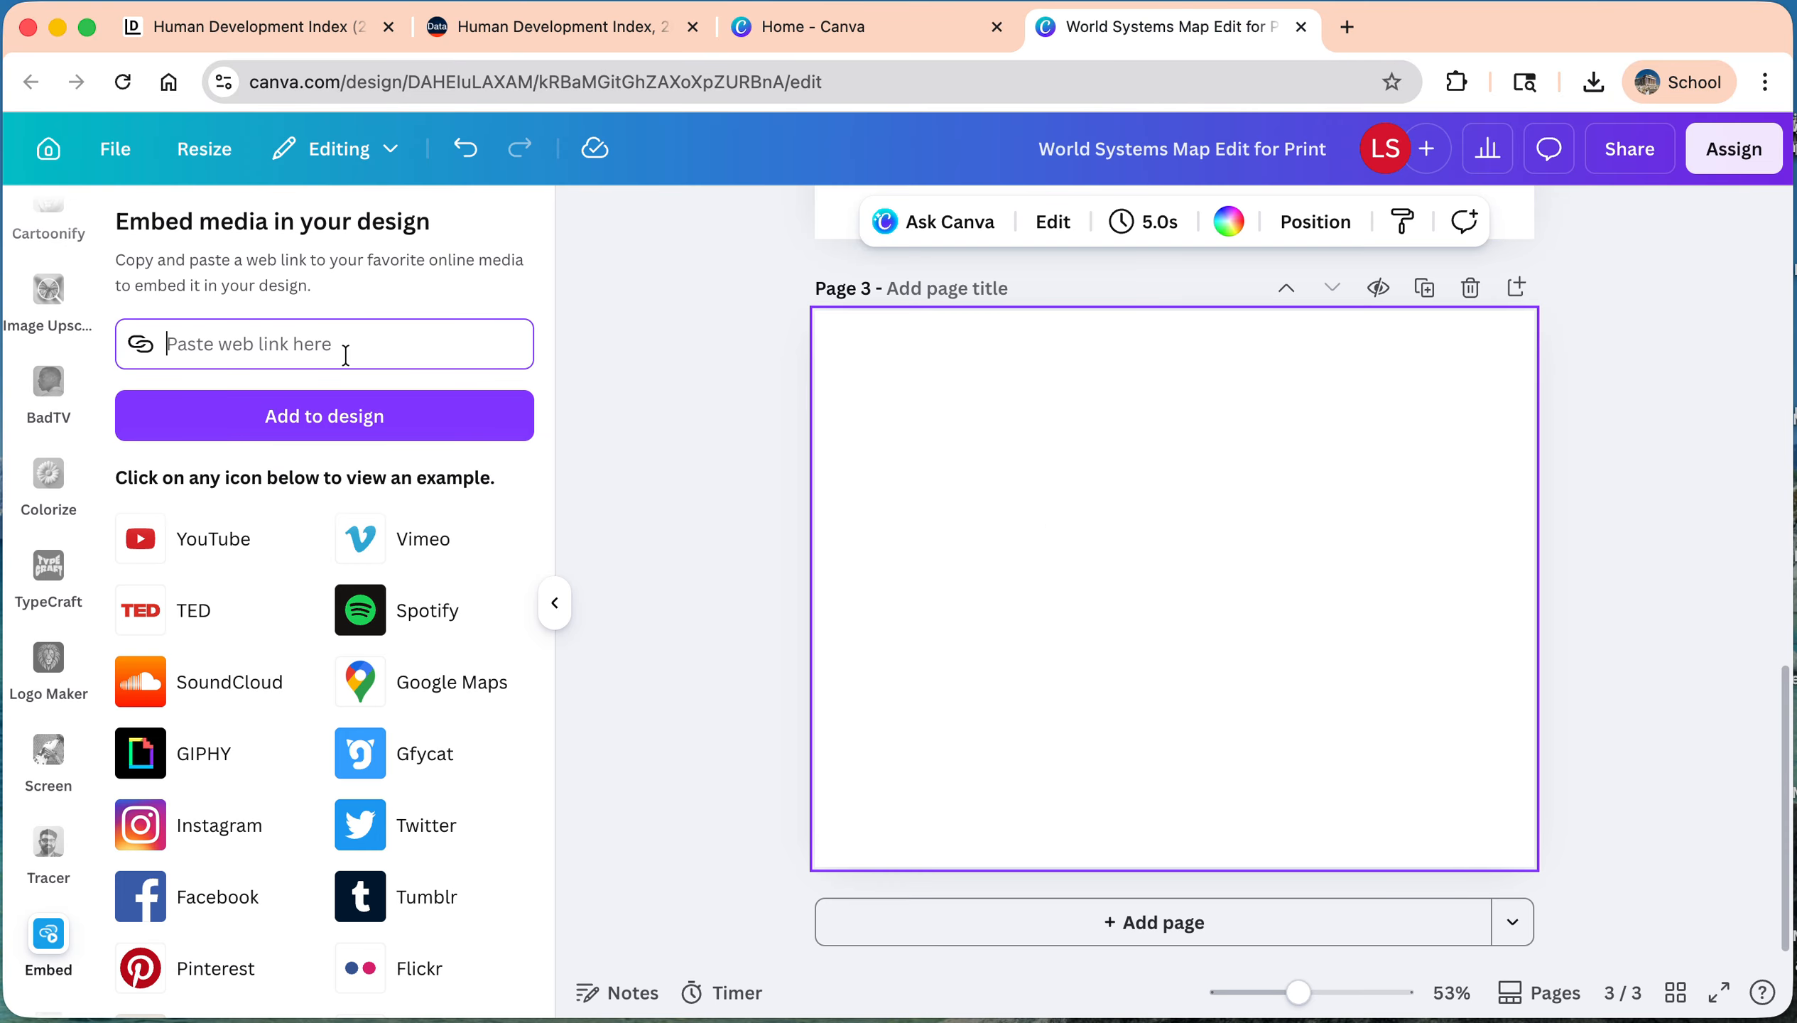
{"action": "key", "text": "super+v"}
{"action": "left_click", "coordinate": [339, 428]}
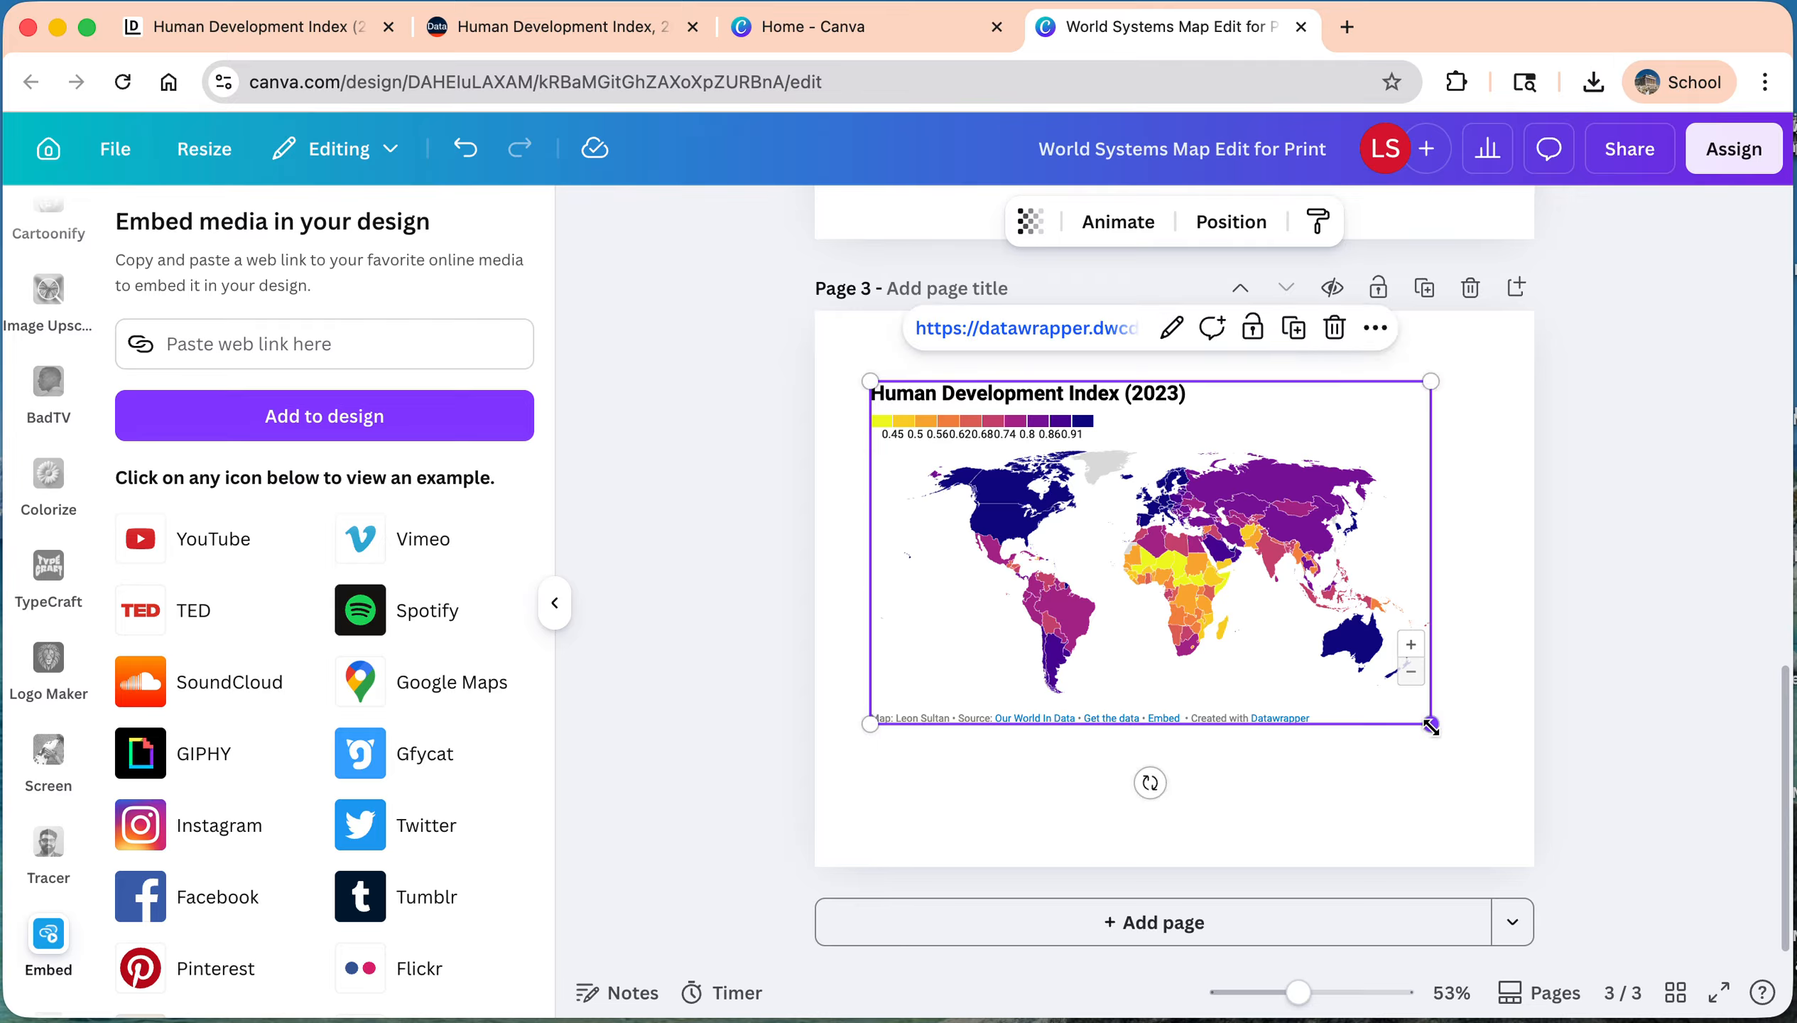
Step: Shrink the embedded map to under half the page width and place it in the page's upper-left corner
{"action": "left_click_drag", "start_coordinate": [1430, 724], "coordinate": [1176, 568]}
{"action": "left_click_drag", "start_coordinate": [1094, 508], "coordinate": [1059, 451]}
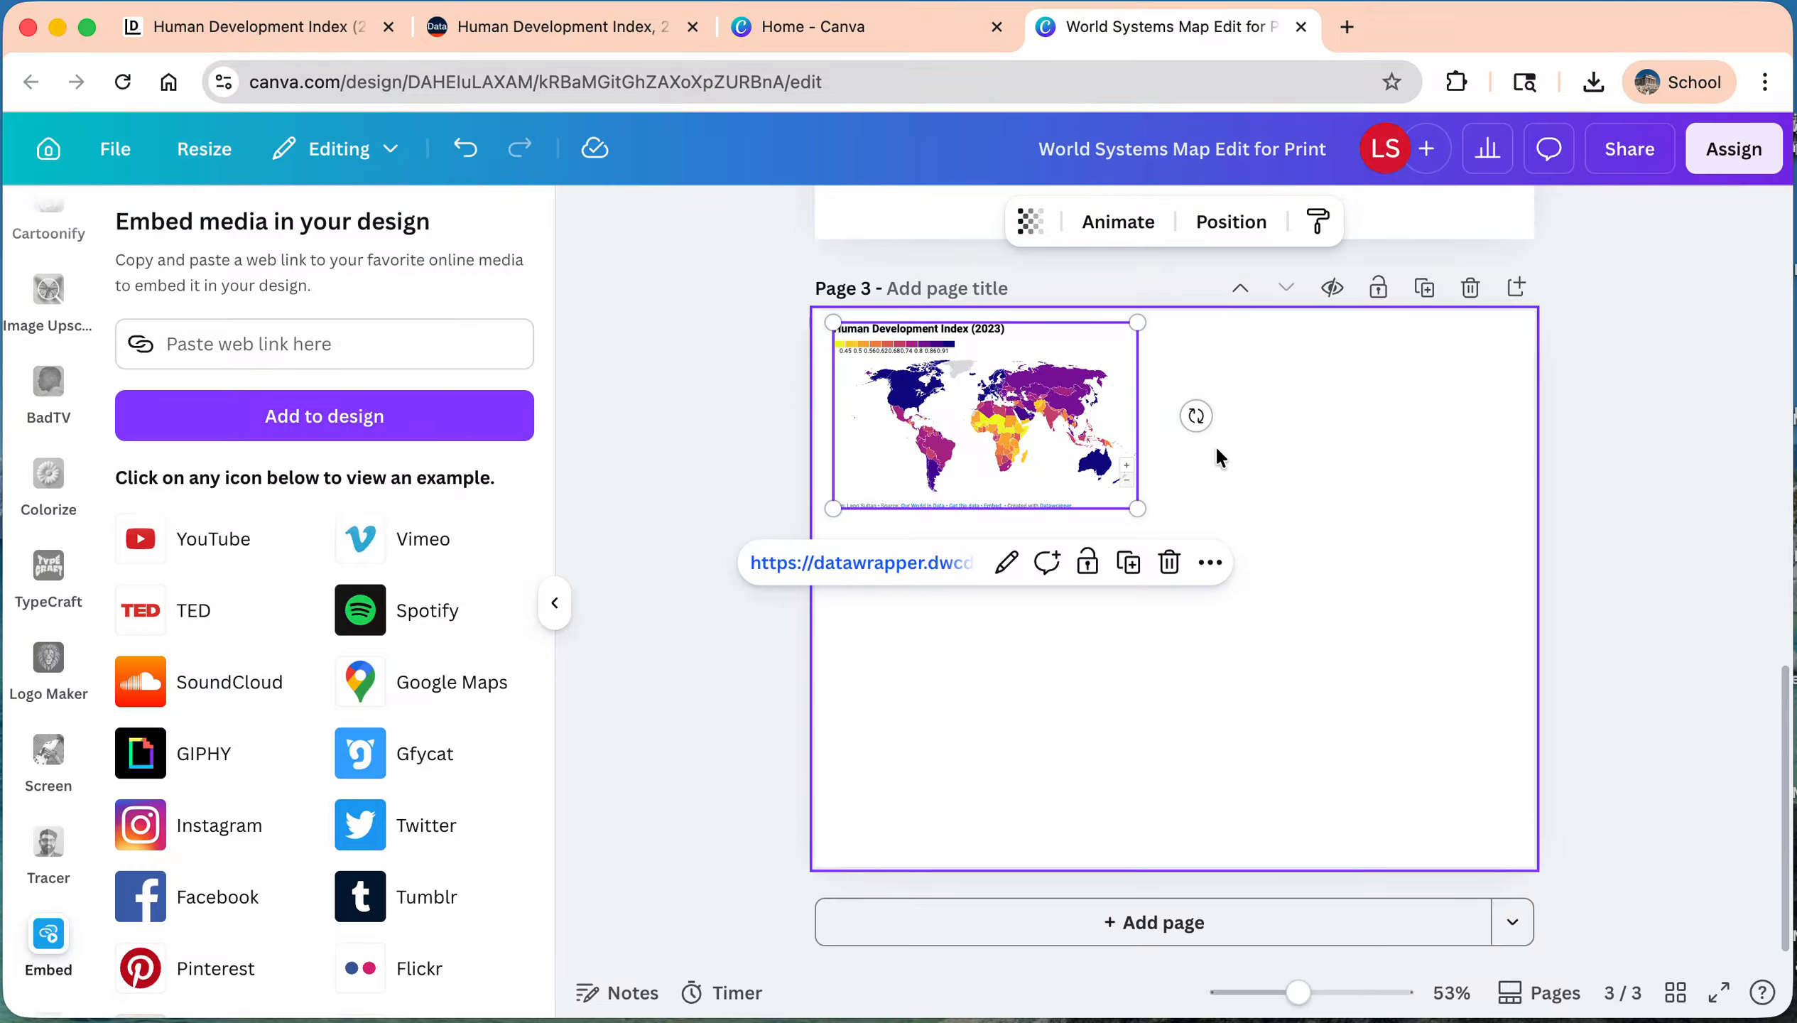
{"action": "left_click", "coordinate": [1605, 456]}
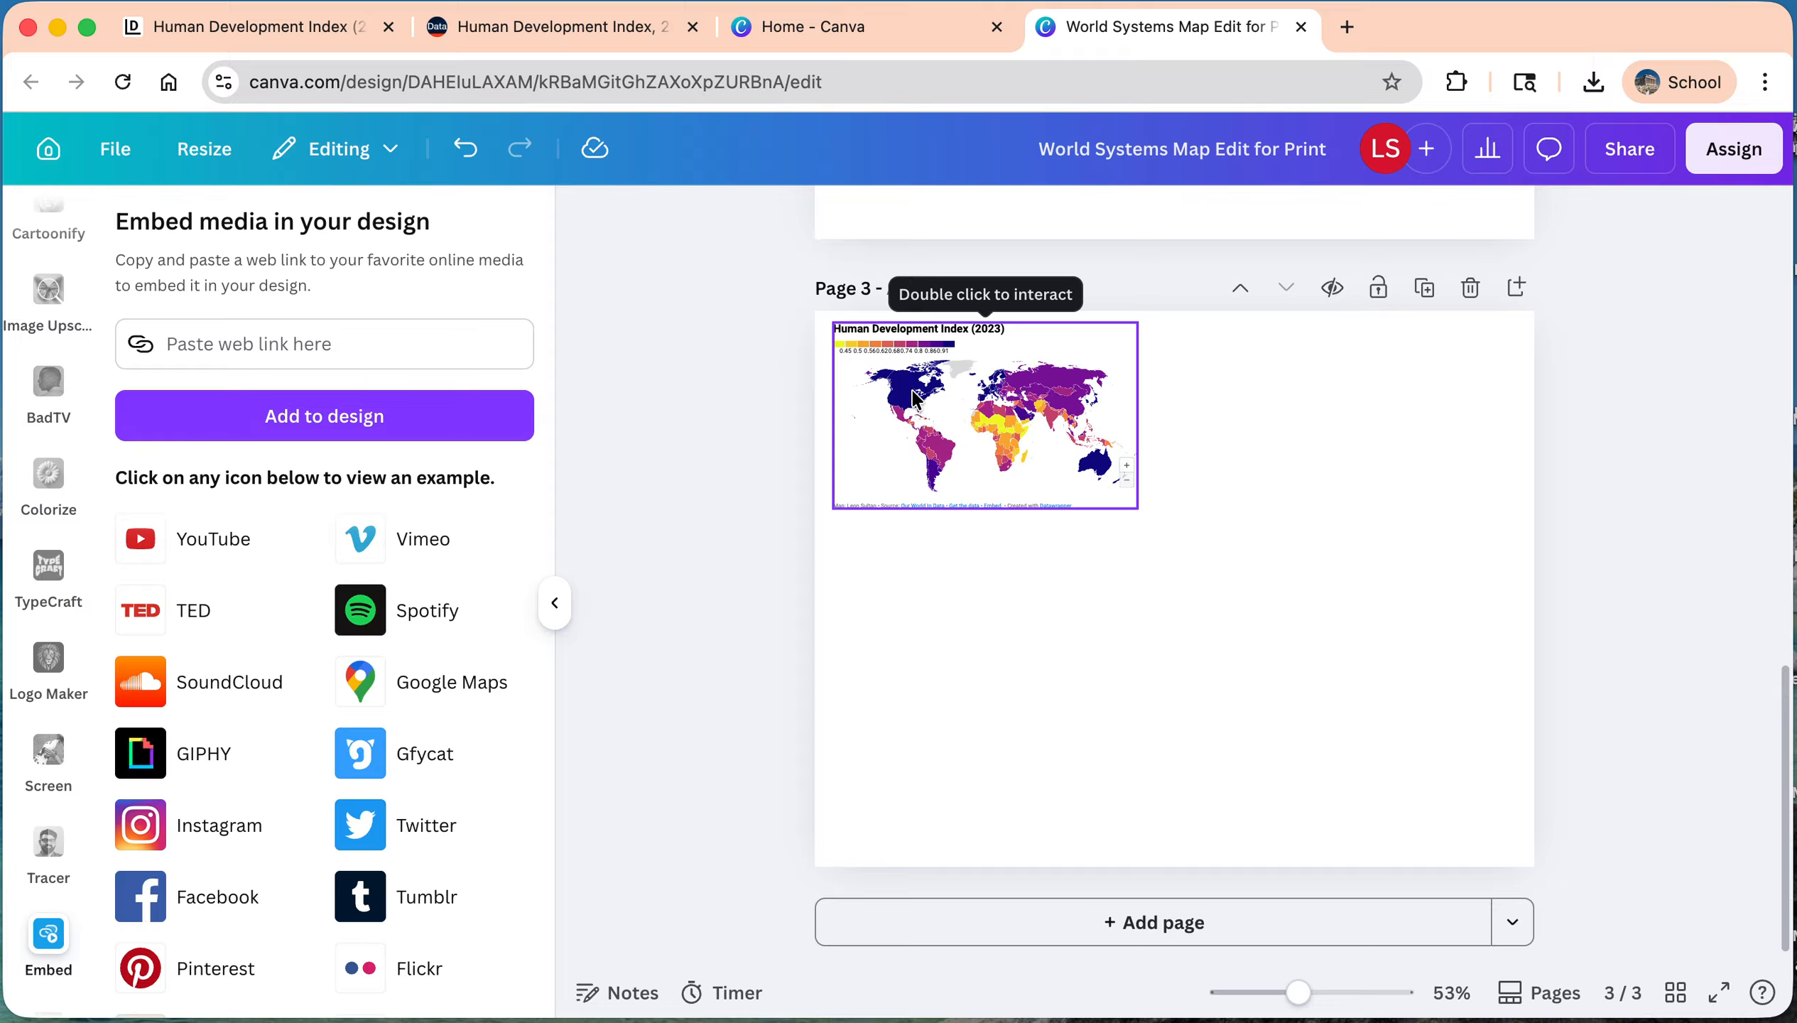